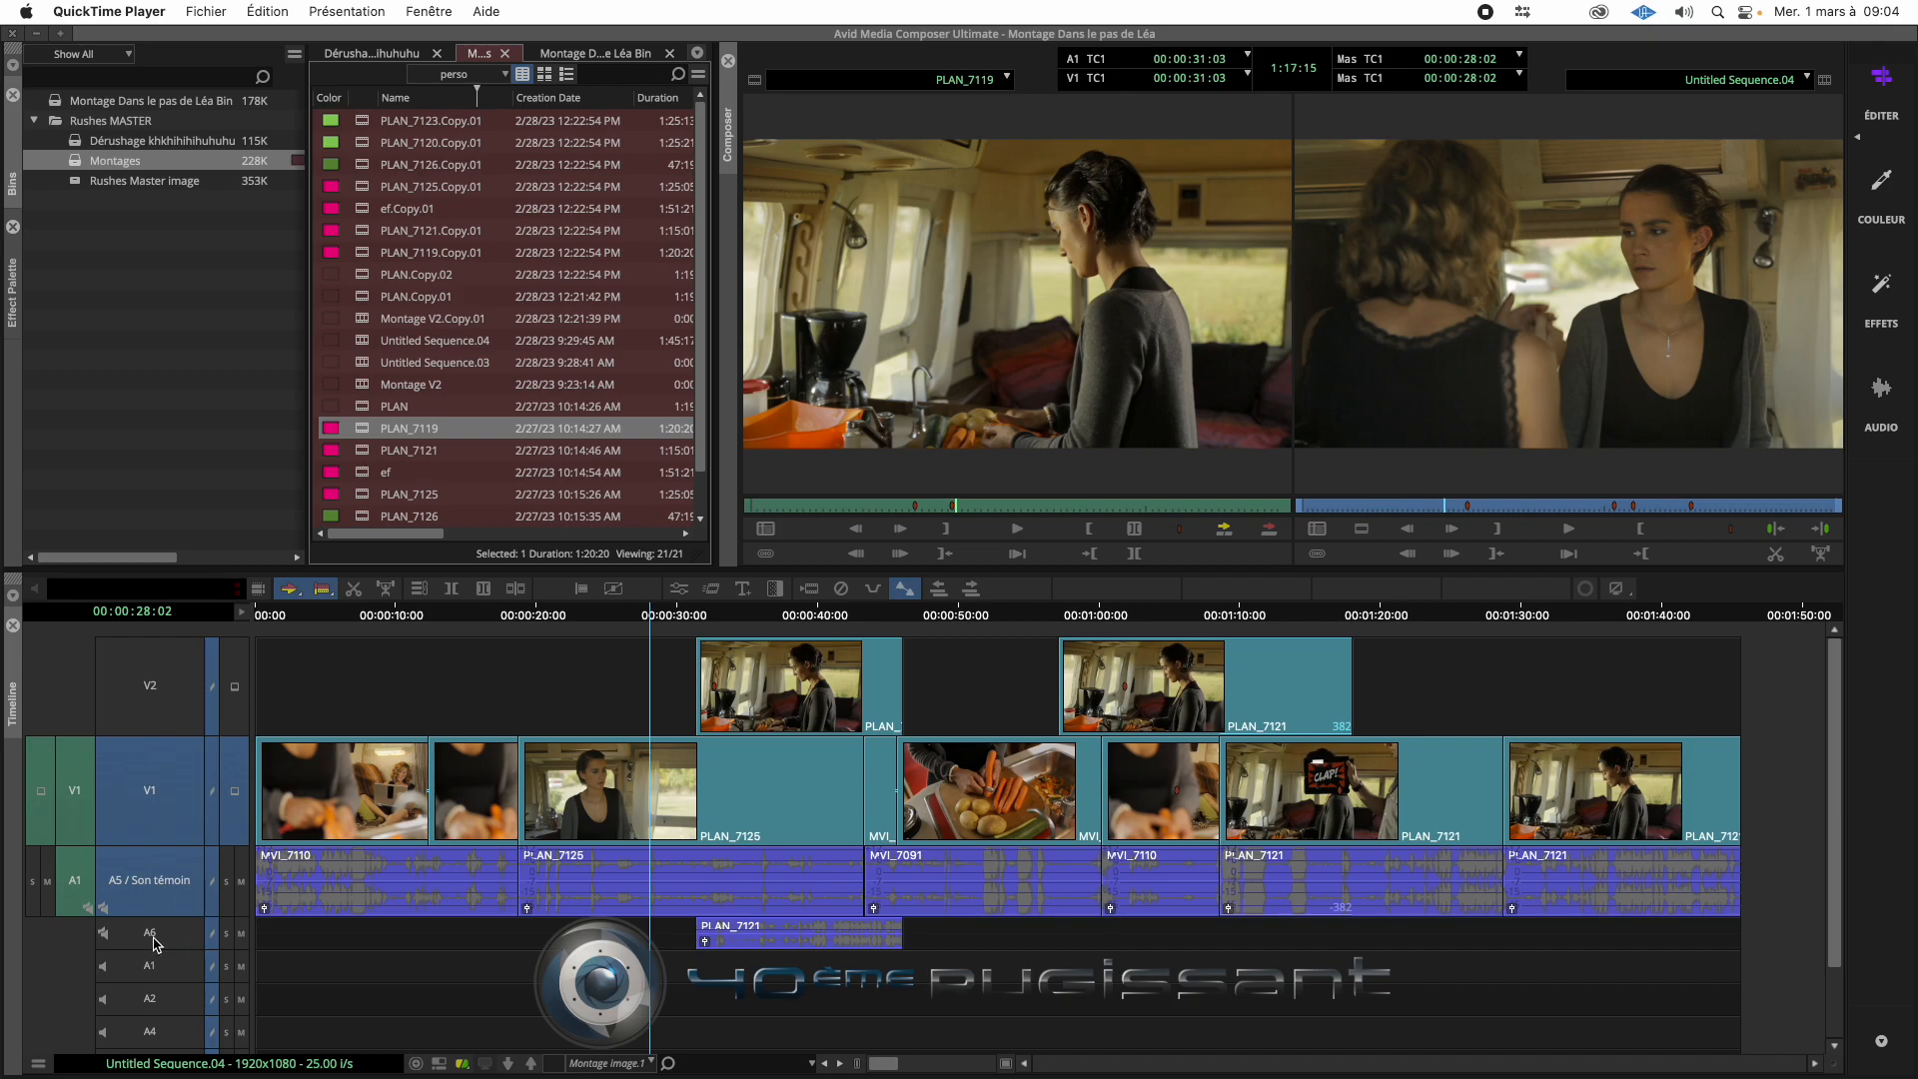
- Rename audio track A6 as "Bruitage"
{"action": "right_click", "coordinate": [159, 930]}
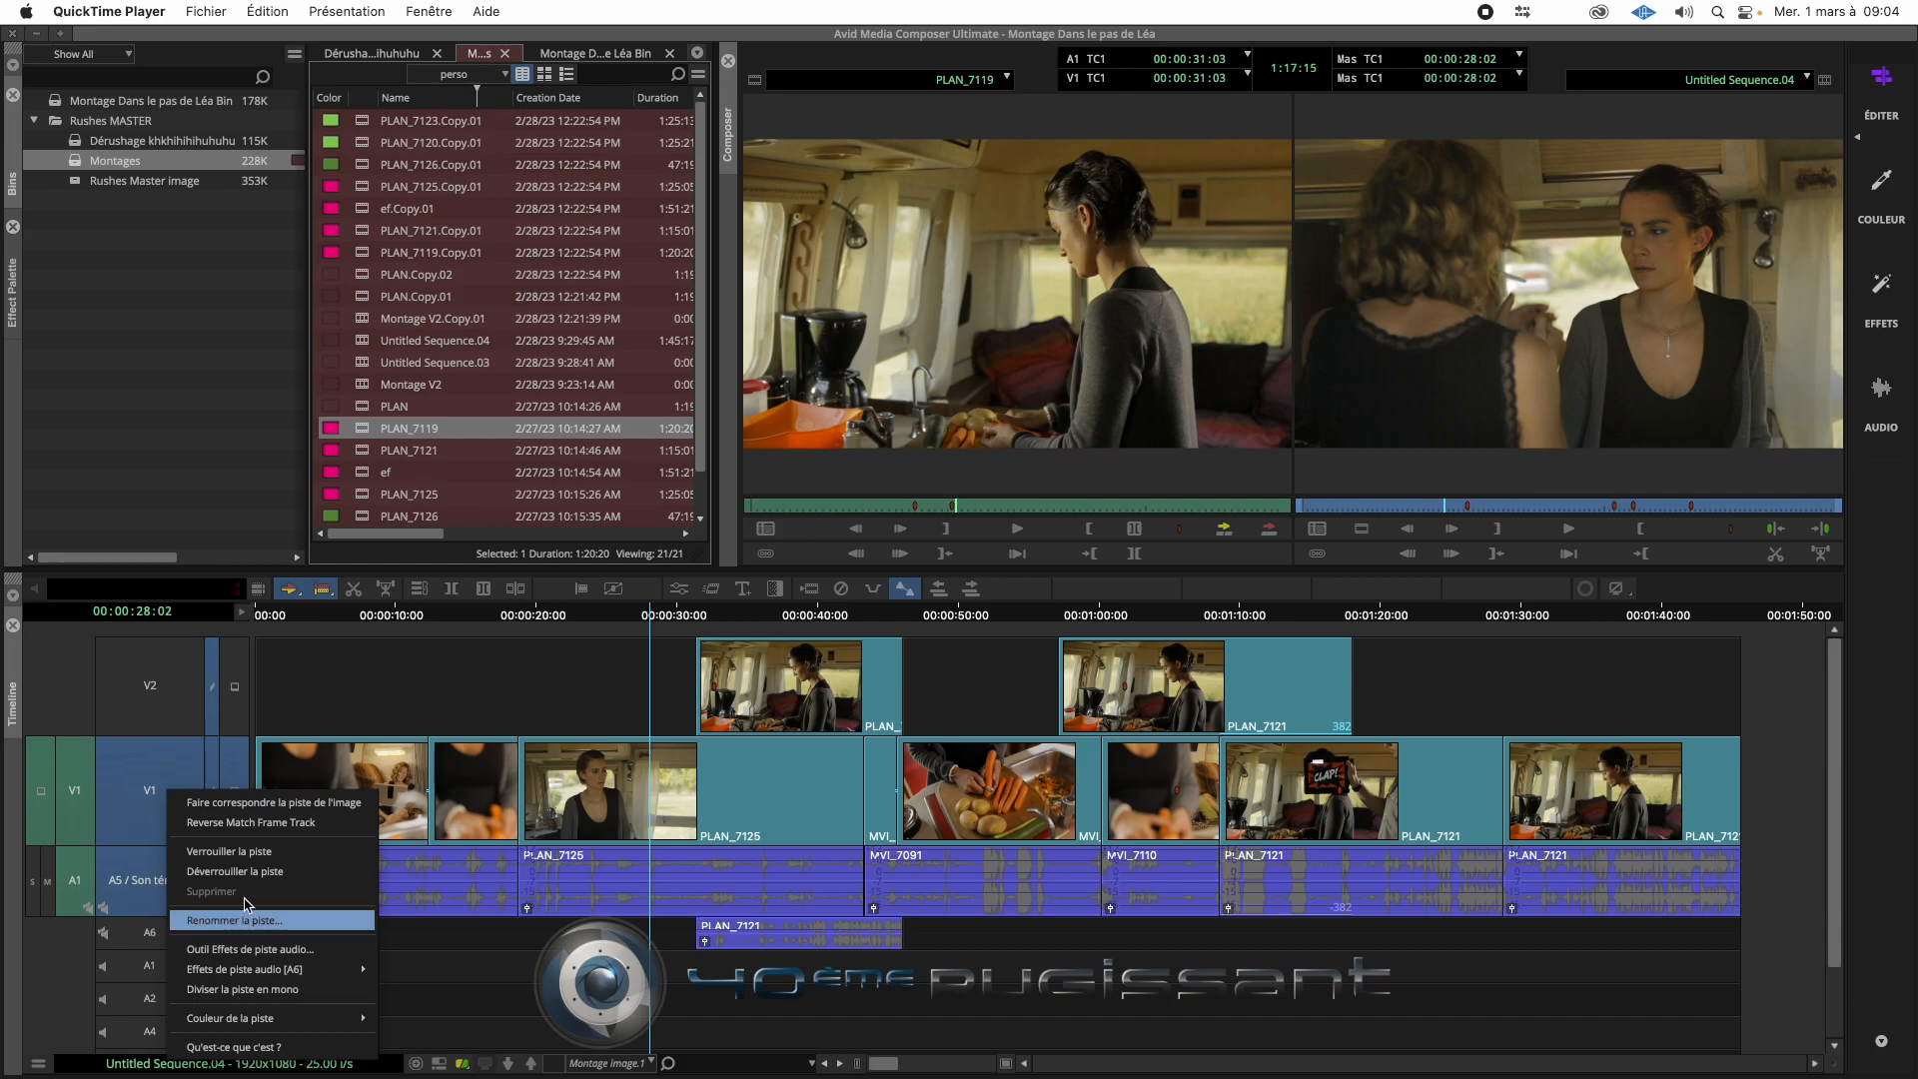
{"action": "left_click", "coordinate": [304, 921]}
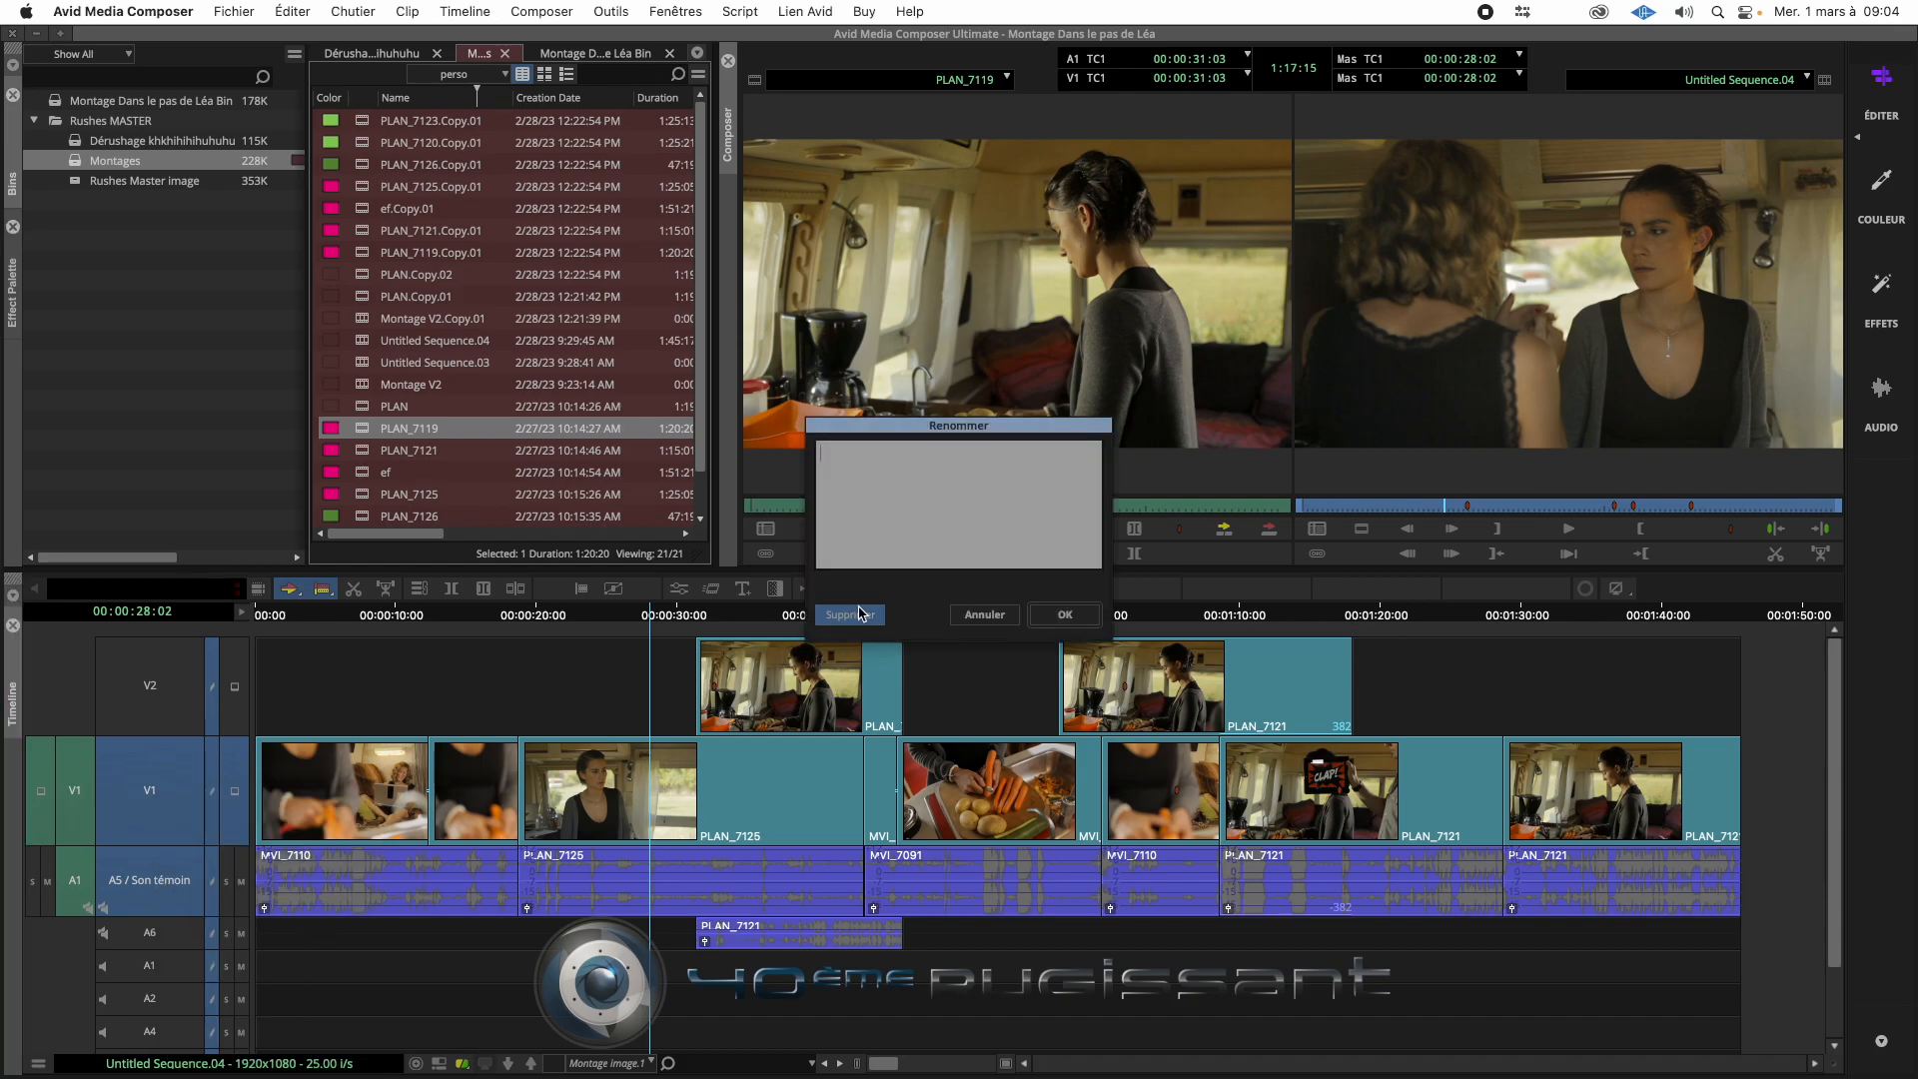
{"action": "type", "text": "Musiqu"}
{"action": "key", "text": "BackSpace"}
{"action": "key", "text": "BackSpace"}
{"action": "key", "text": "BackSpace"}
{"action": "key", "text": "BackSpace"}
{"action": "key", "text": "BackSpace"}
{"action": "type", "text": "Bruitage"}
{"action": "left_click", "coordinate": [1065, 615]}
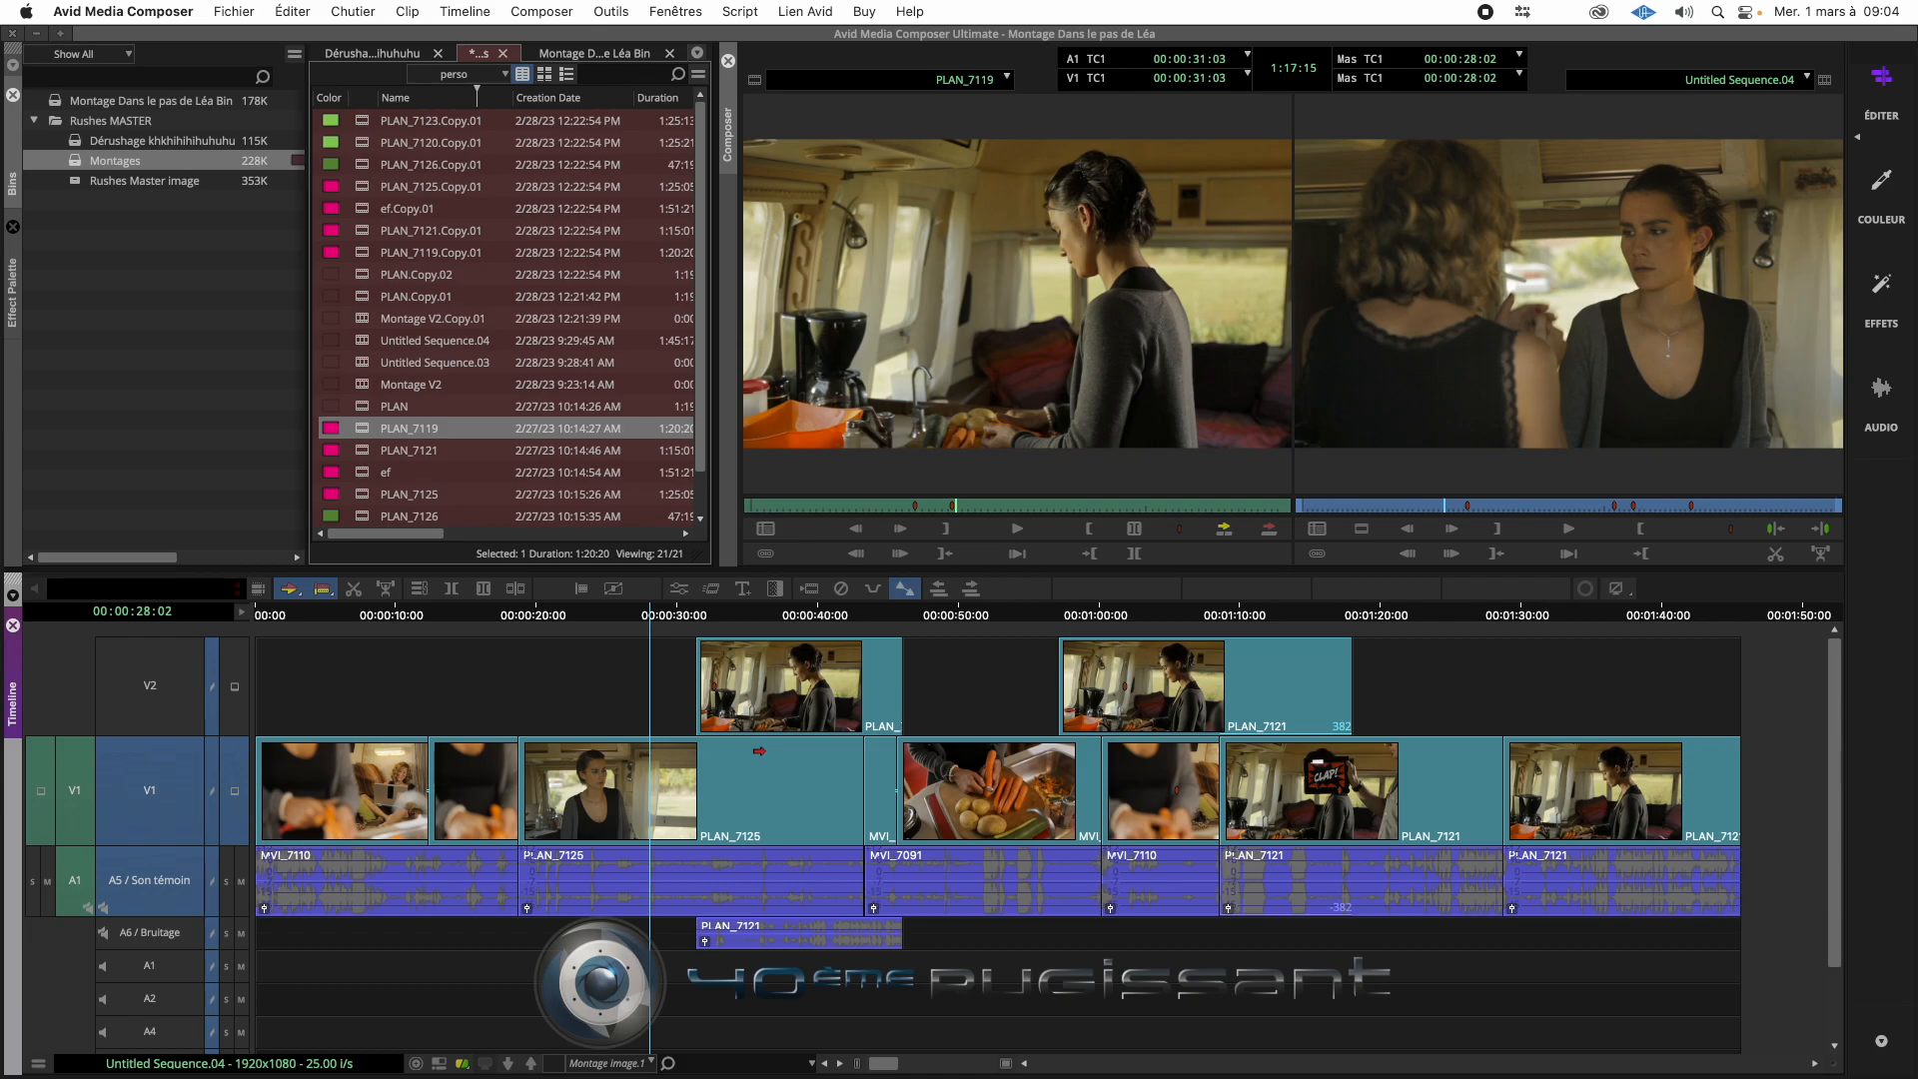
{"action": "right_click", "coordinate": [165, 635]}
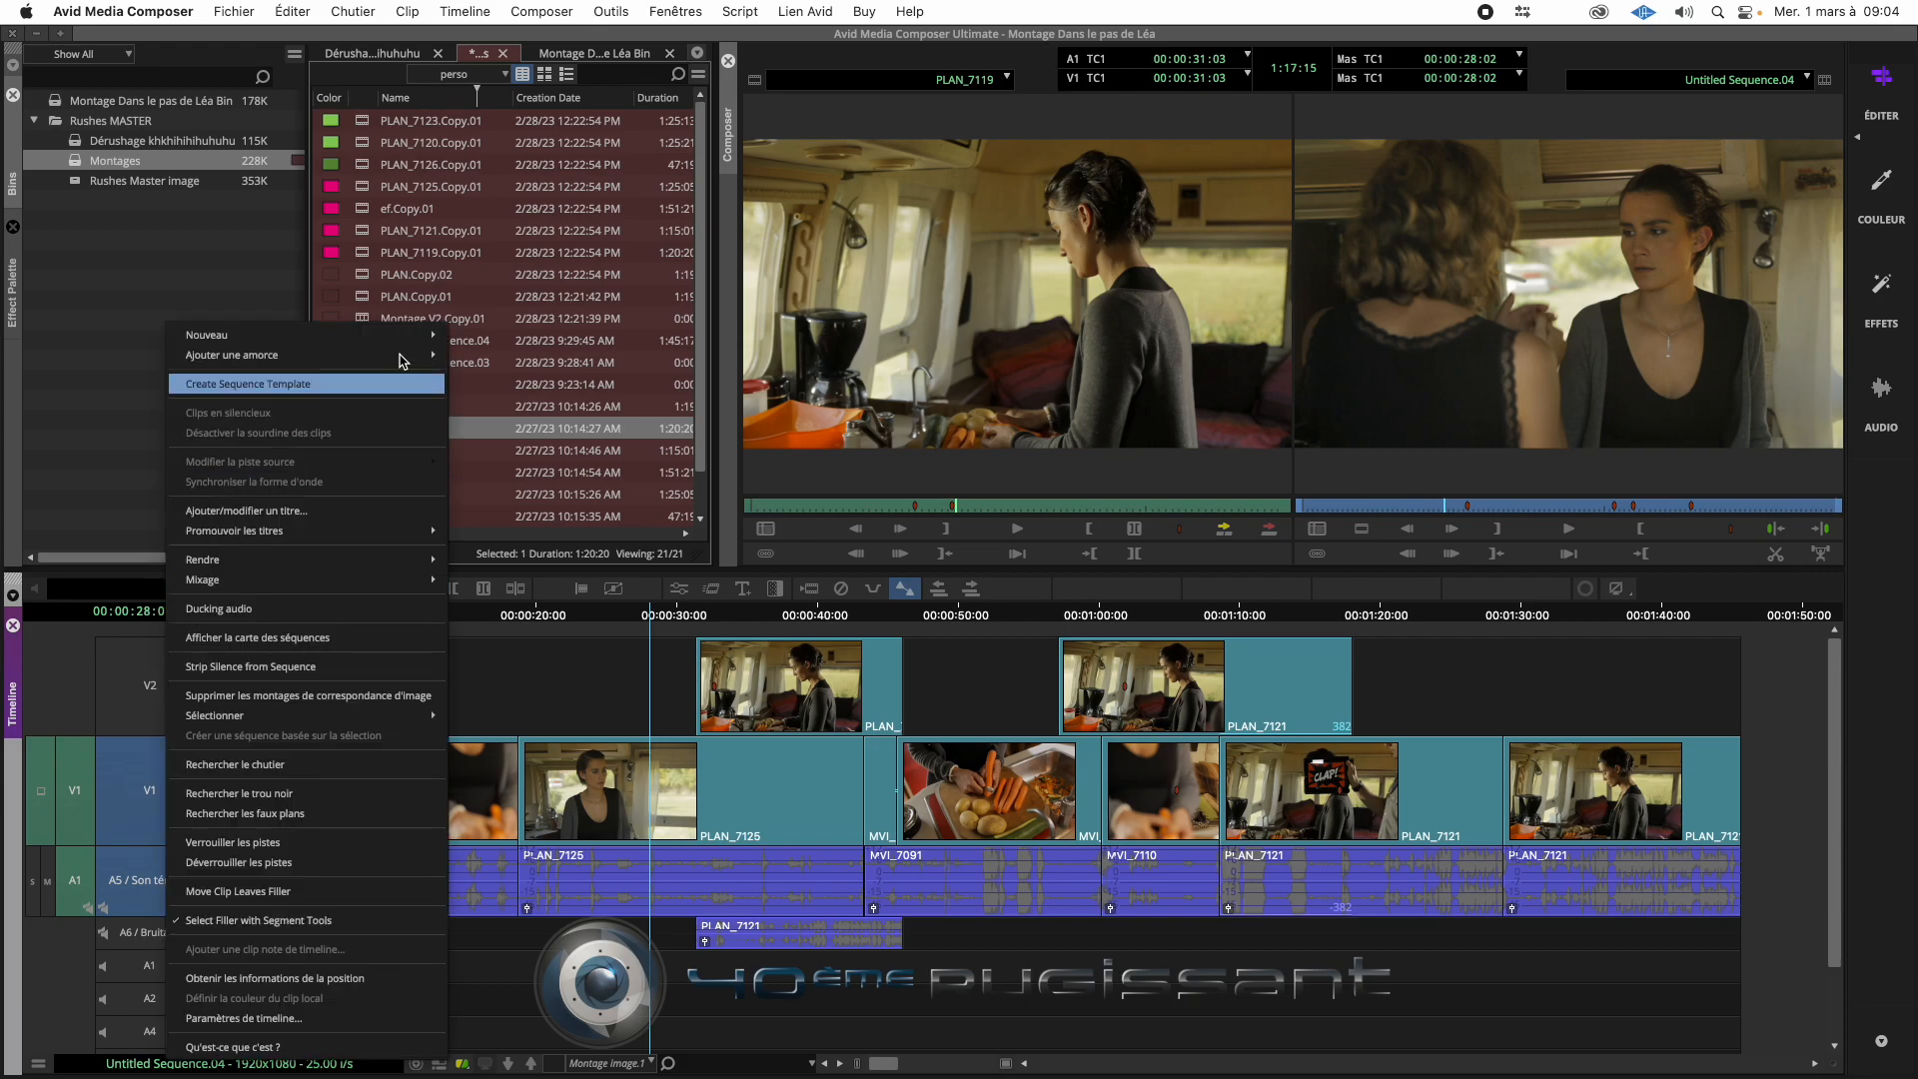
{"action": "mouse_move", "coordinate": [409, 341]}
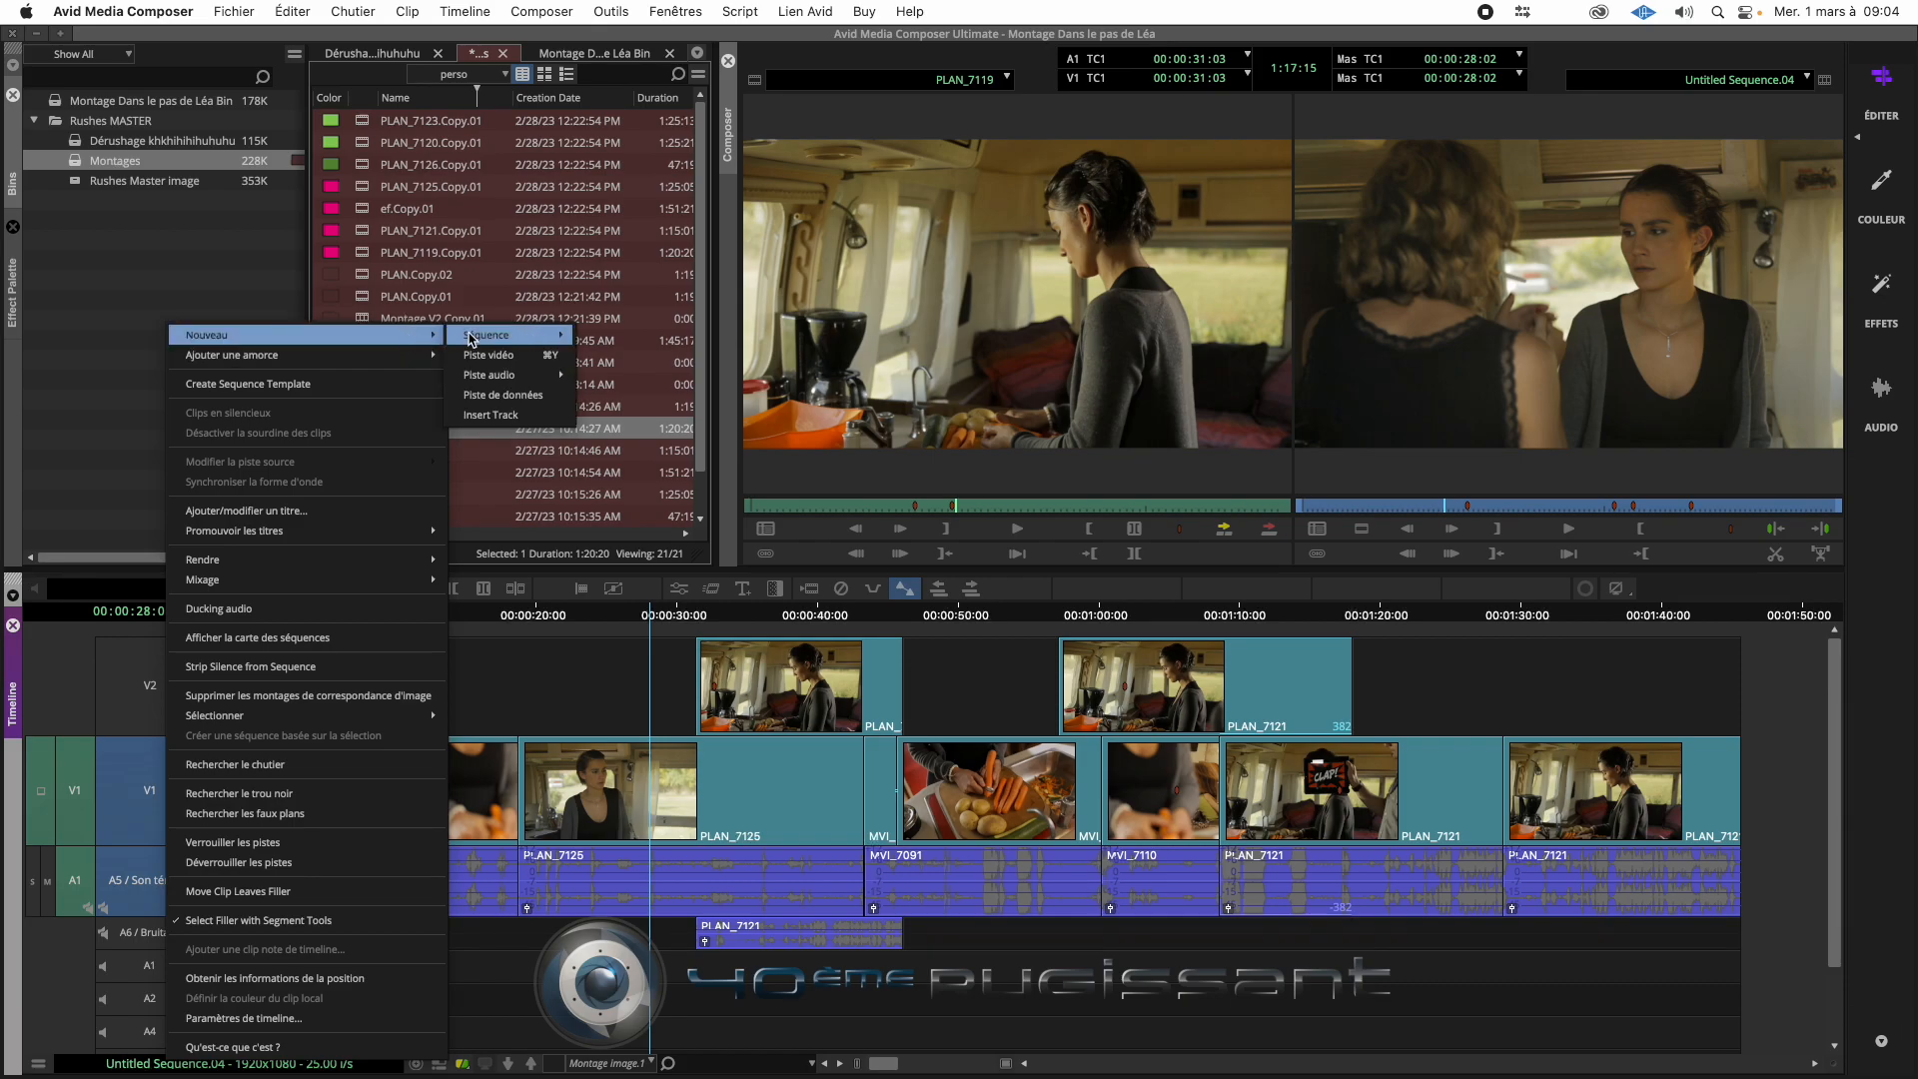
{"action": "mouse_move", "coordinate": [496, 380]}
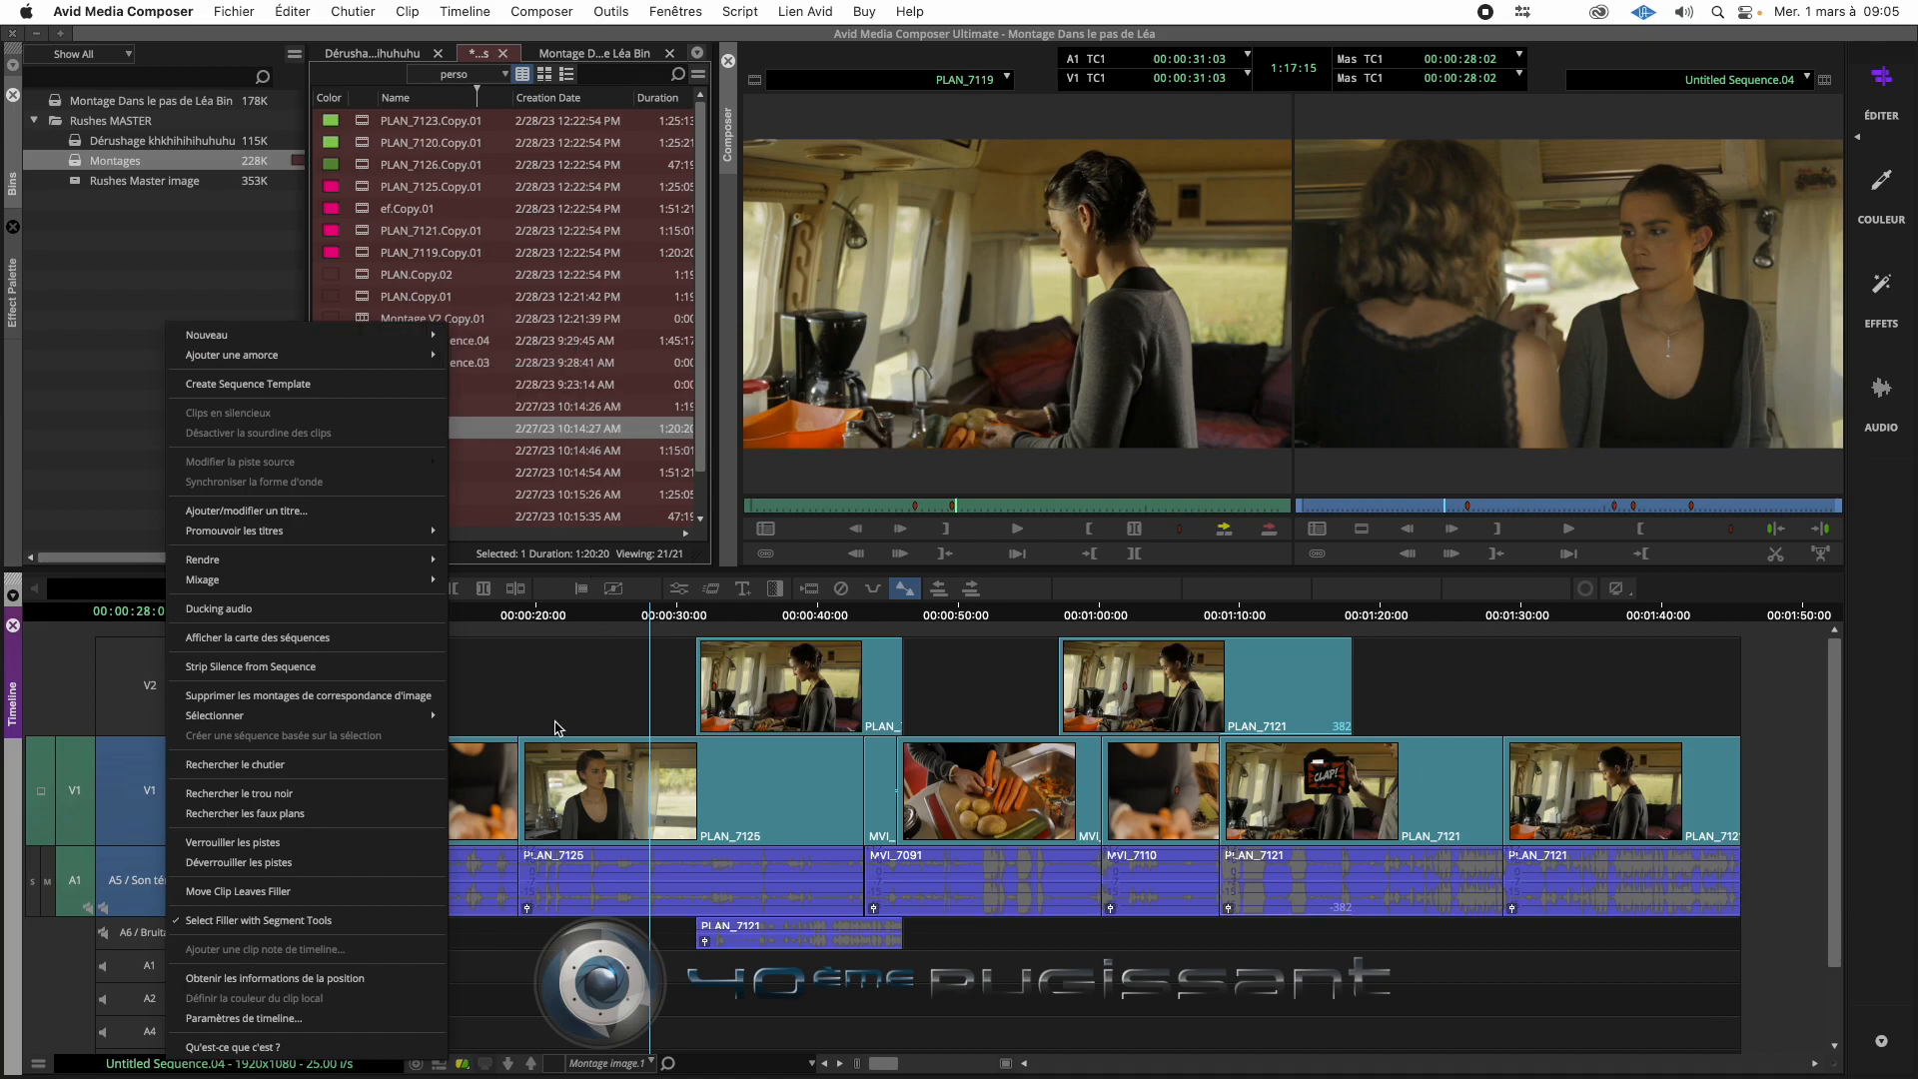
{"action": "left_click", "coordinate": [510, 630]}
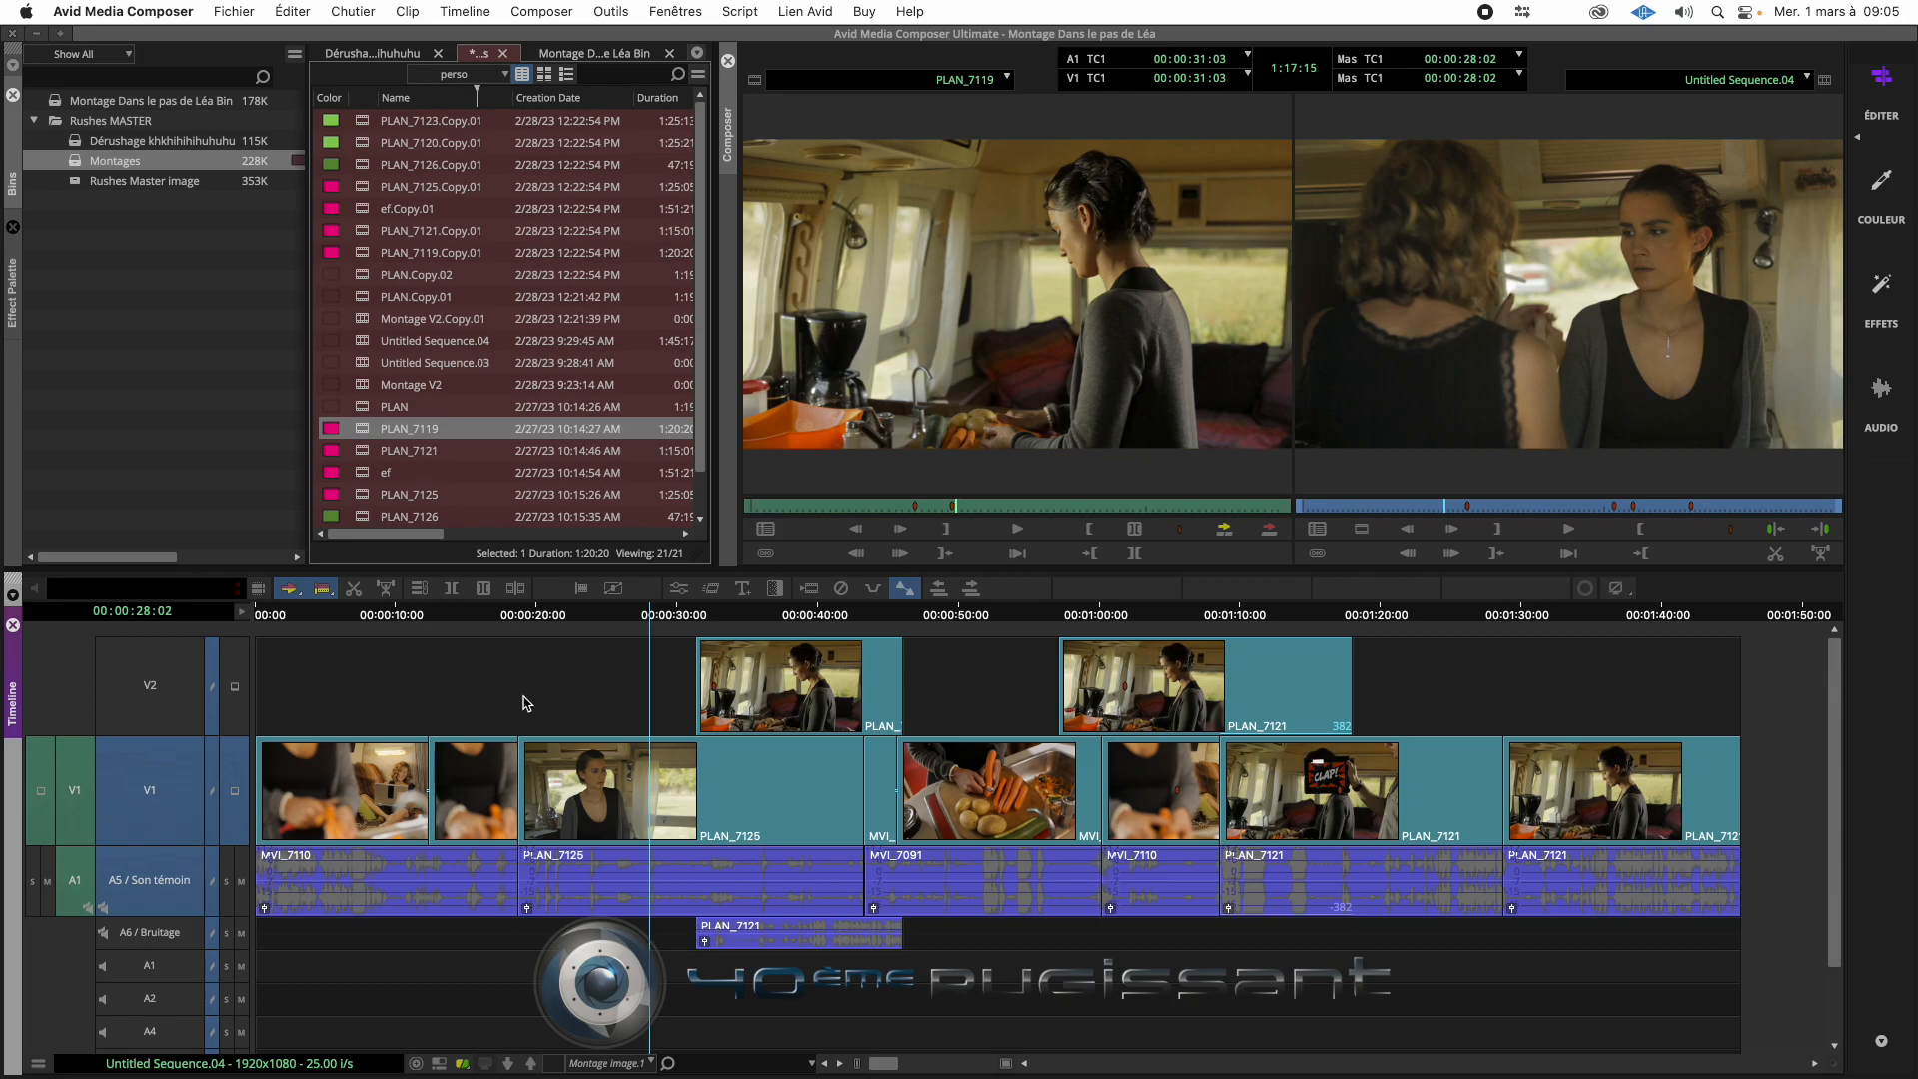
- Create a new bin in the project and name it "Rushes son direct"
{"action": "right_click", "coordinate": [92, 213]}
{"action": "left_click", "coordinate": [70, 211]}
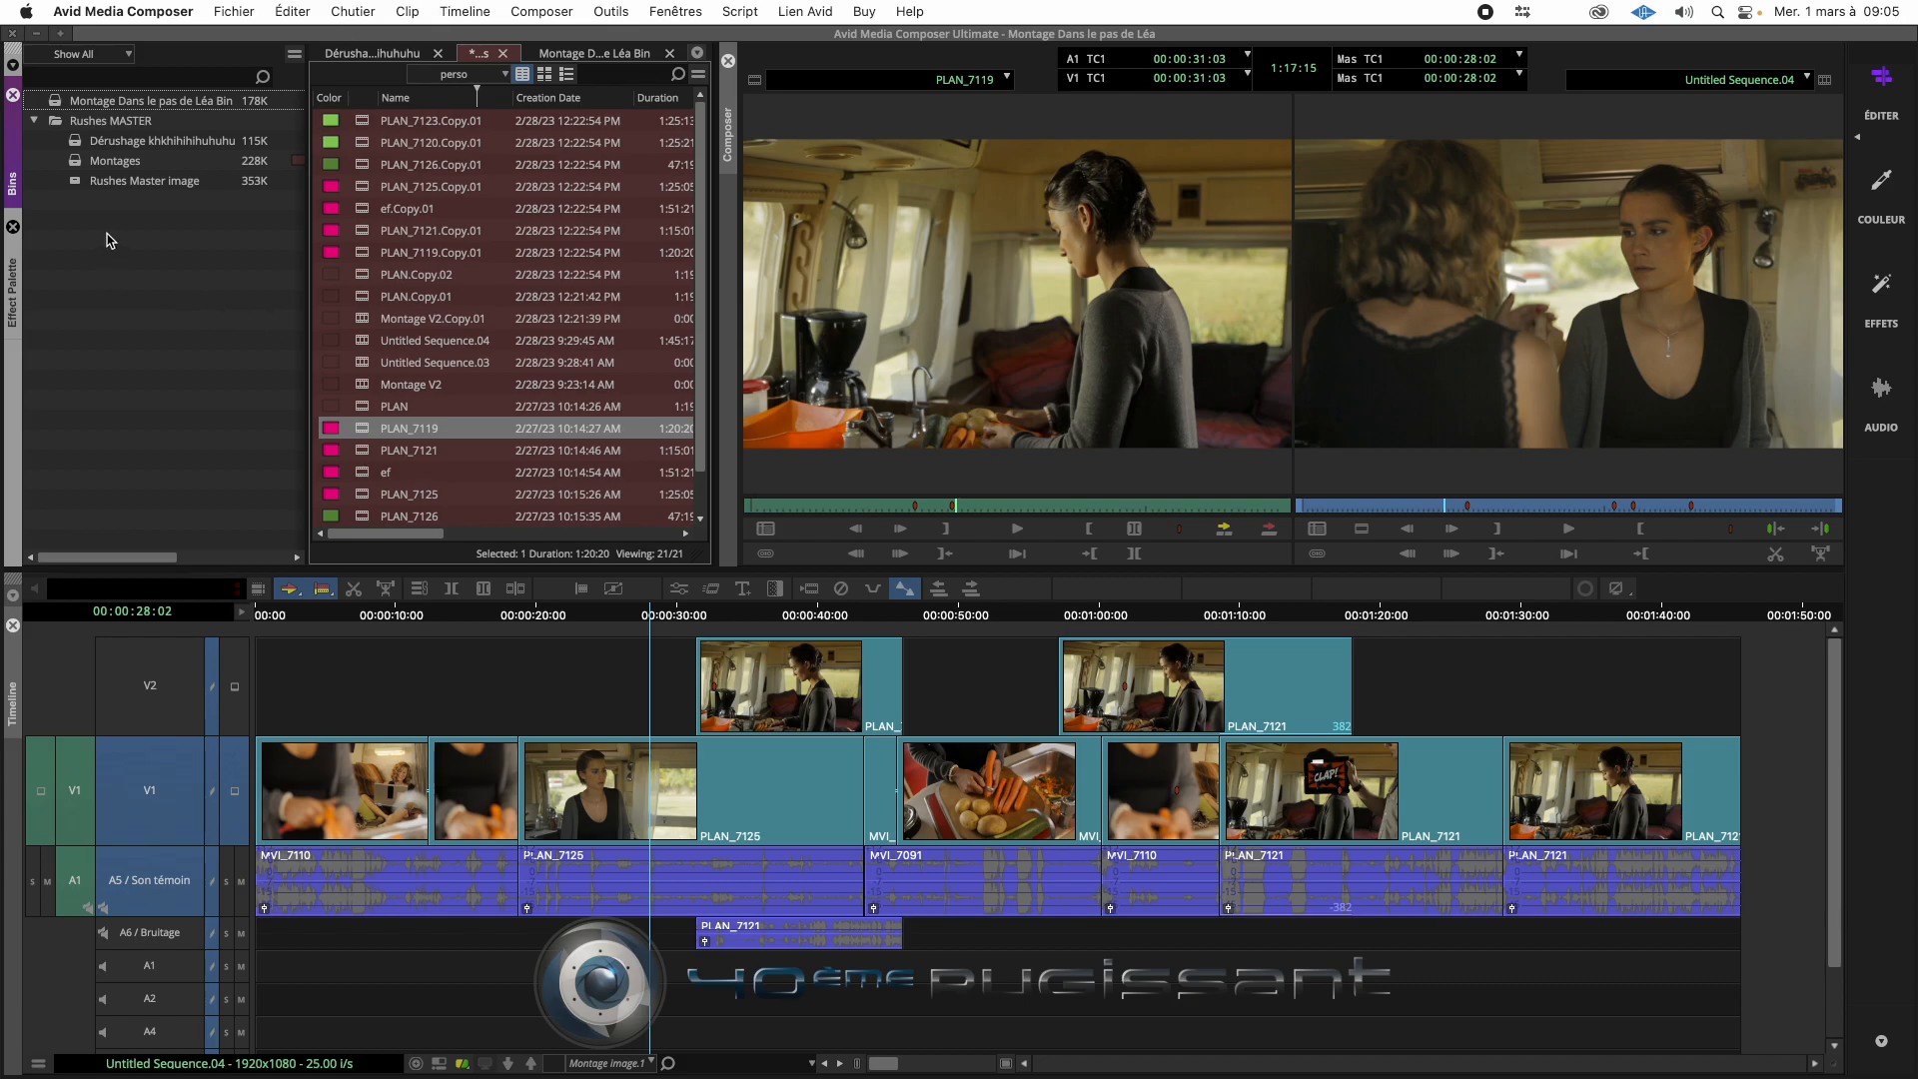
{"action": "right_click", "coordinate": [80, 221]}
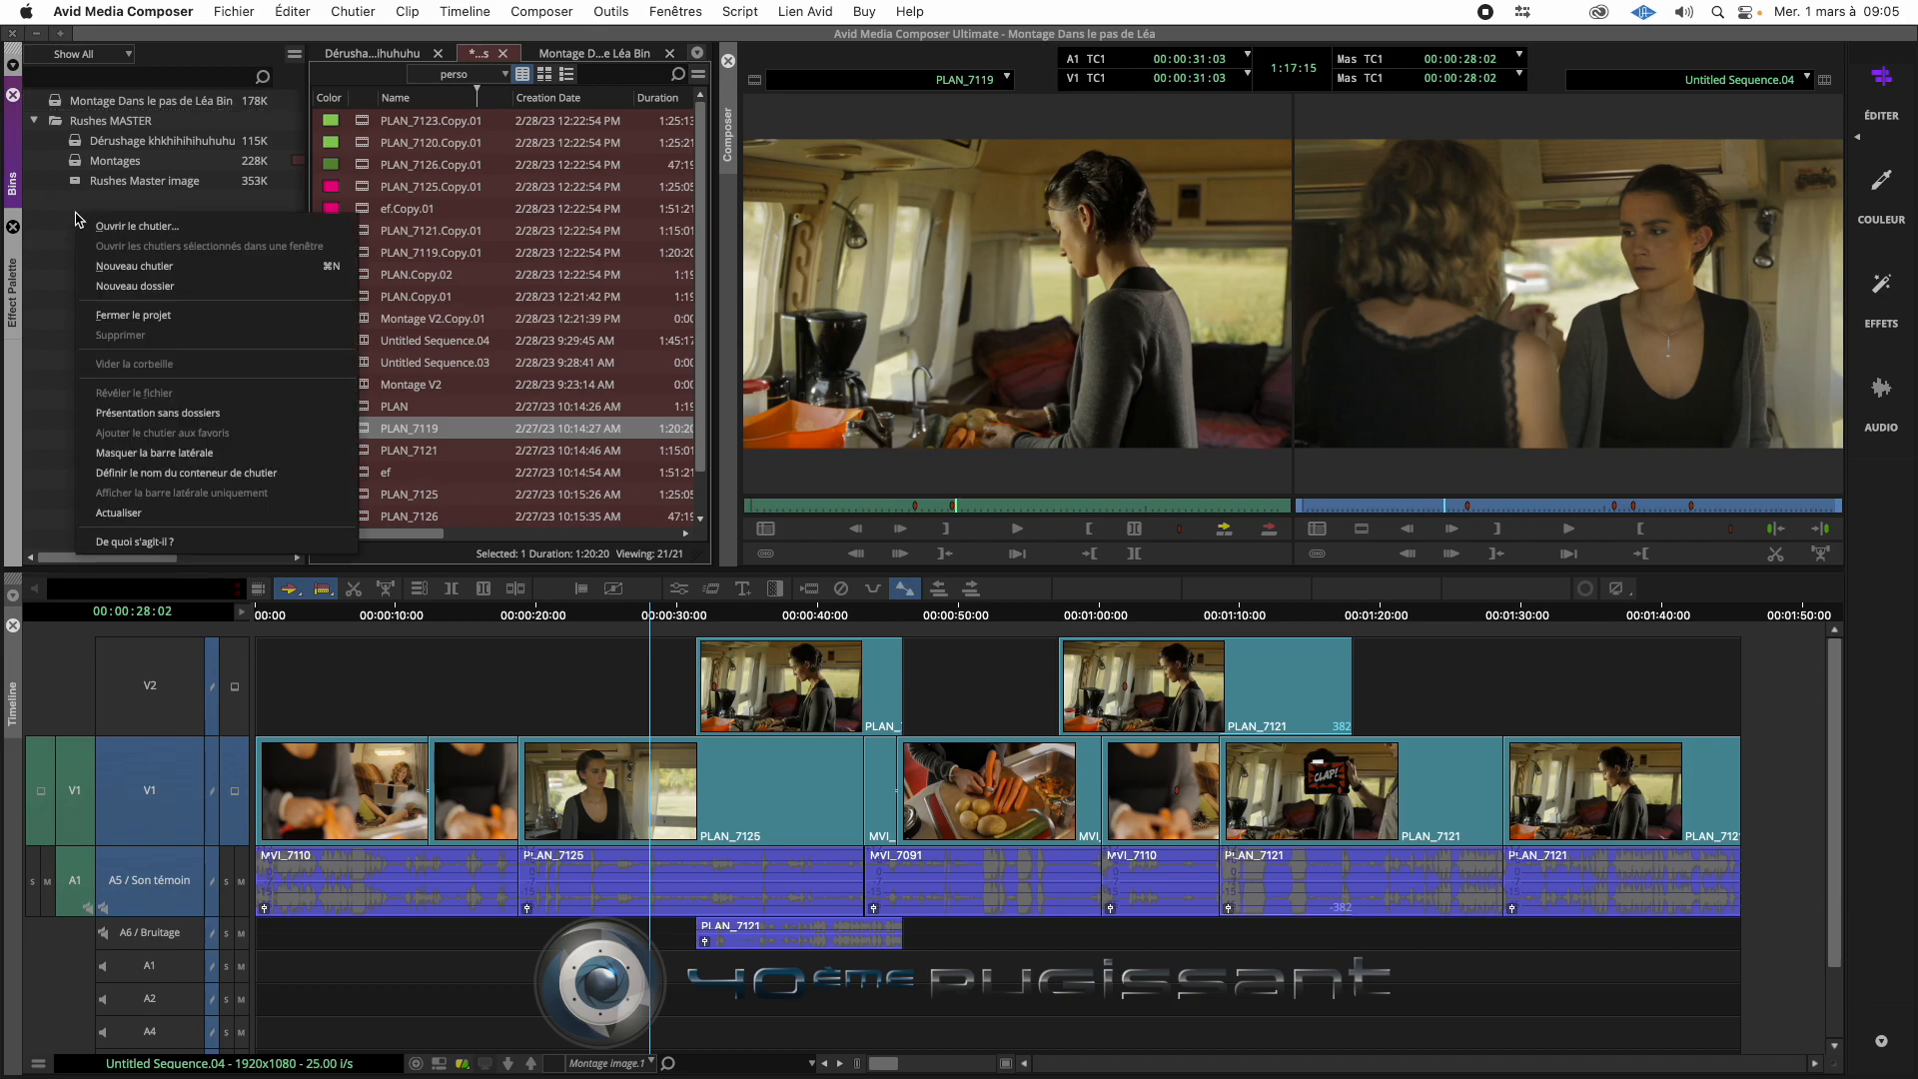
{"action": "left_click", "coordinate": [337, 272]}
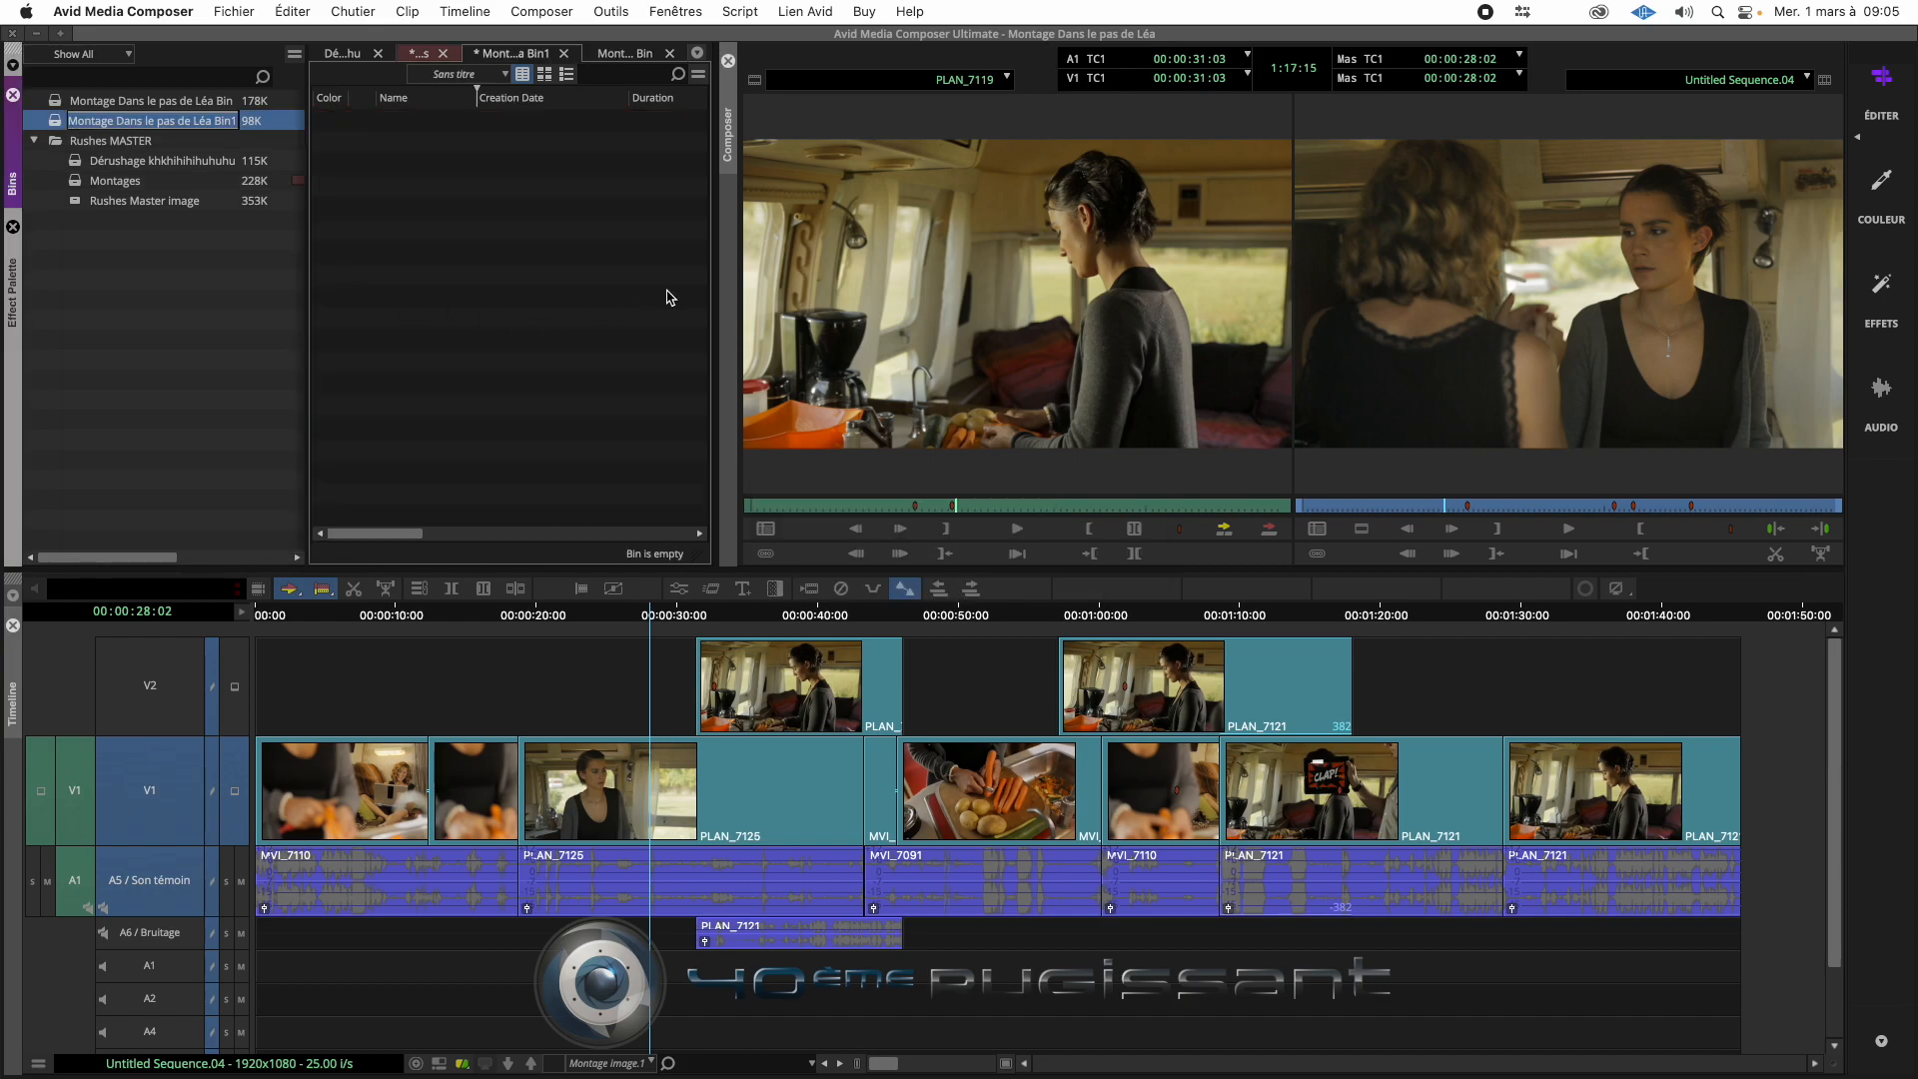
{"action": "type", "text": "Rushes son "}
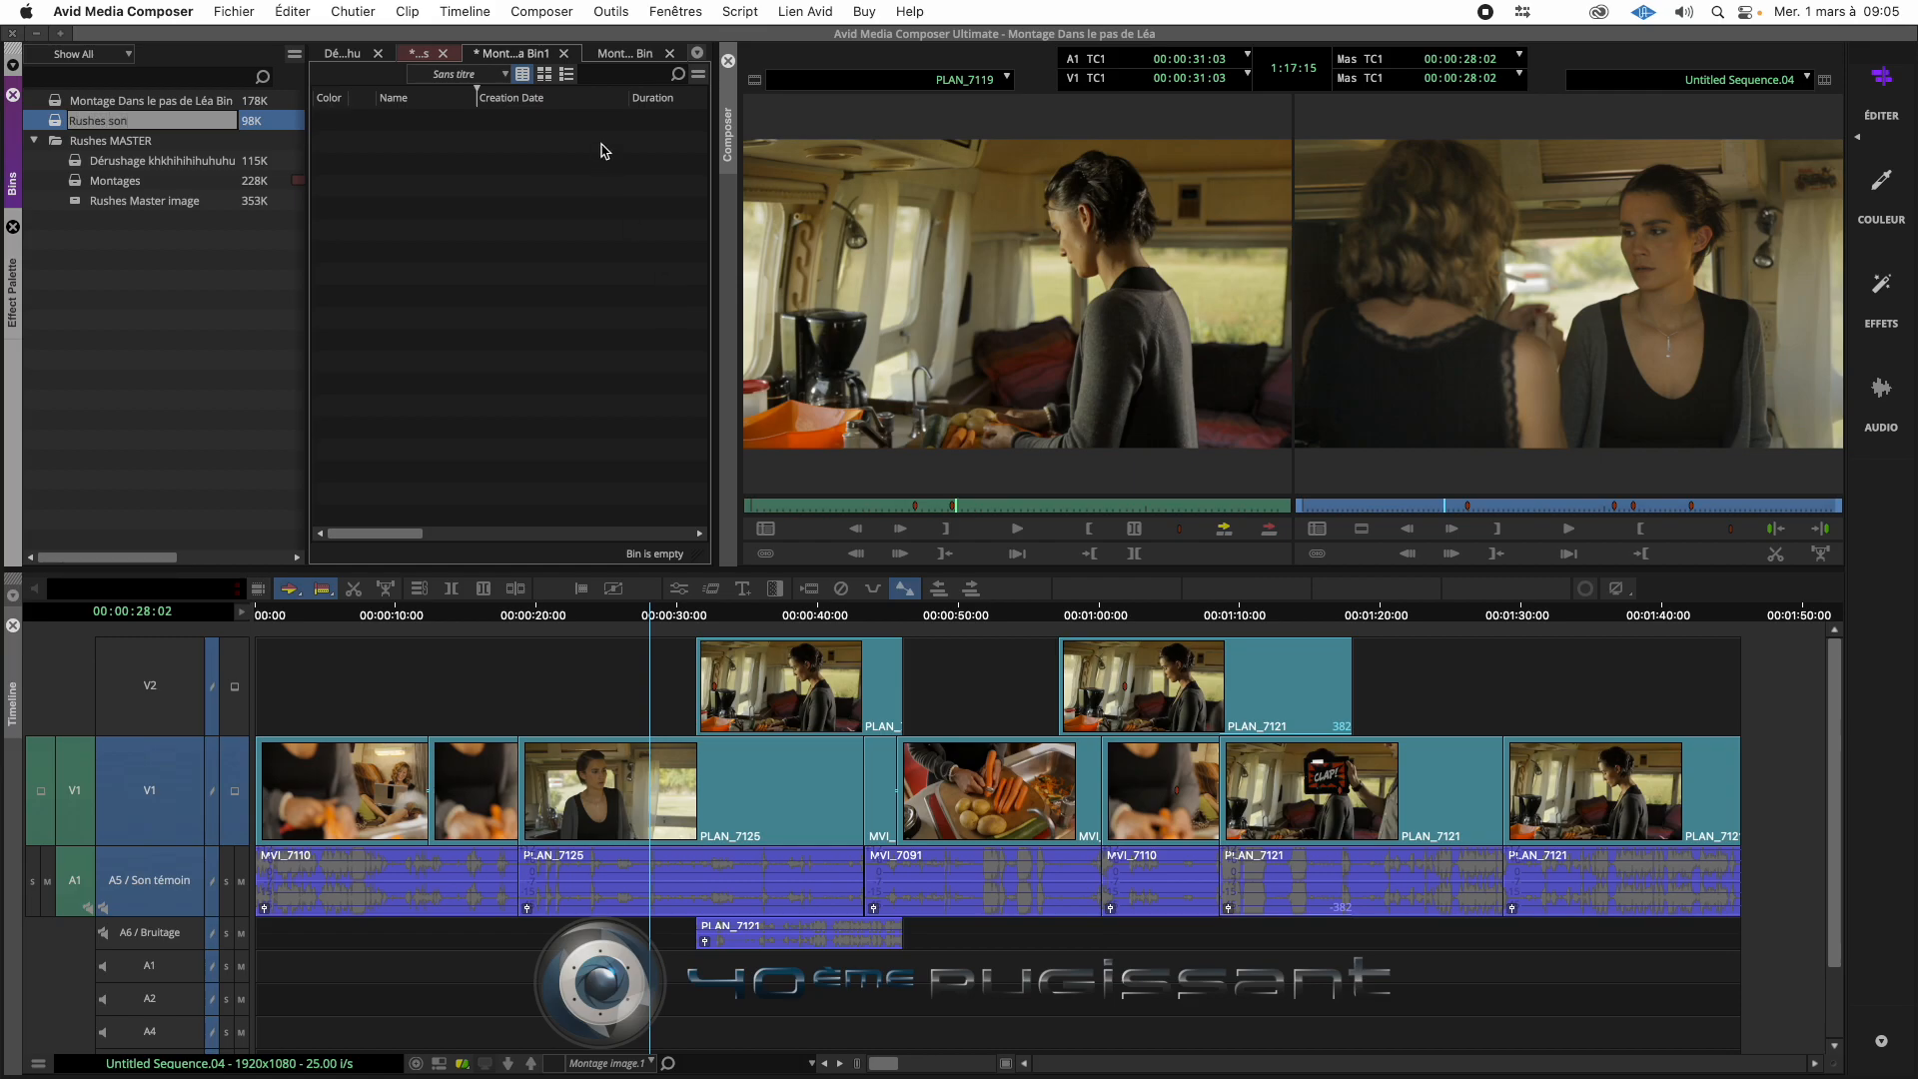
{"action": "type", "text": "direct"}
{"action": "key", "text": "Return"}
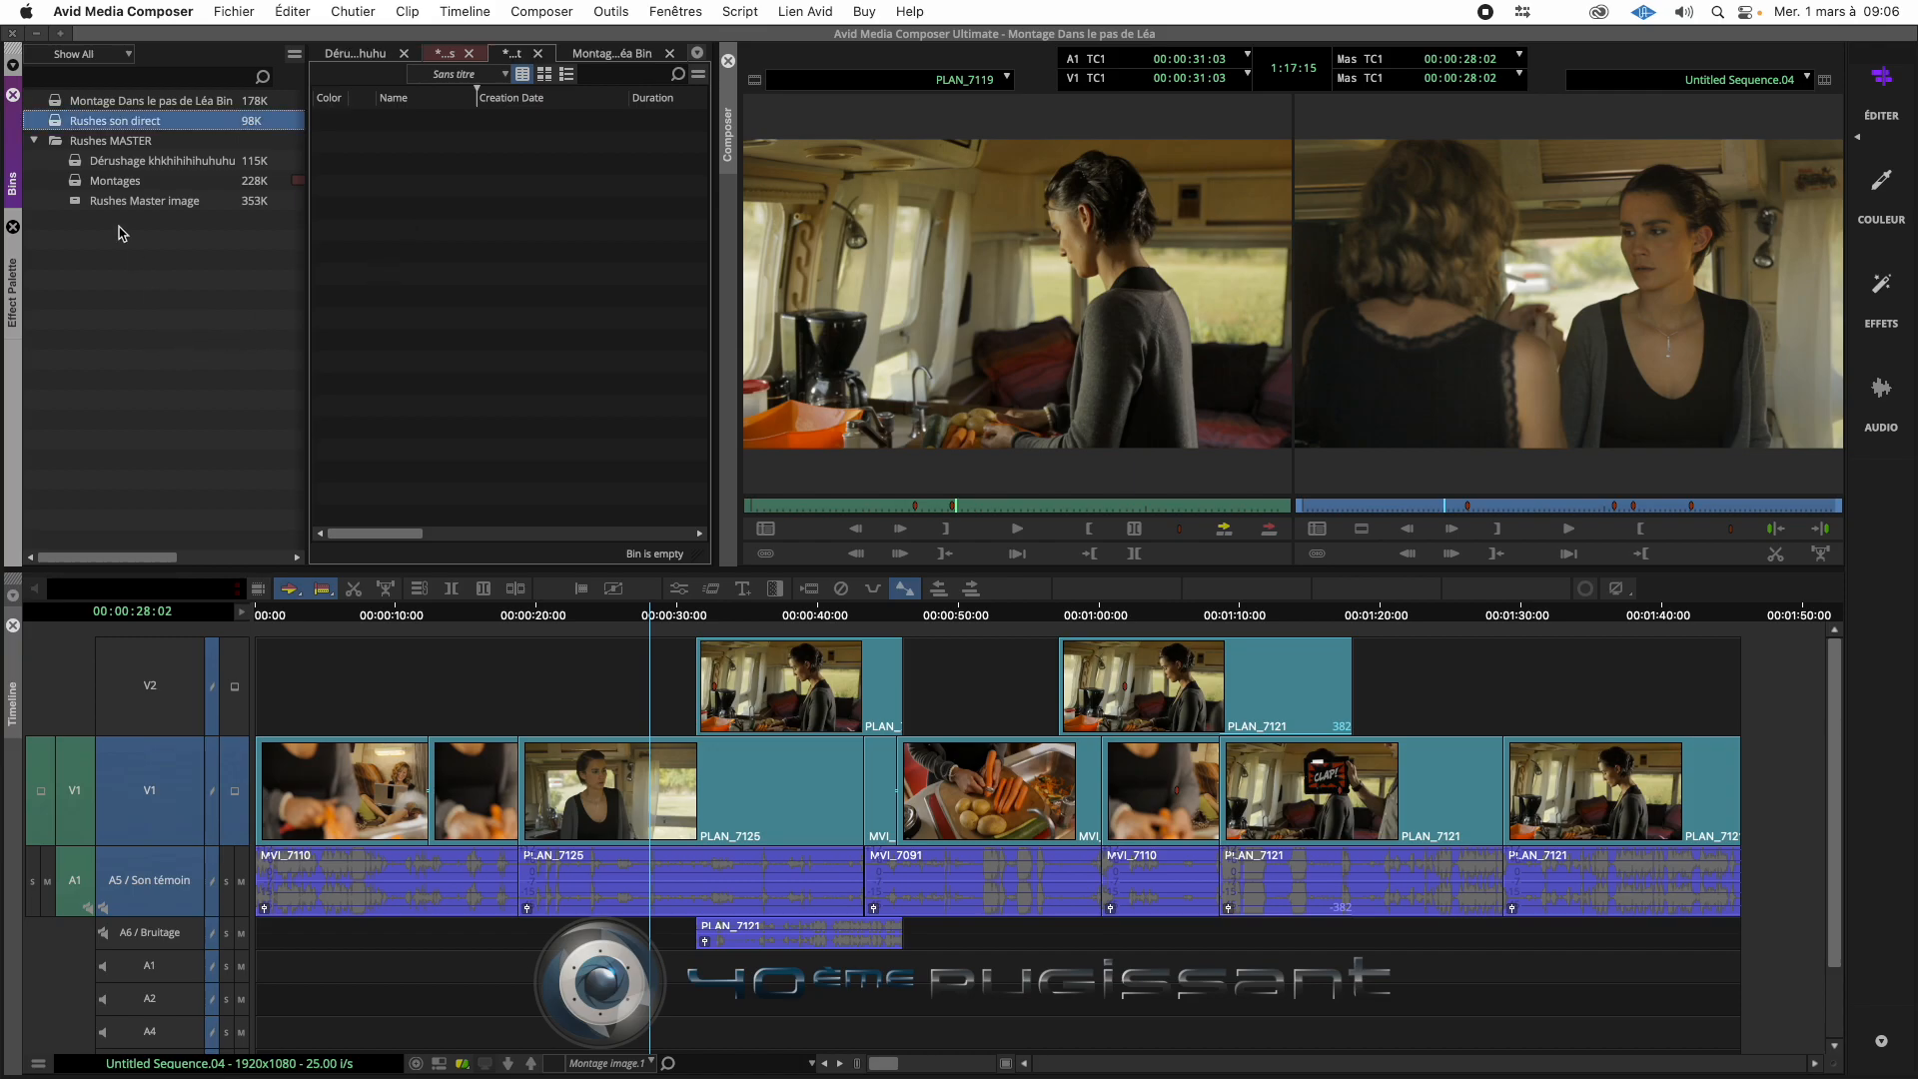
- Start a media import into the Rushes son direct bin and select all WAV files in the desktop folder Rushes fiction 1 > Rushes son fiction 1
{"action": "right_click", "coordinate": [516, 212]}
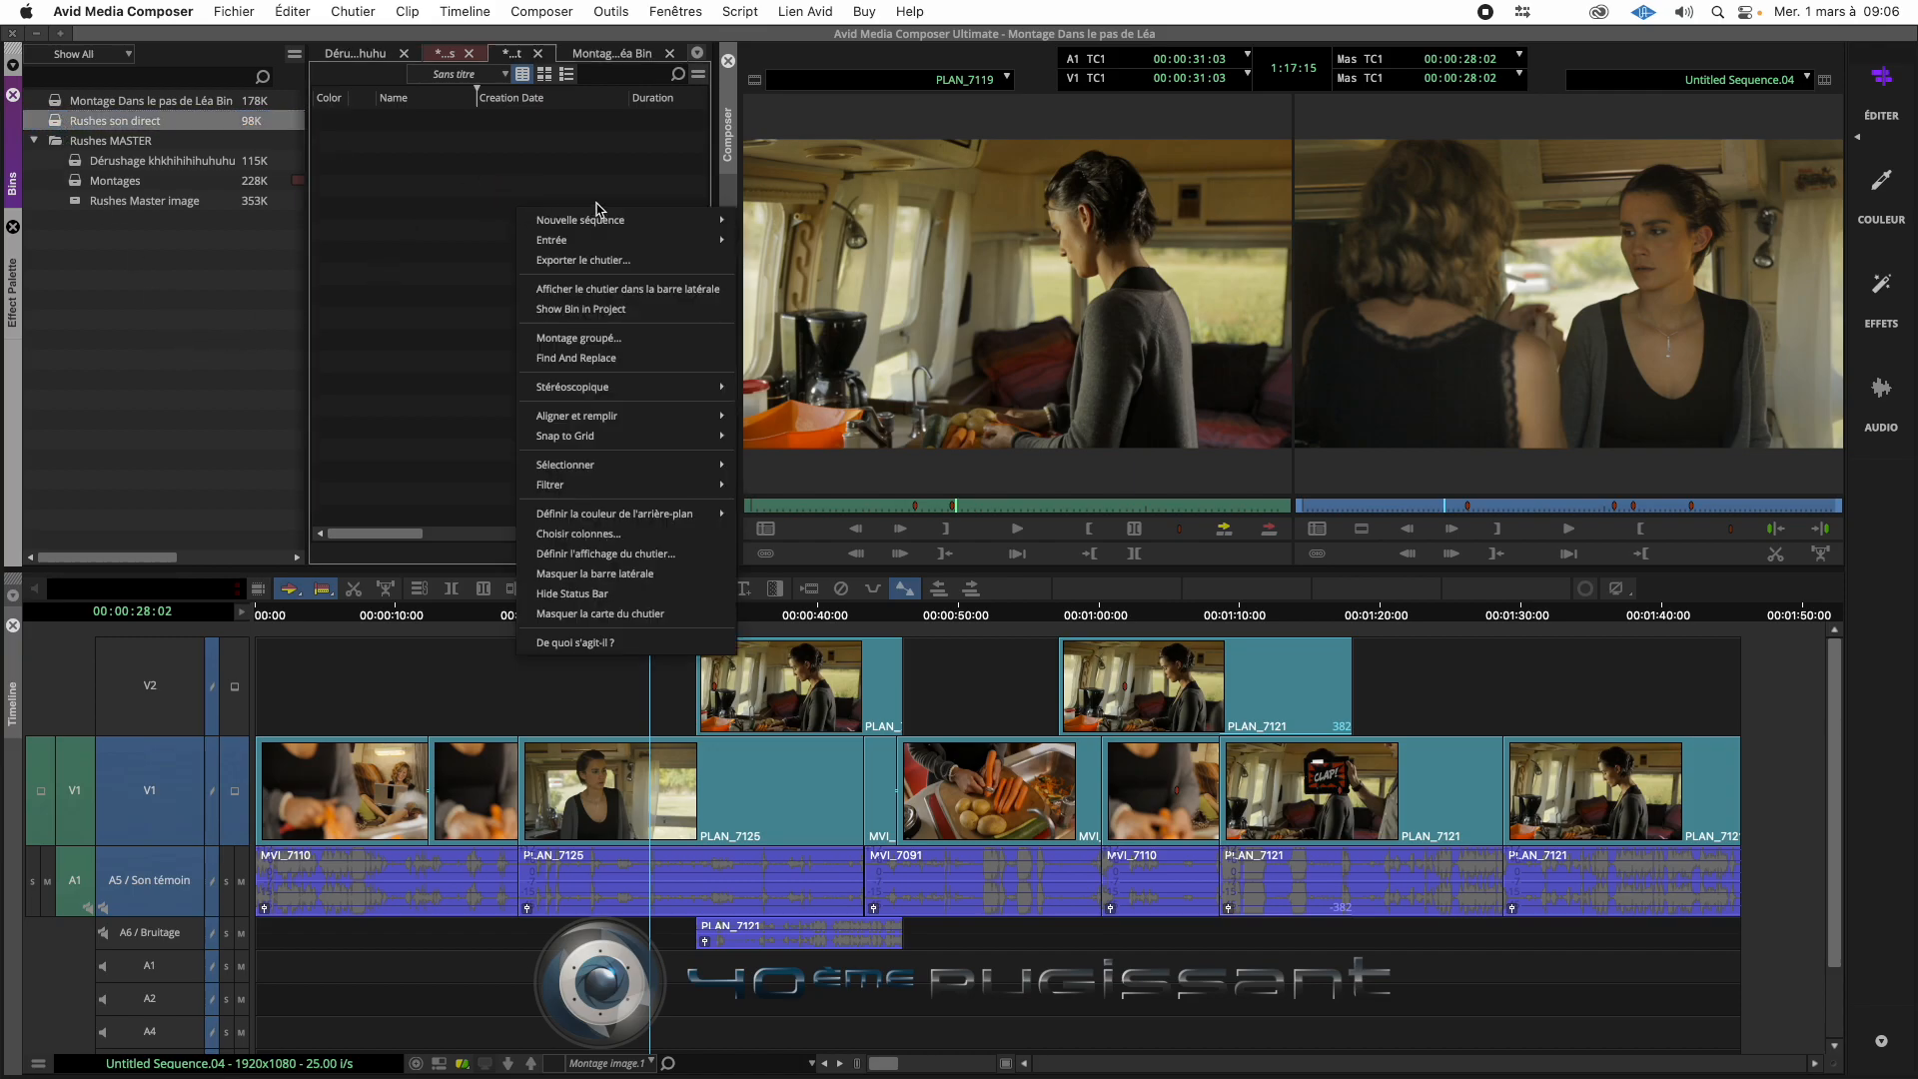
{"action": "mouse_move", "coordinate": [648, 227]}
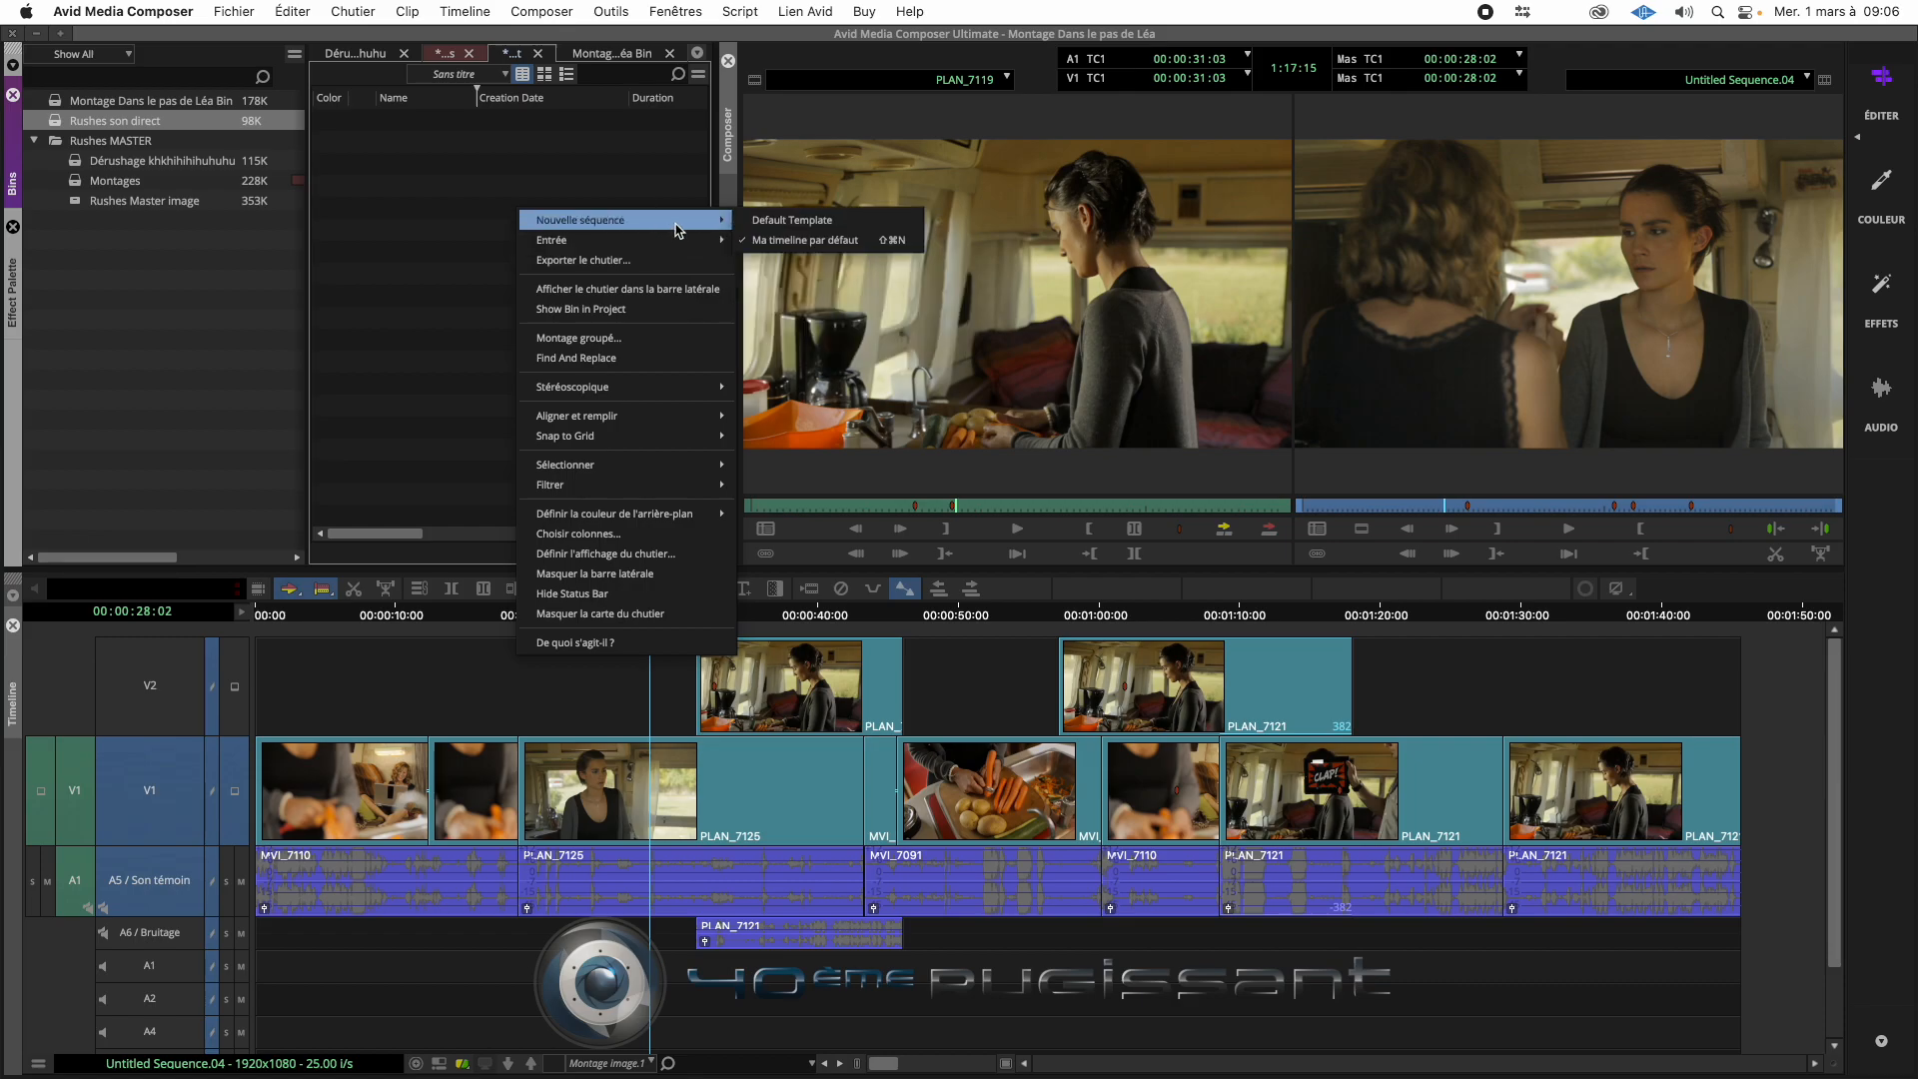
{"action": "mouse_move", "coordinate": [678, 246]}
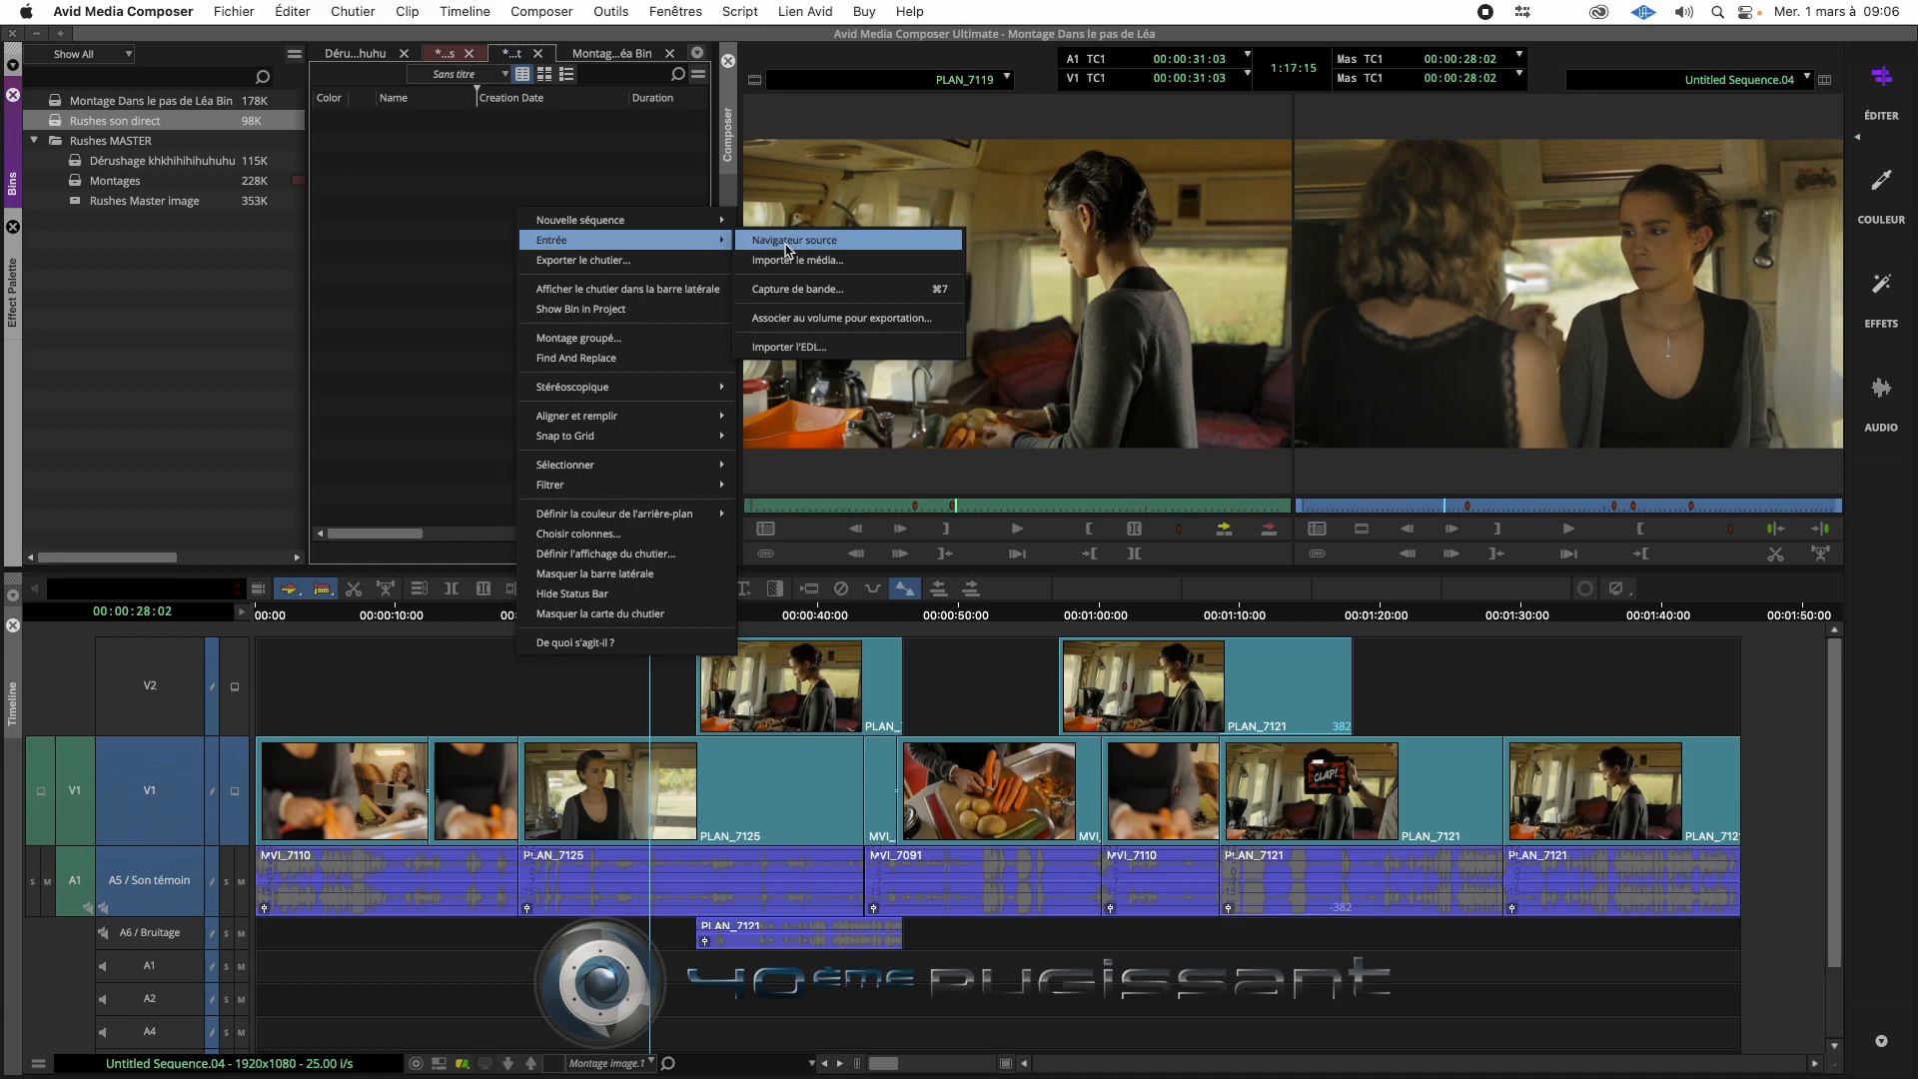
{"action": "left_click", "coordinate": [879, 262]}
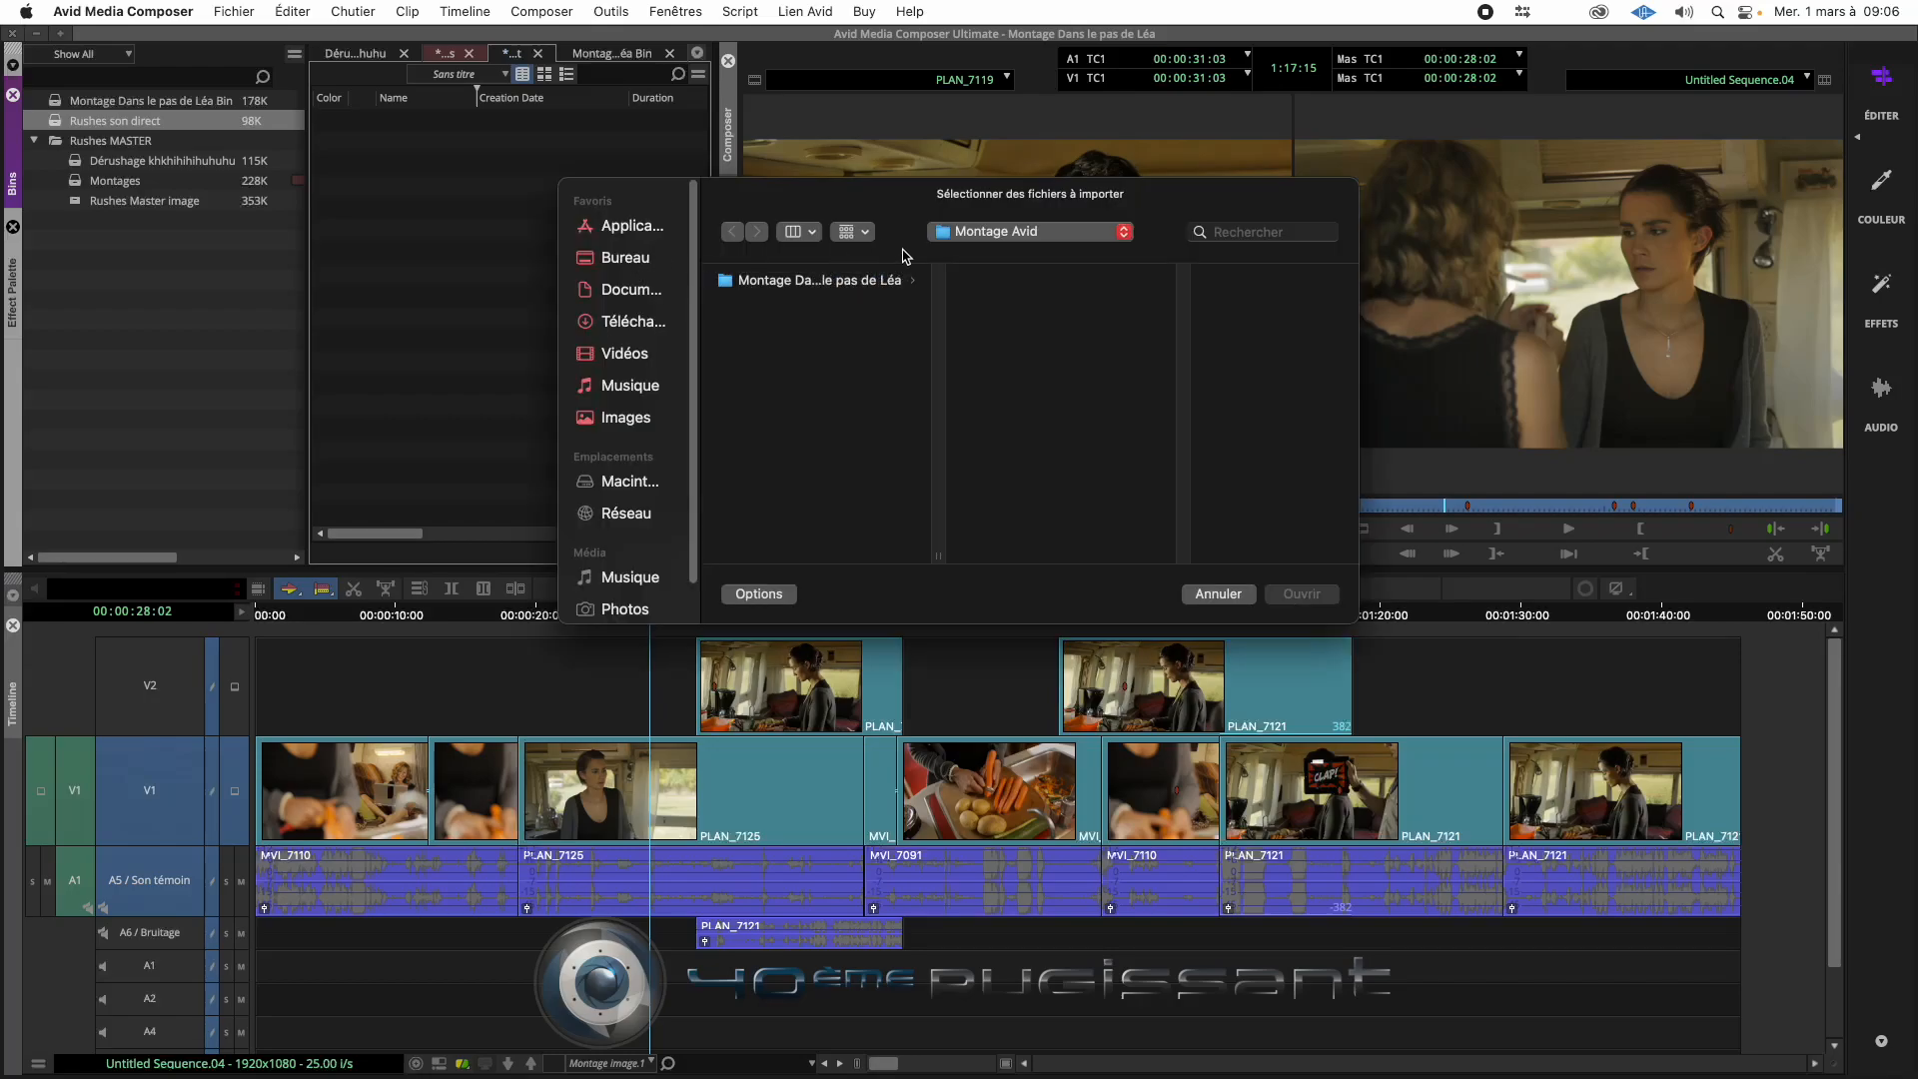
{"action": "left_click", "coordinate": [633, 260]}
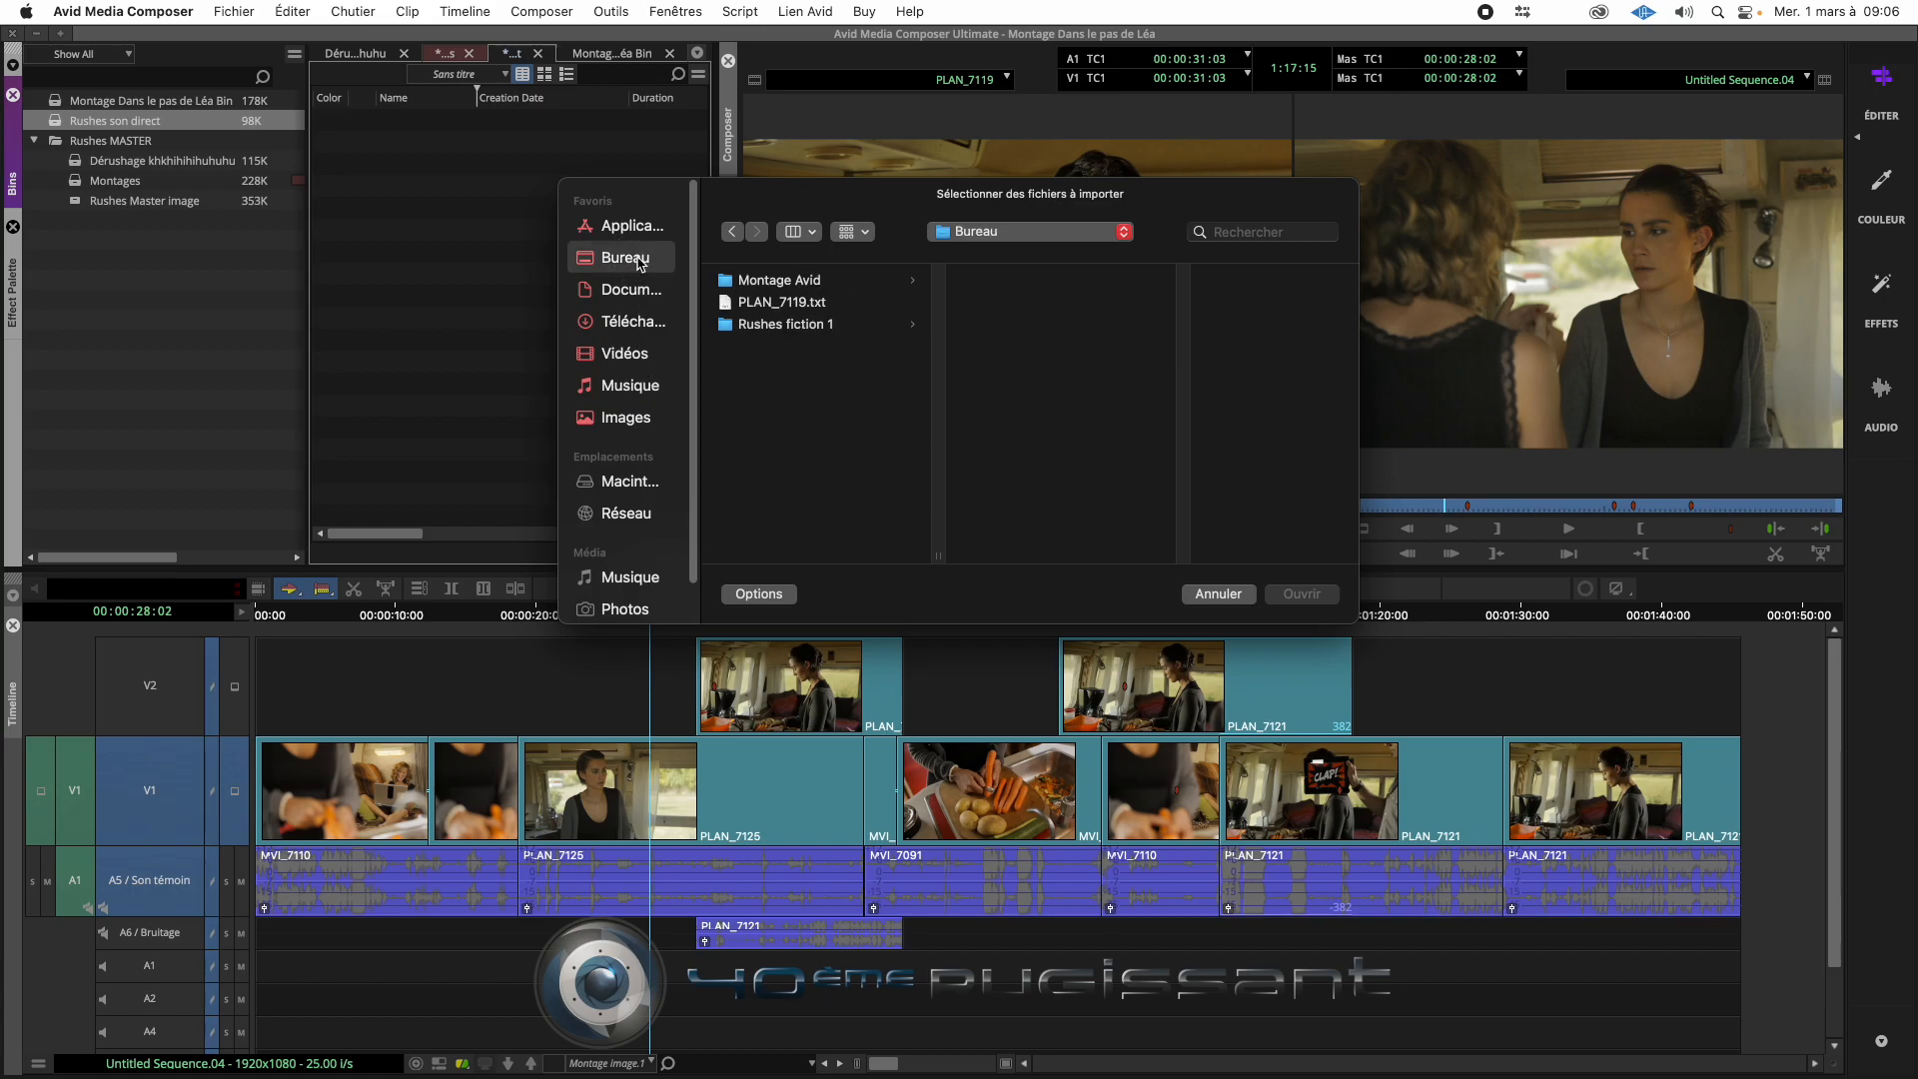
{"action": "left_click", "coordinate": [833, 334]}
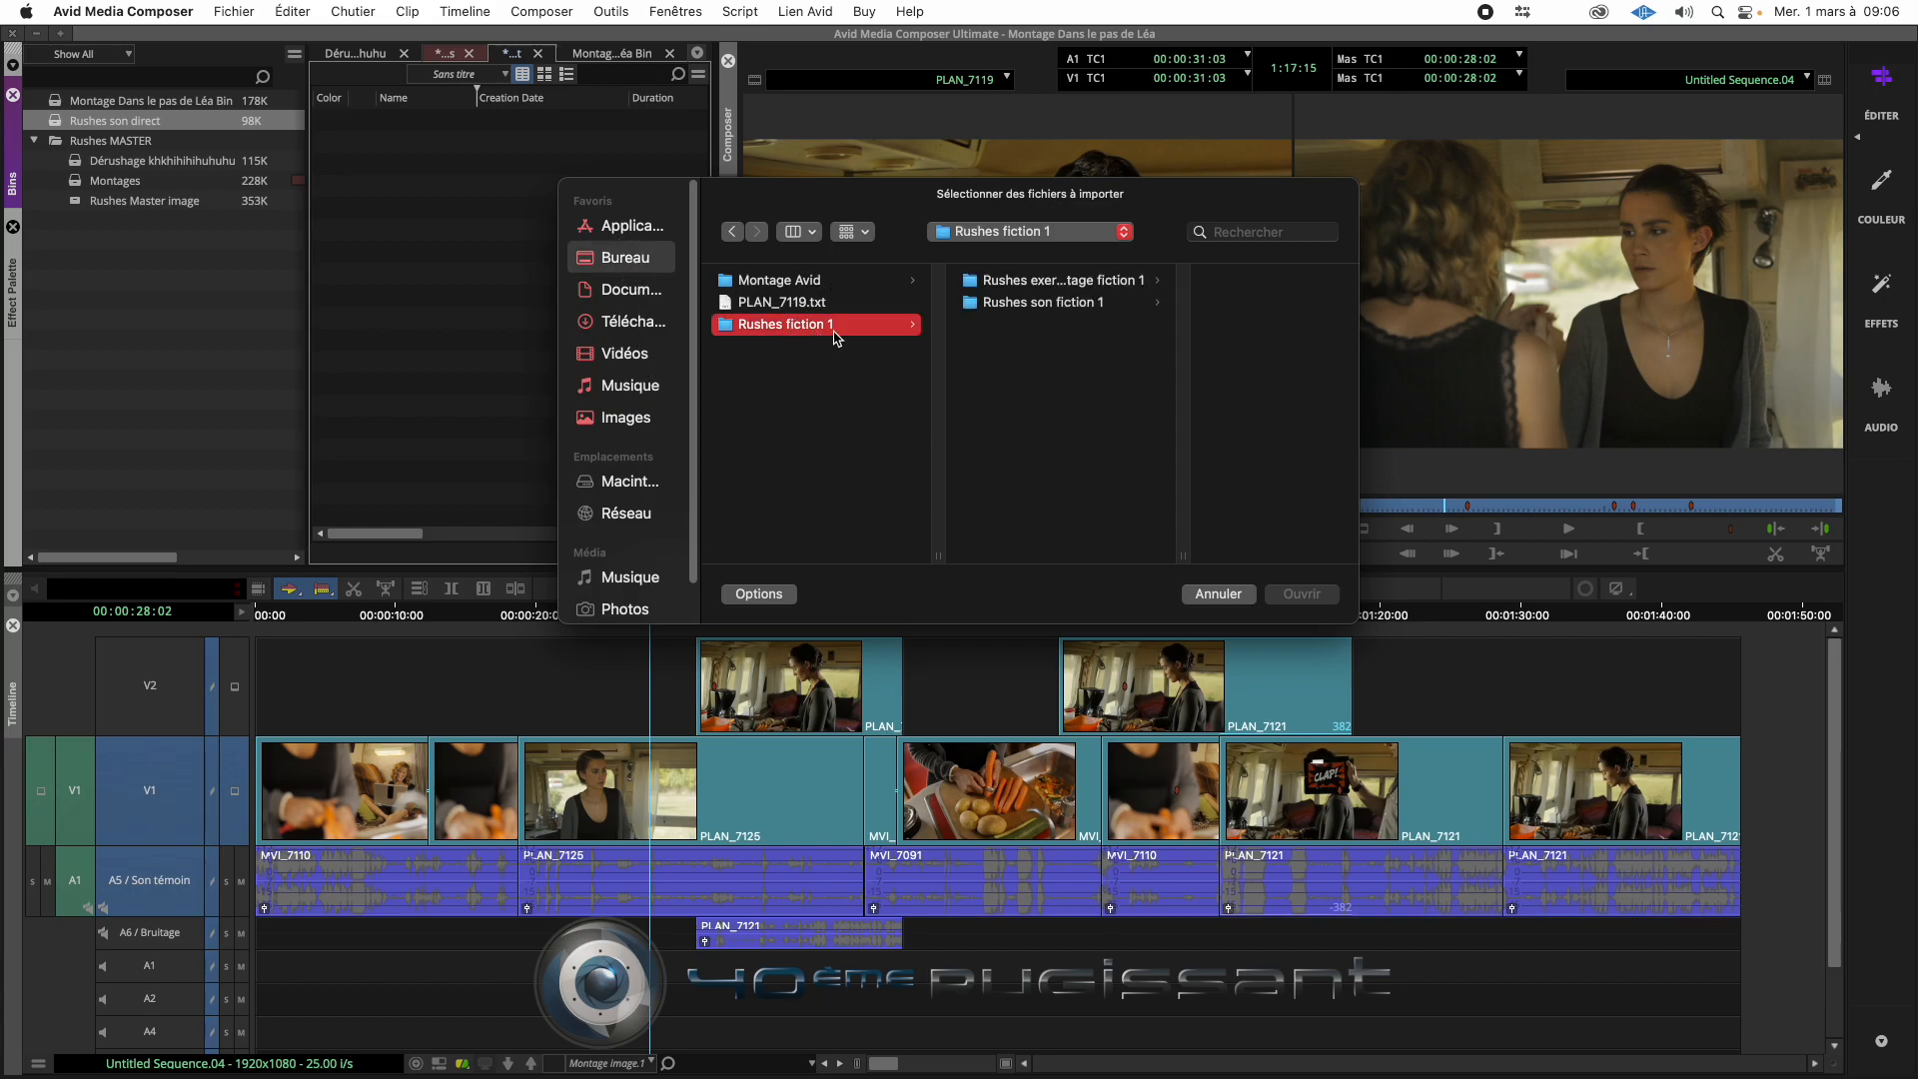
{"action": "left_click", "coordinate": [1091, 307]}
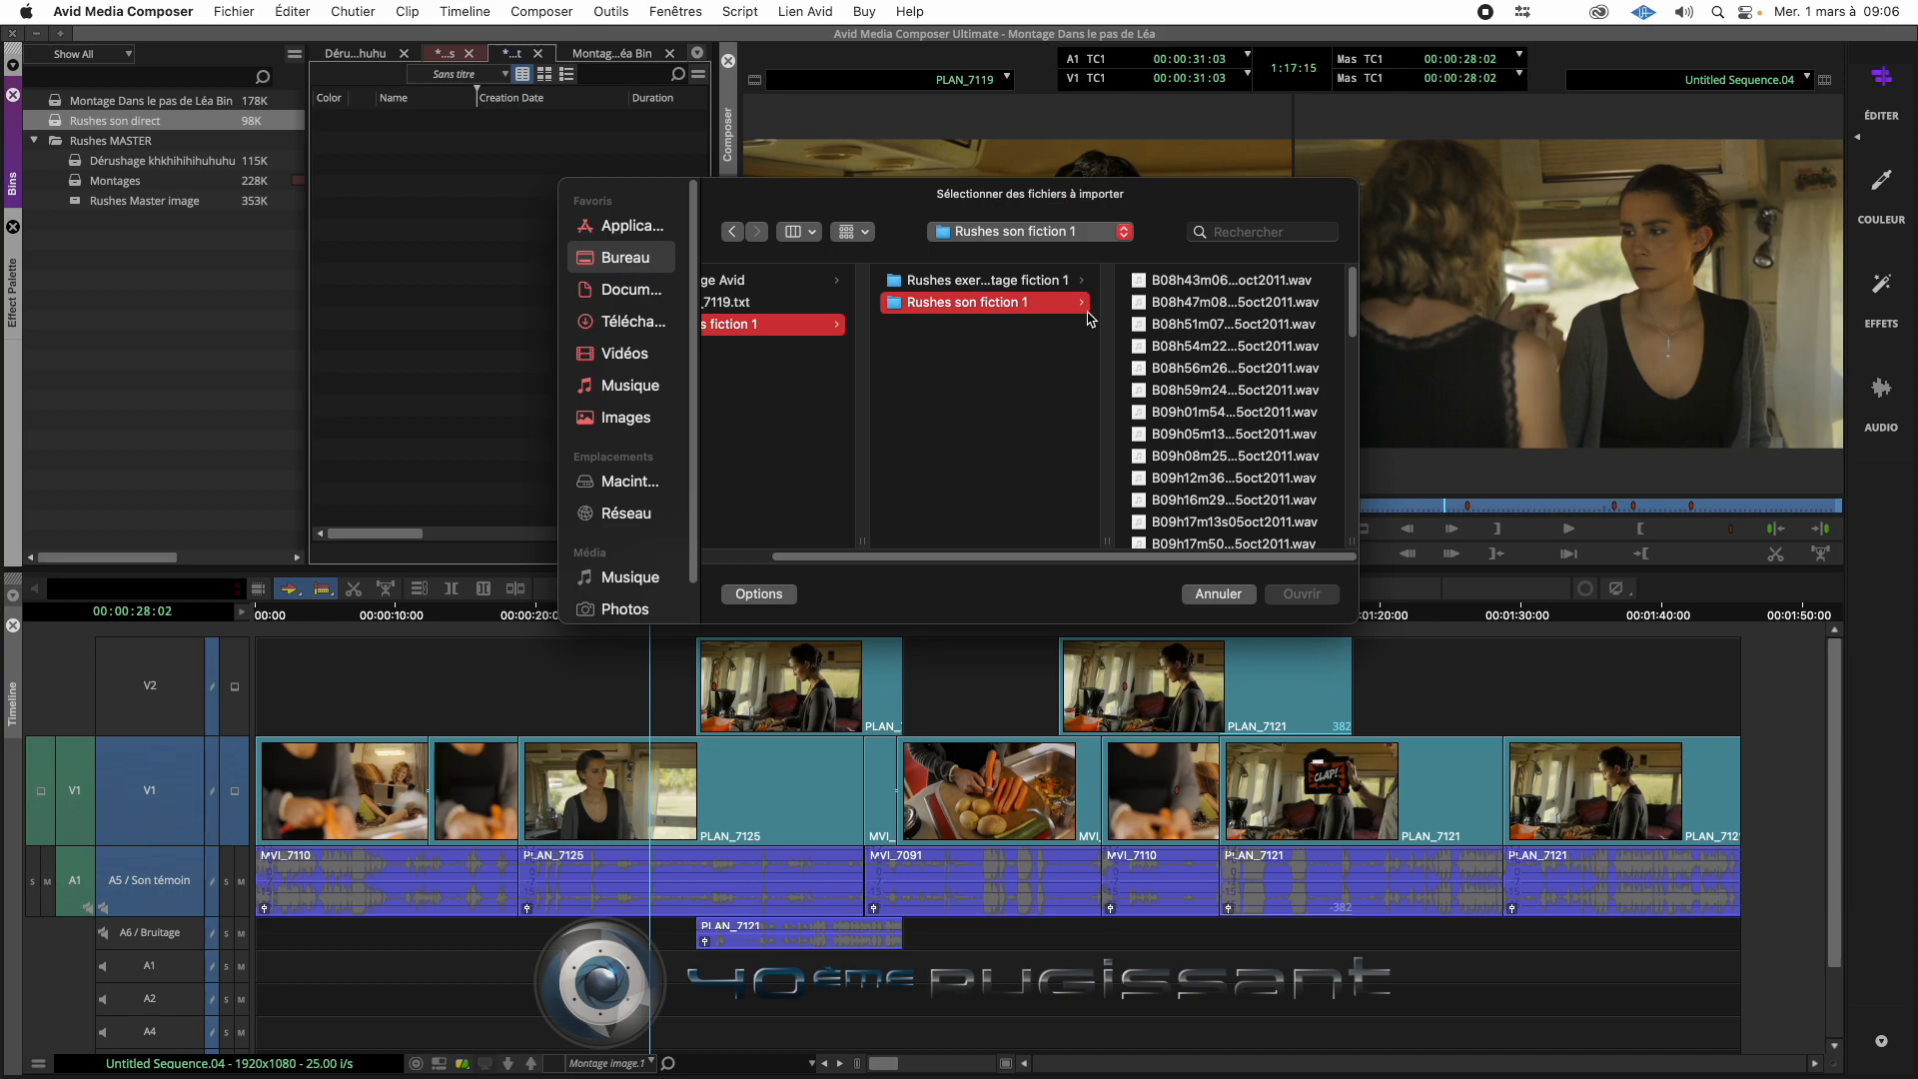
{"action": "left_click", "coordinate": [1184, 285]}
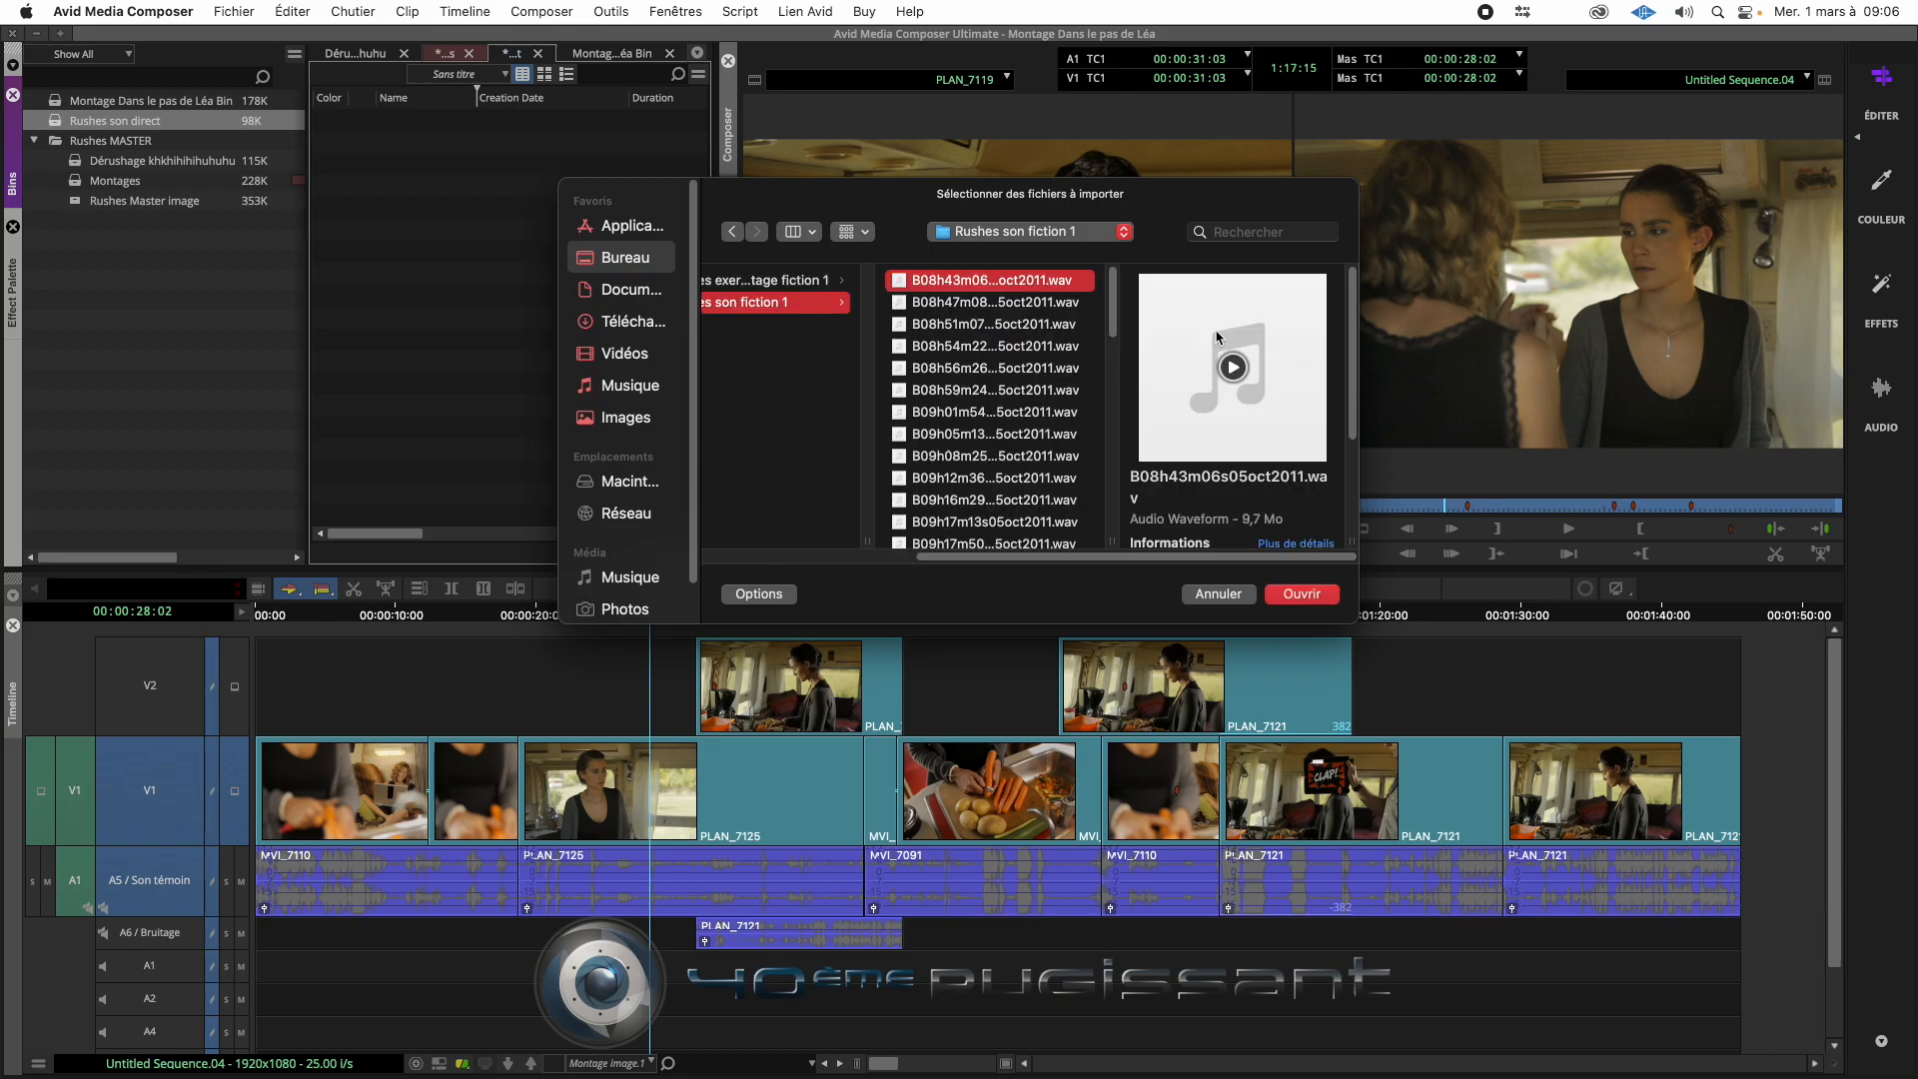
{"action": "key", "text": "super+a"}
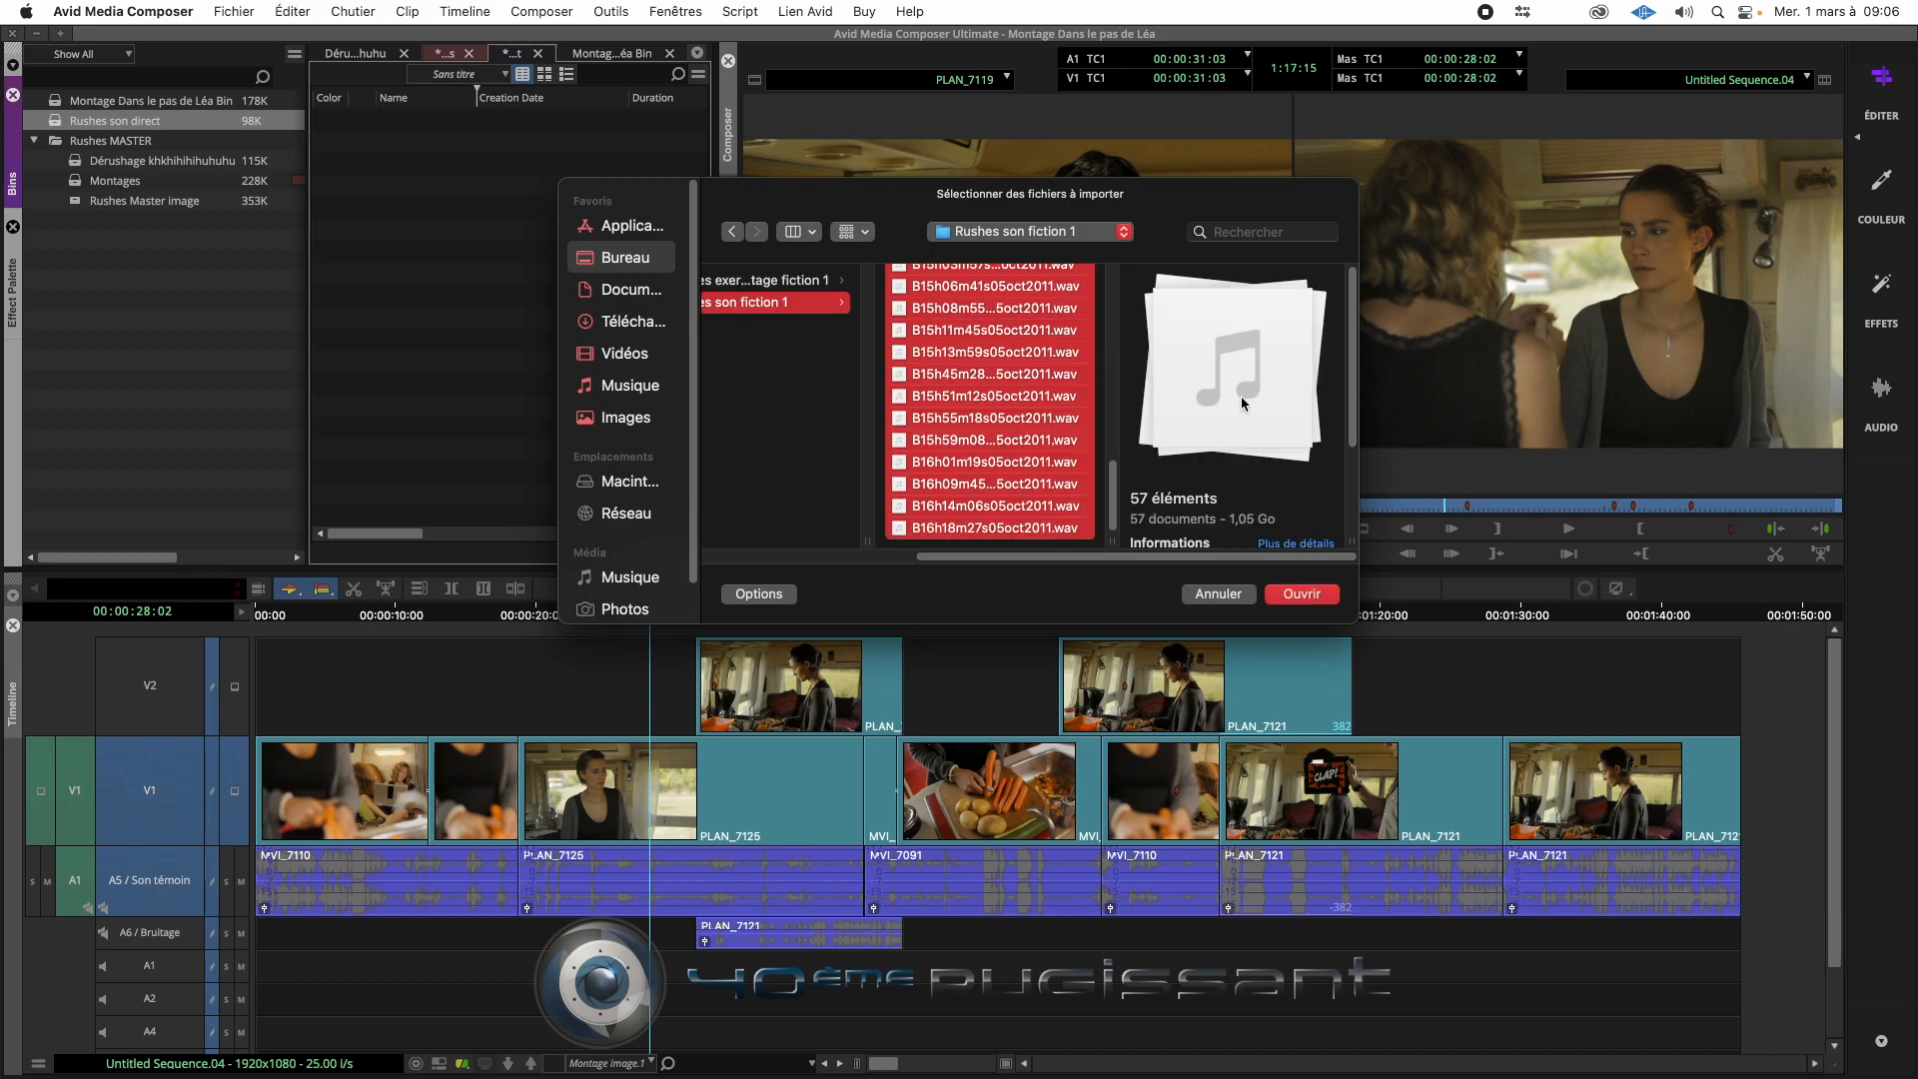
- In the audio import settings, enable converting the source resolution to the project resolution and close the settings
{"action": "left_click", "coordinate": [786, 595]}
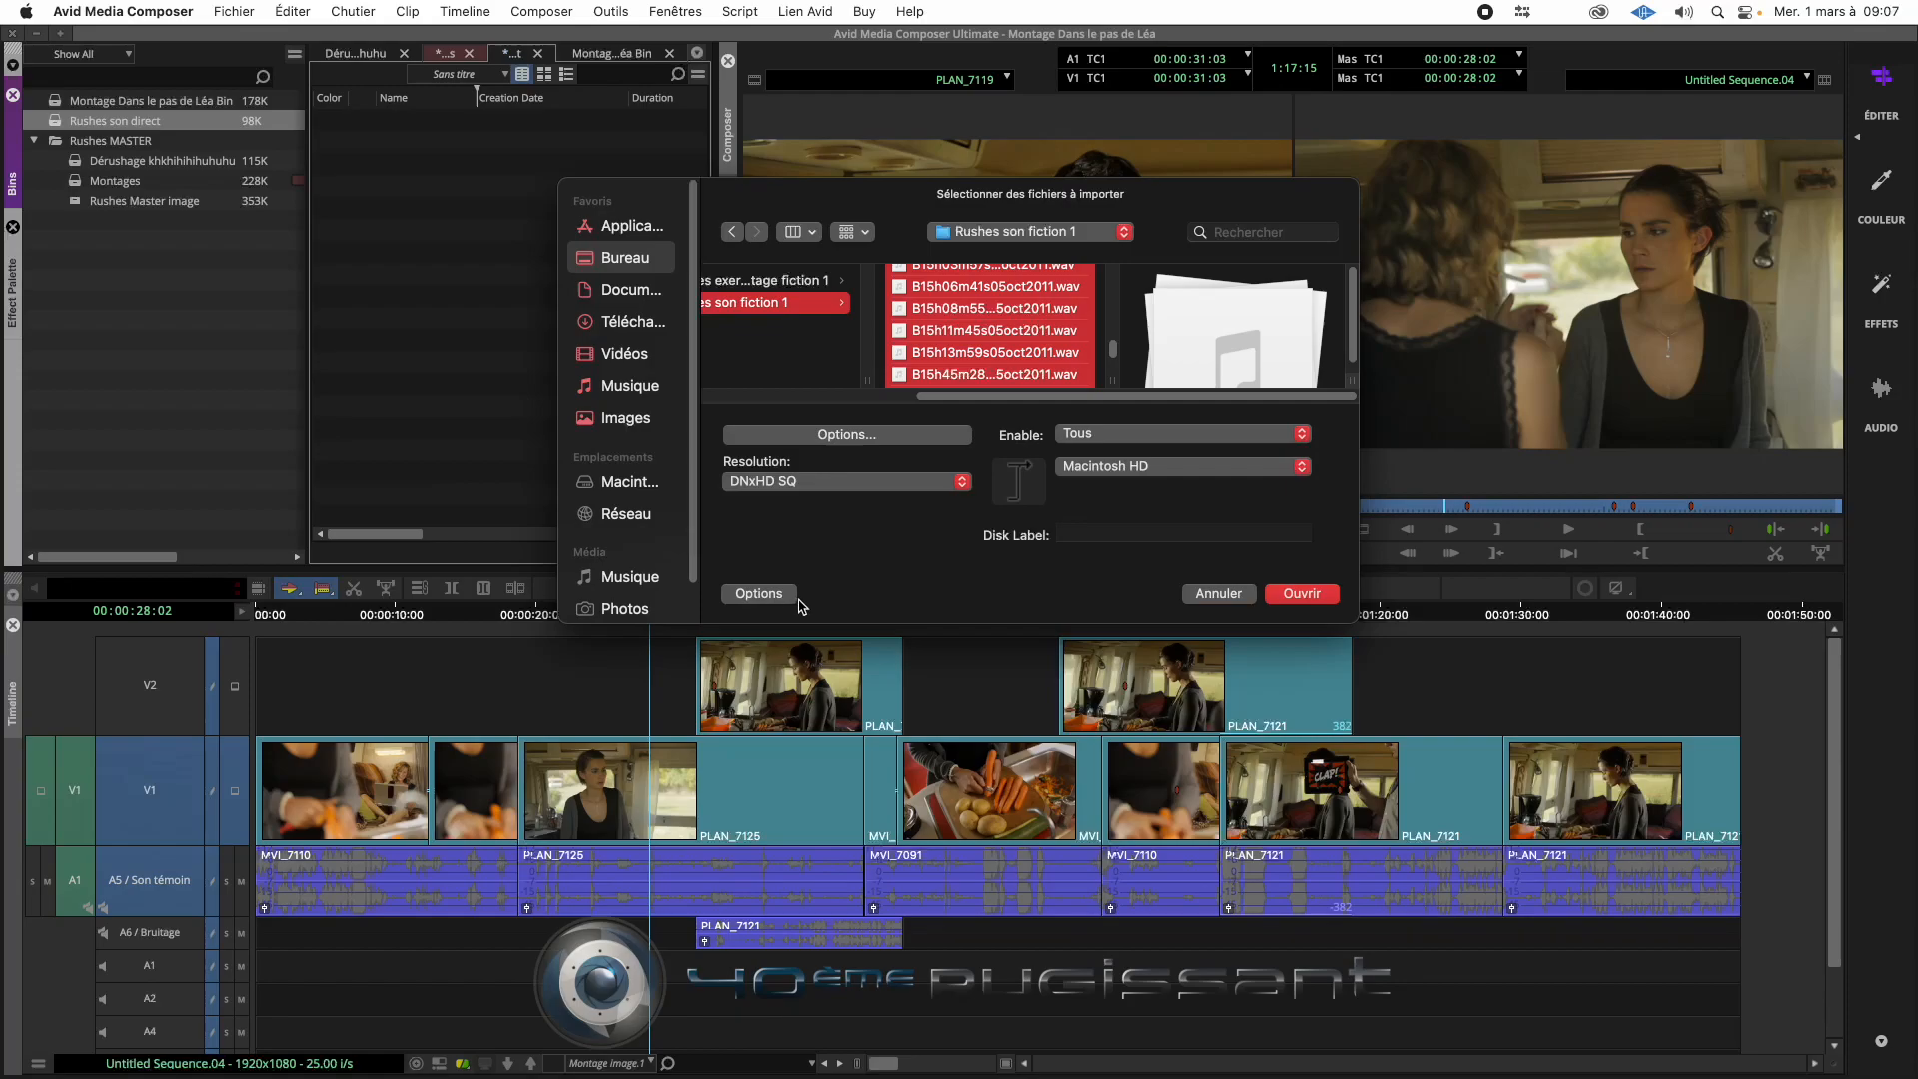
{"action": "left_click", "coordinate": [872, 436]}
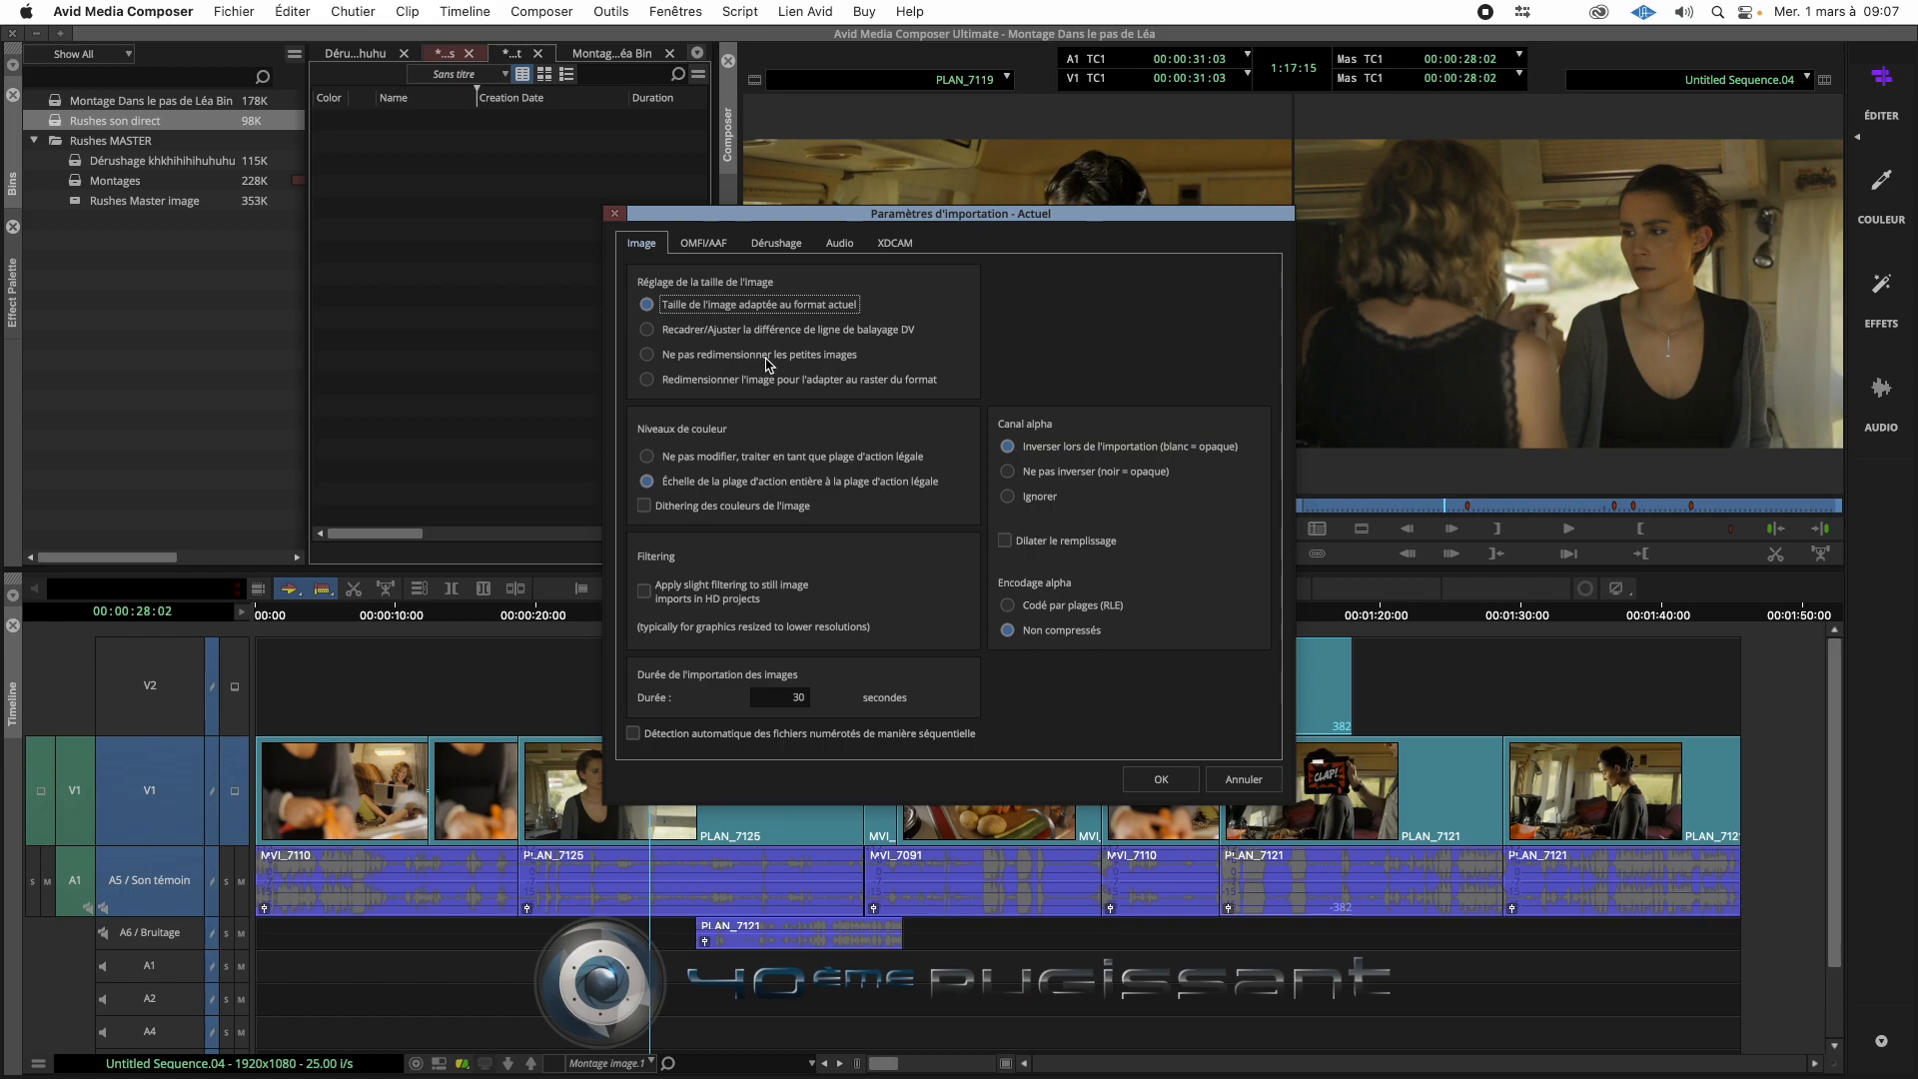
{"action": "left_click", "coordinate": [839, 243]}
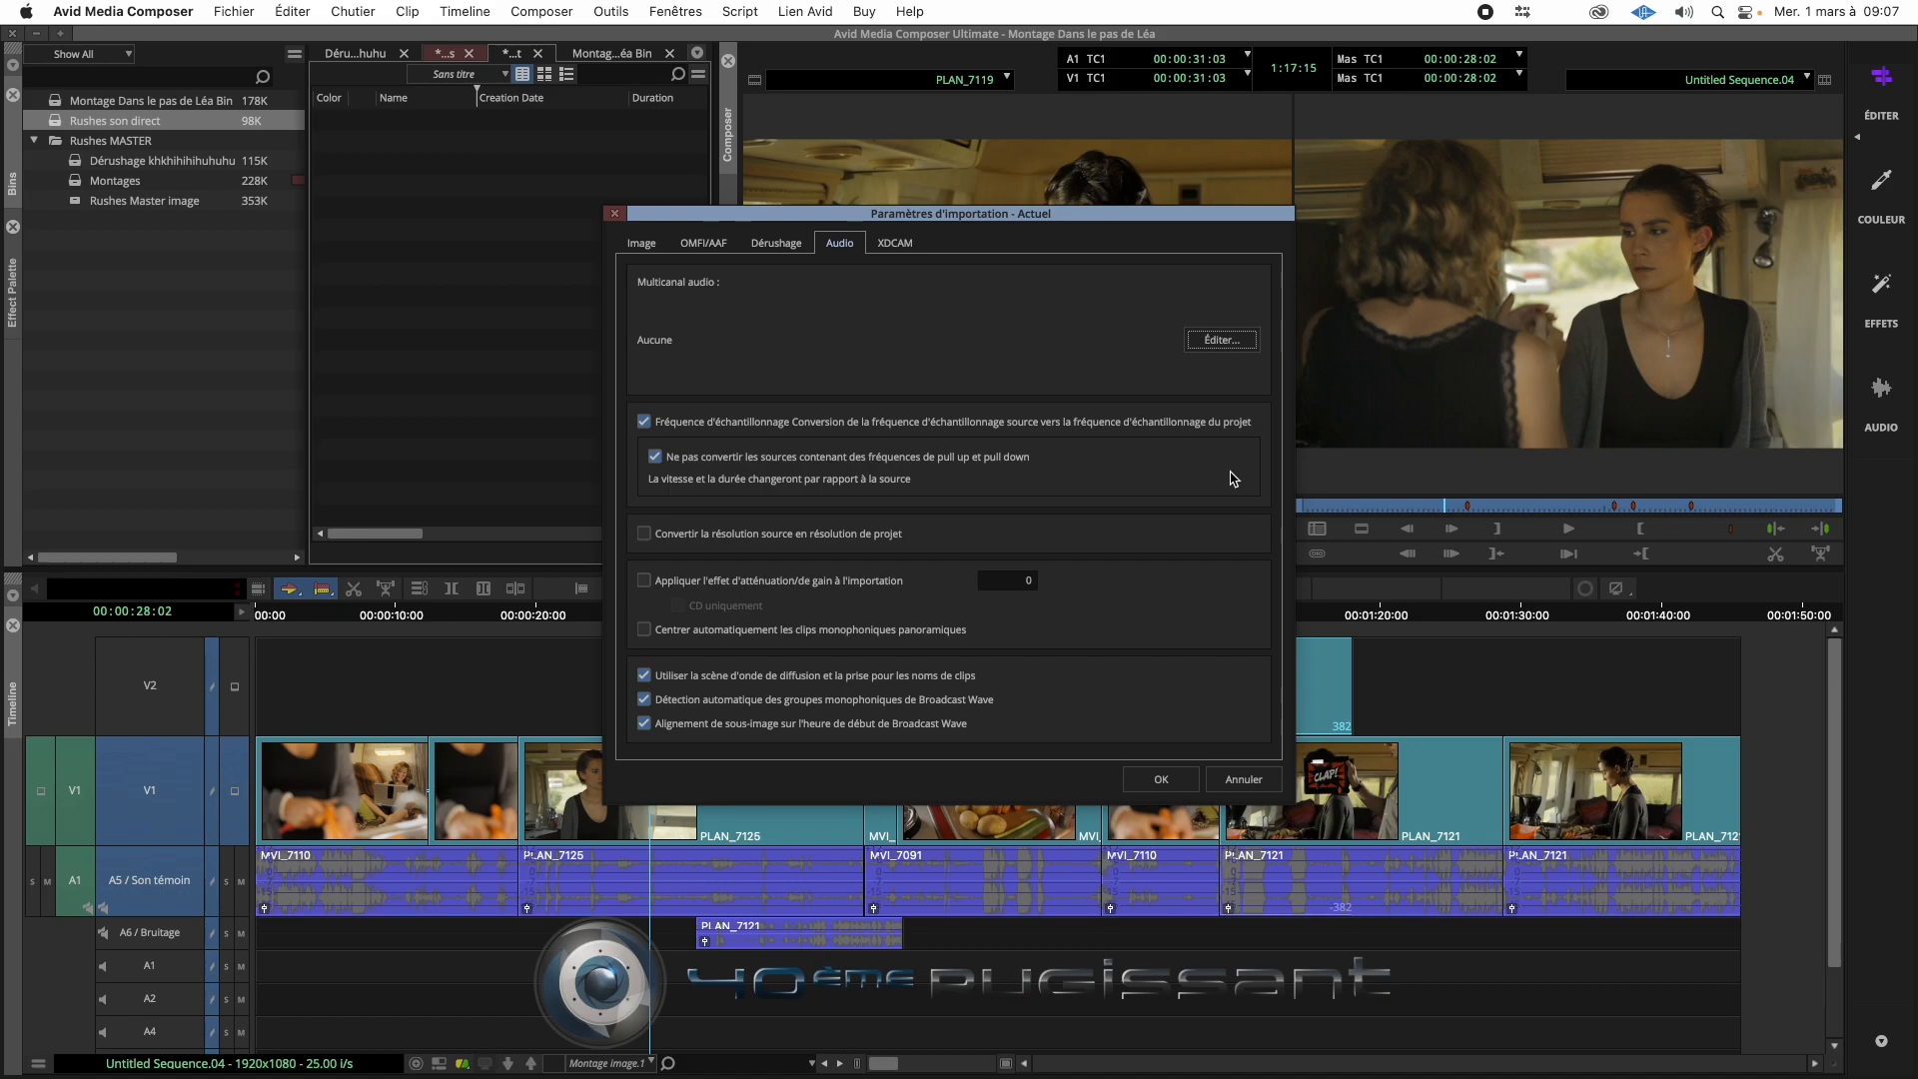
{"action": "left_click", "coordinate": [645, 535]}
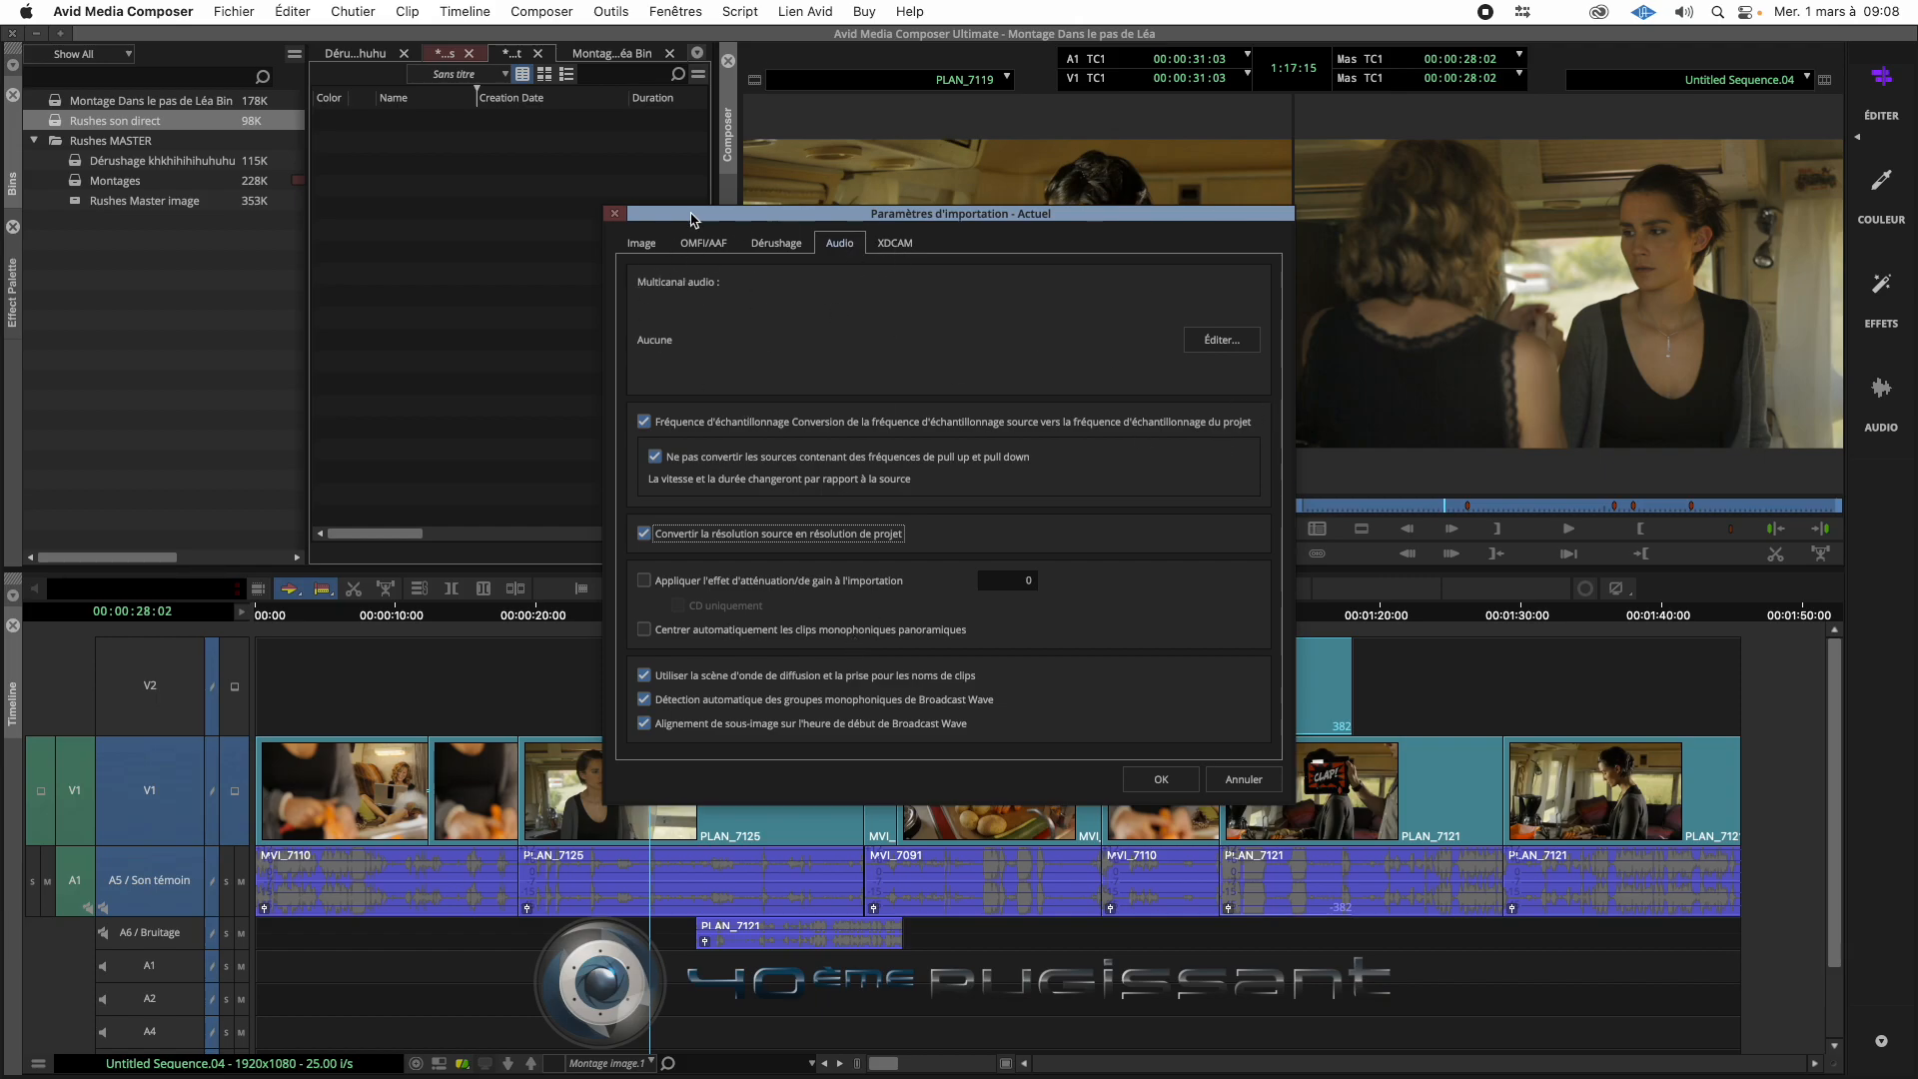
{"action": "left_click", "coordinate": [615, 214]}
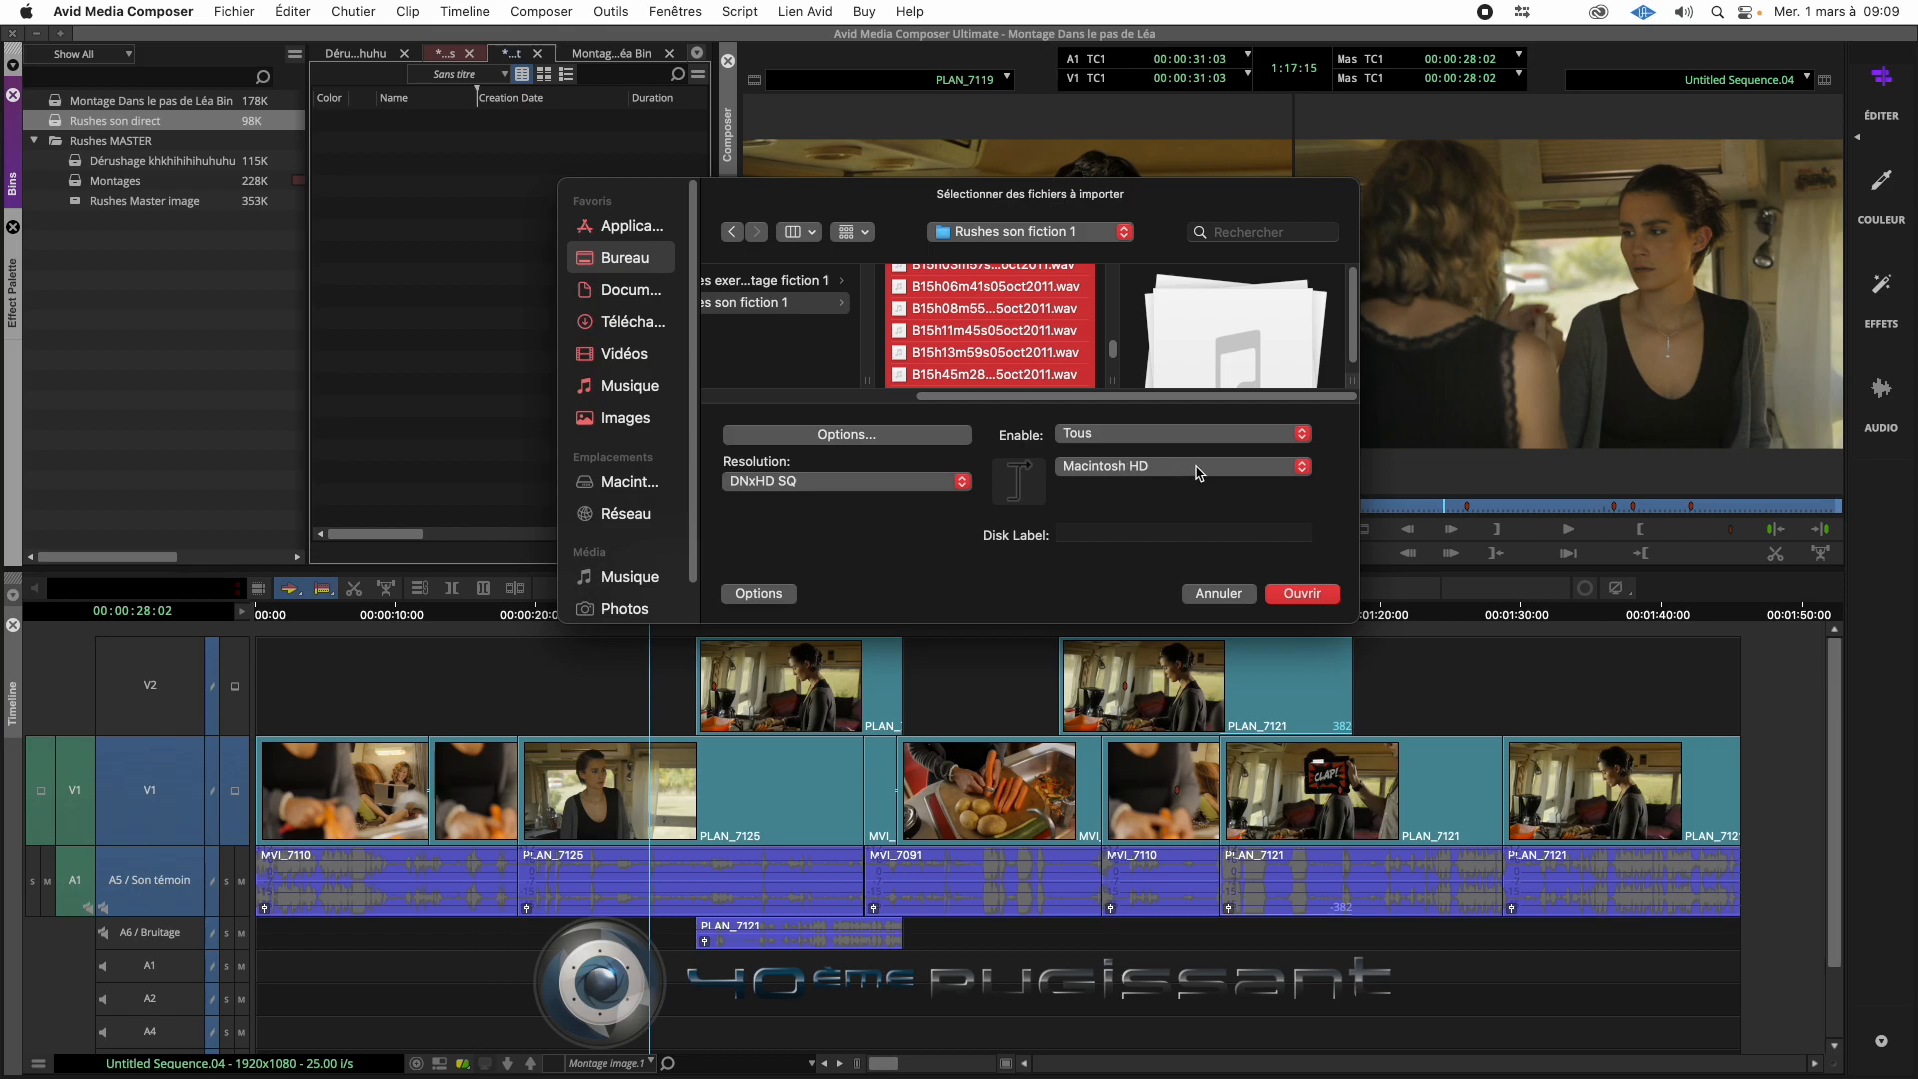
- Try to import the selected WAV files, continuing past the errors before abandoning the remaining files
{"action": "left_click", "coordinate": [1301, 595]}
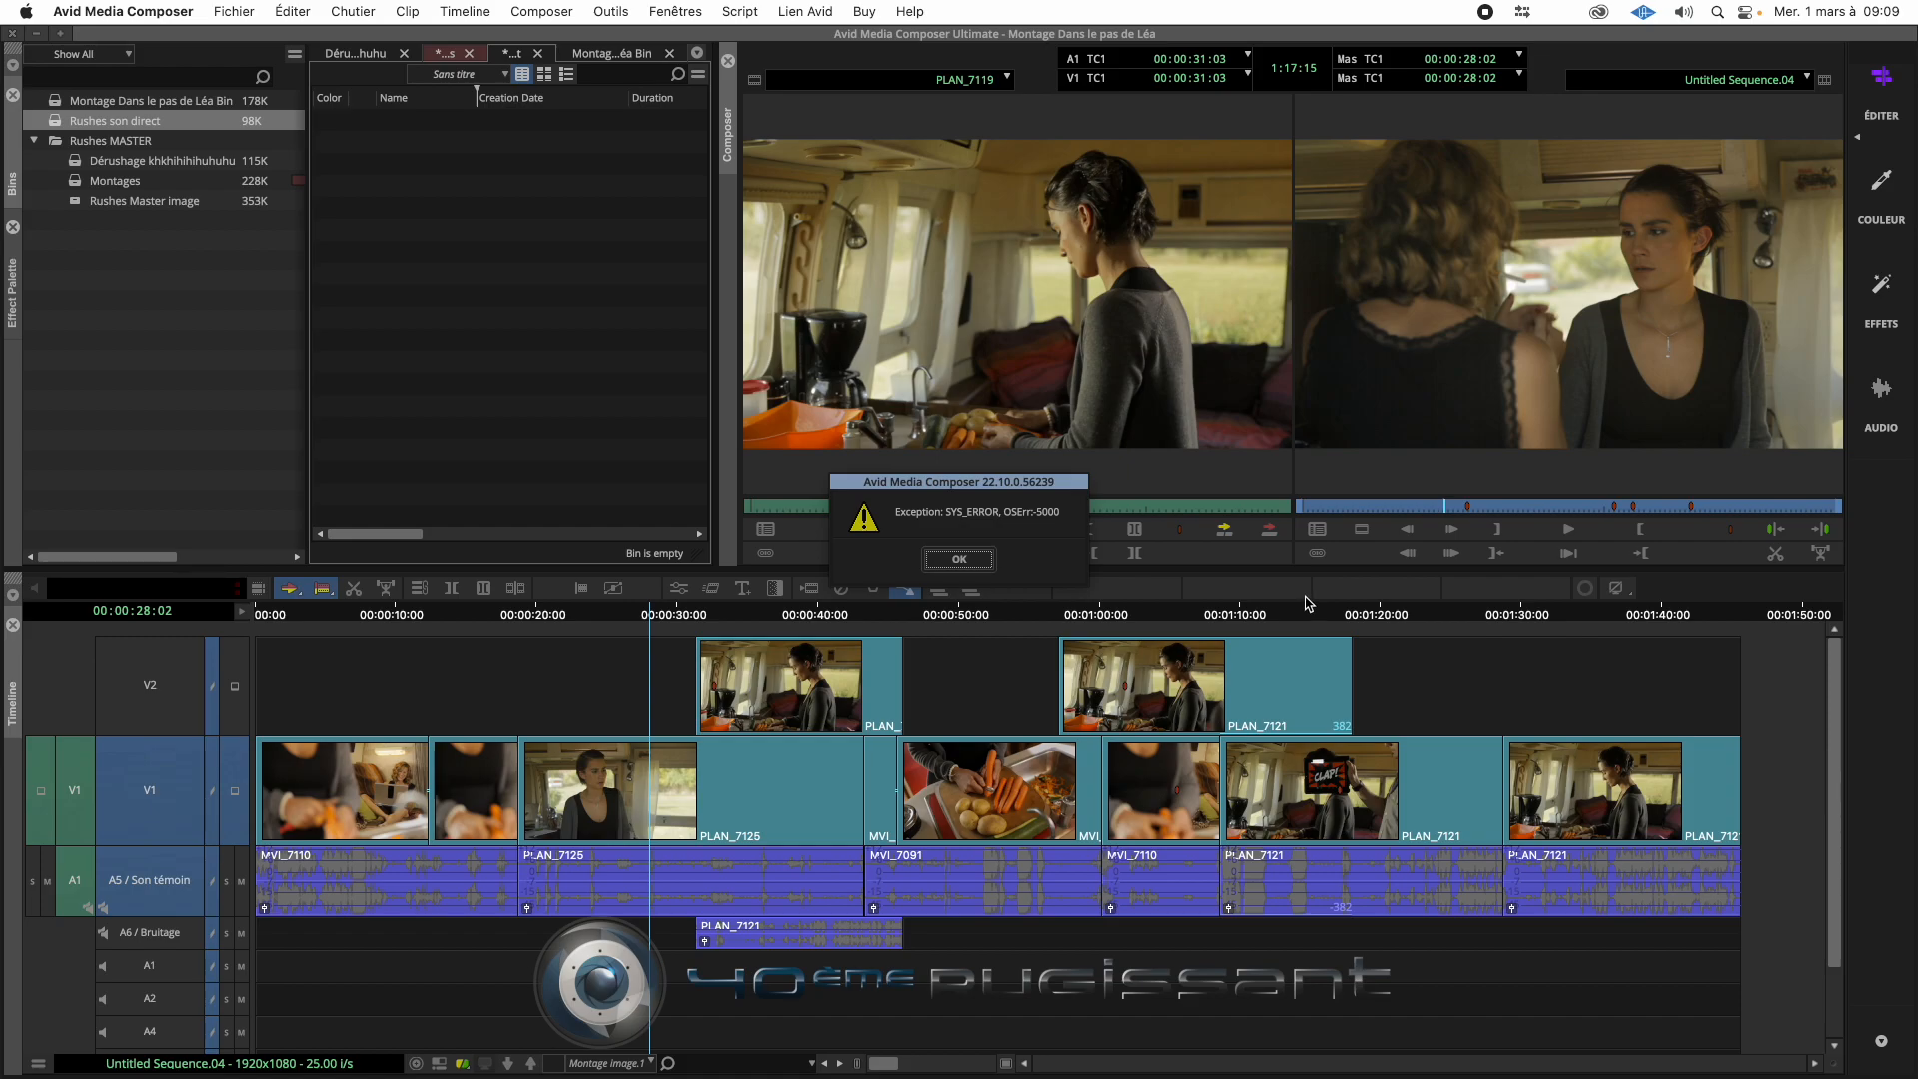
{"action": "left_click", "coordinate": [971, 564]}
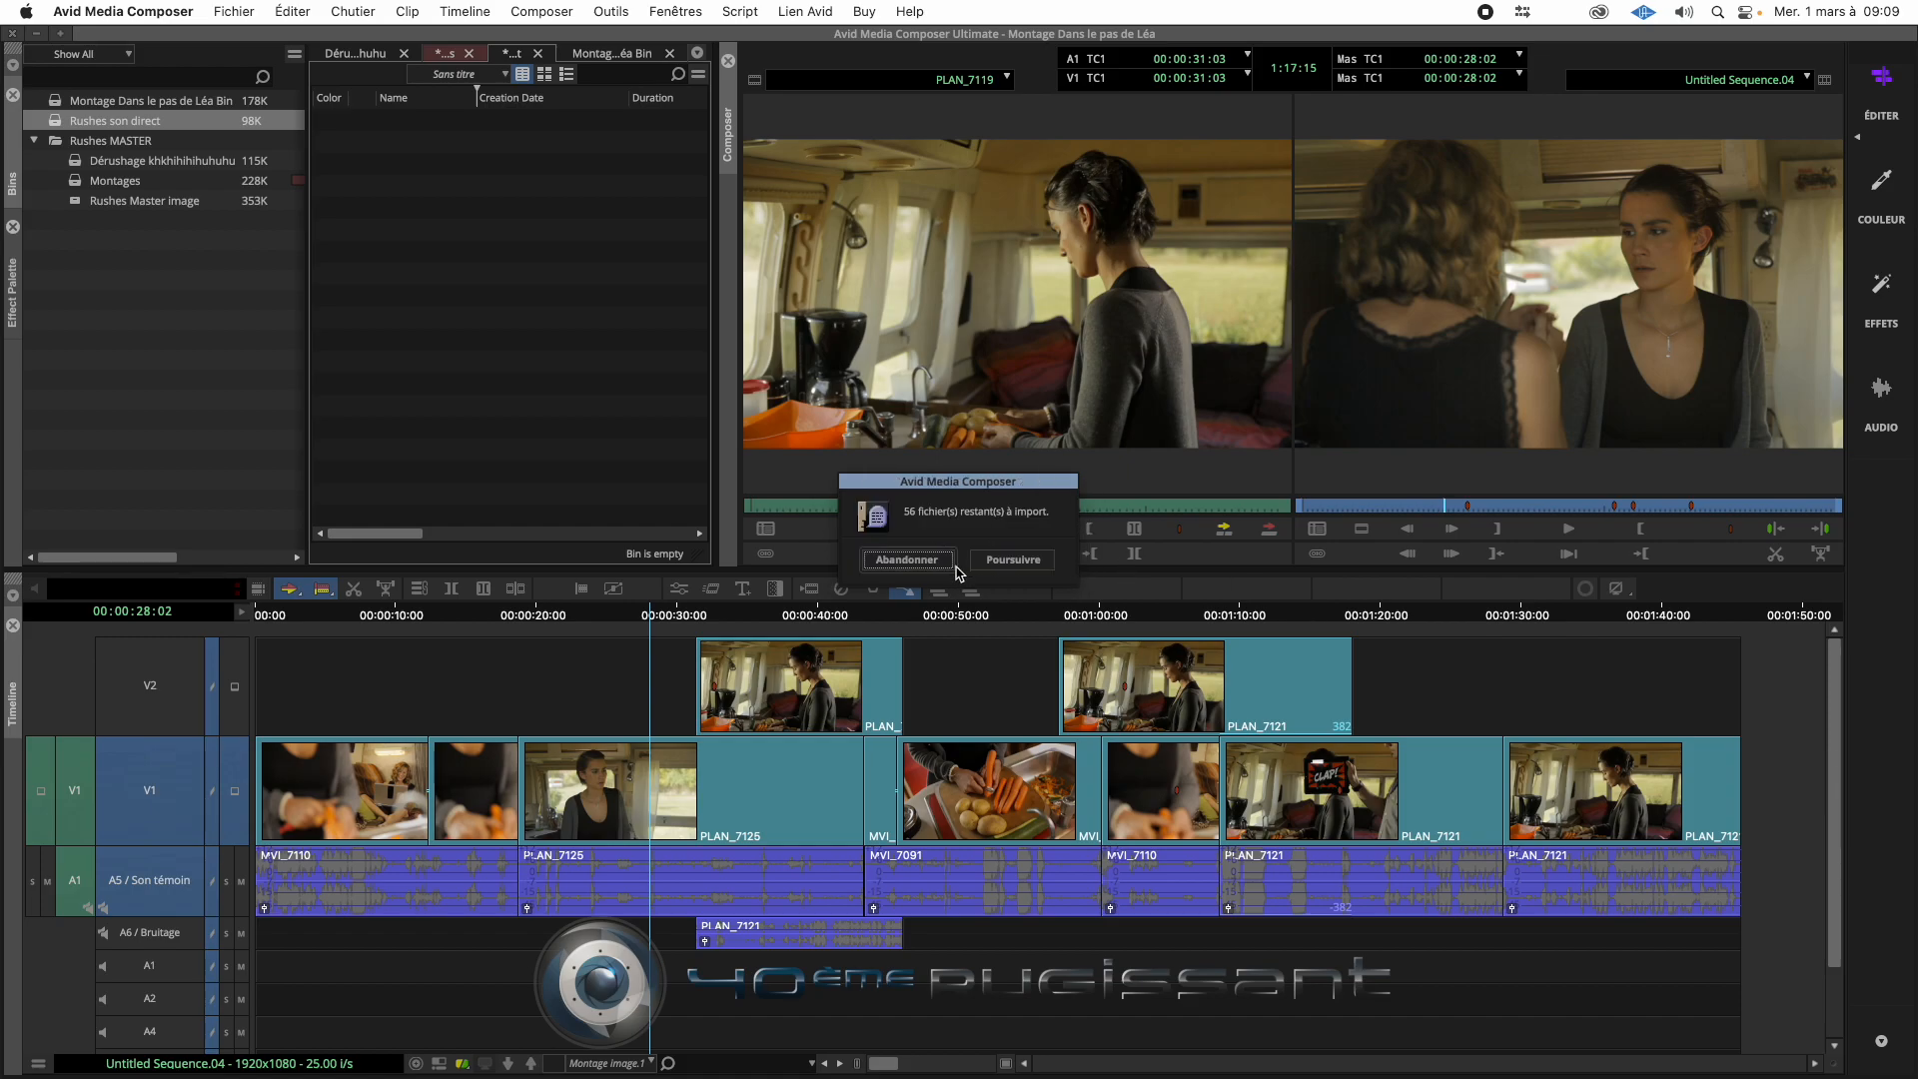
{"action": "left_click", "coordinate": [1021, 560]}
{"action": "left_click", "coordinate": [964, 559]}
{"action": "left_click", "coordinate": [1027, 562]}
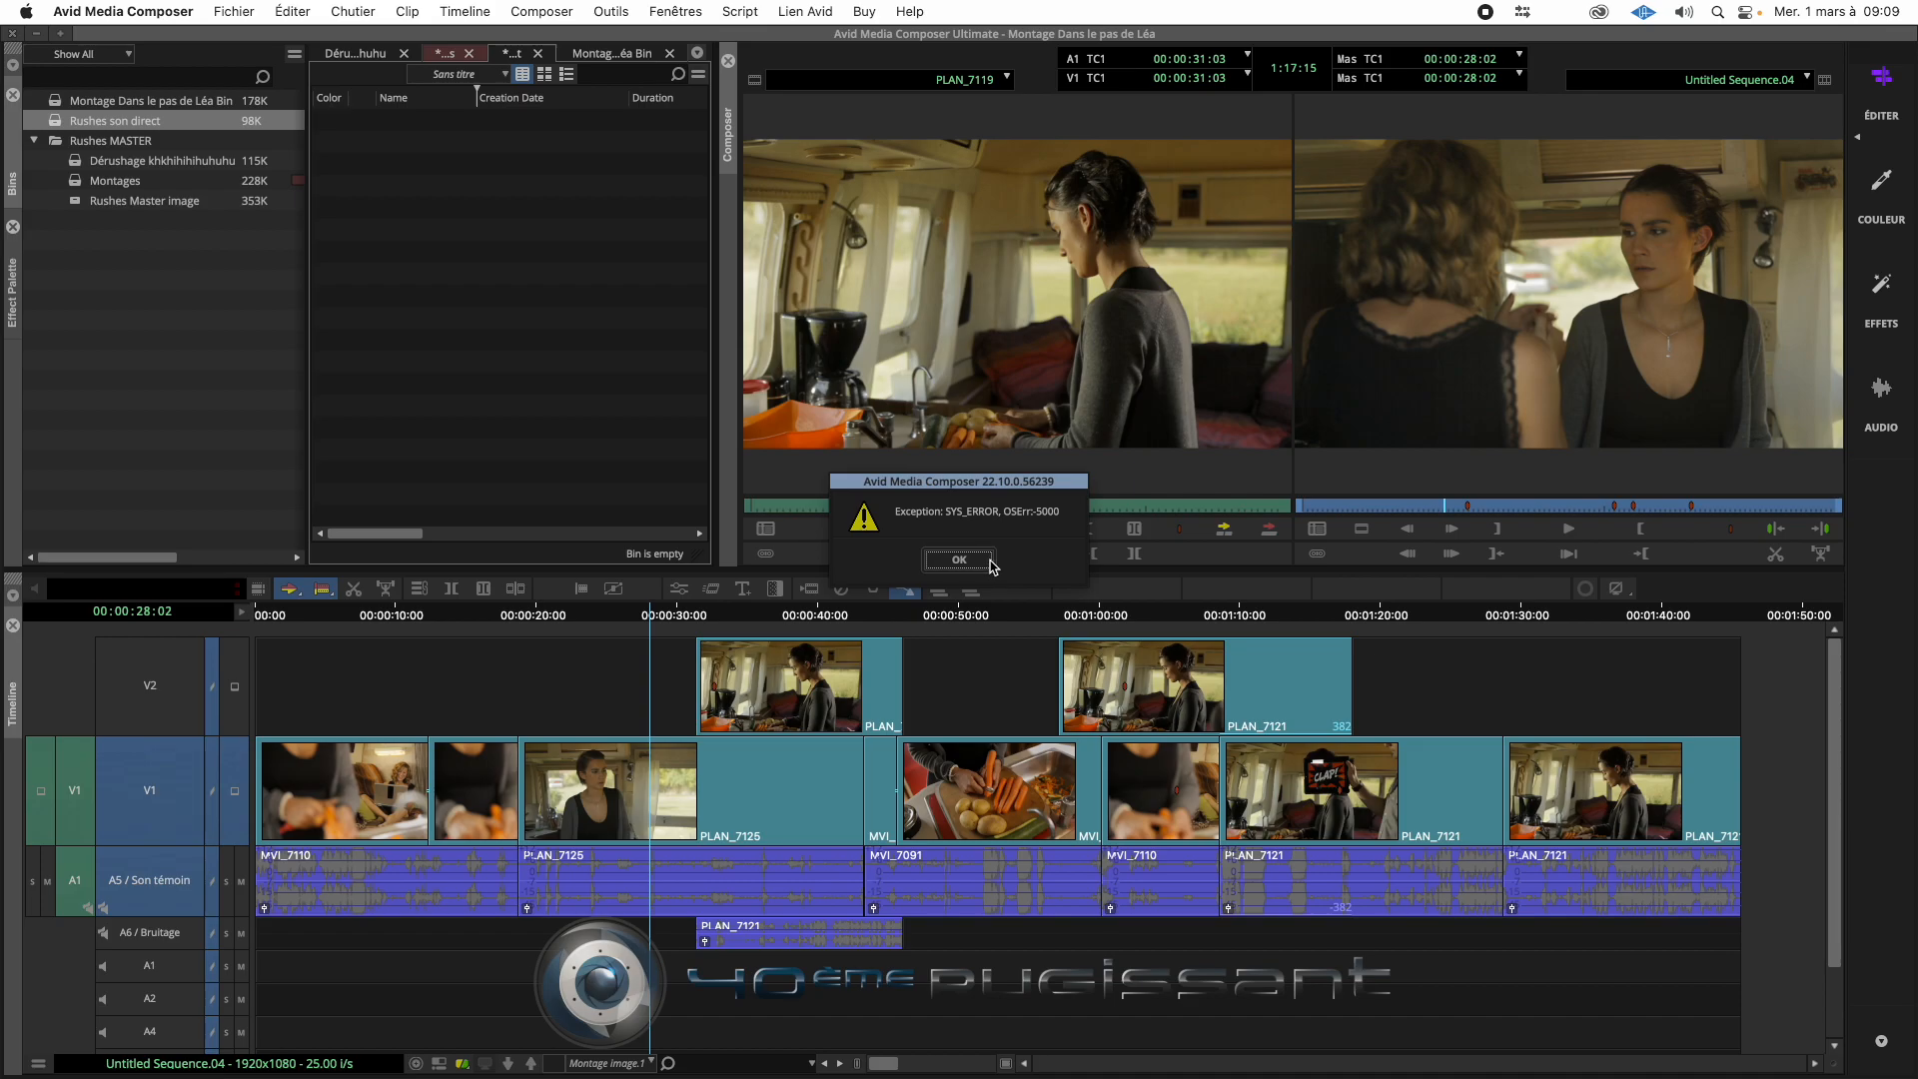
{"action": "left_click", "coordinate": [992, 565]}
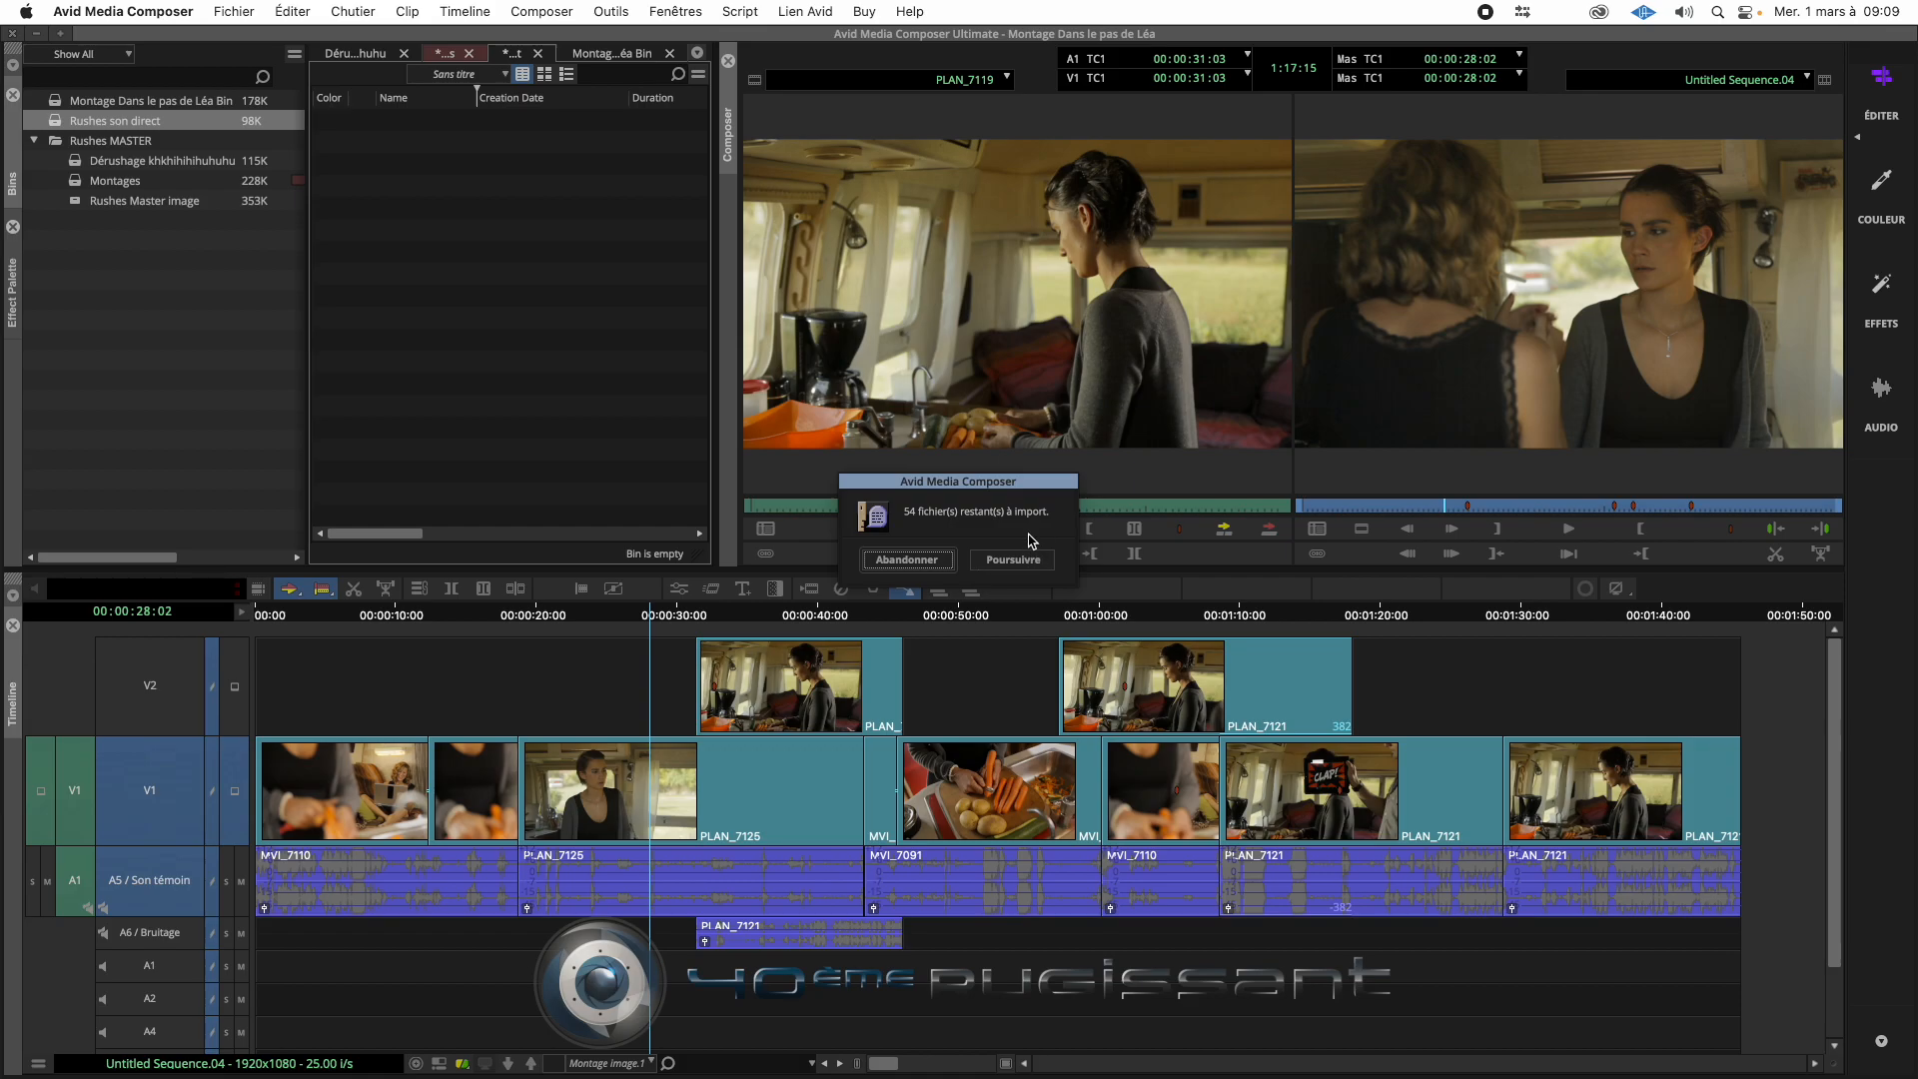
{"action": "left_click", "coordinate": [909, 560]}
- Open the source browser from the Rushes son direct bin and navigate to the desktop folder Rushes fiction 1 > Rushes son fiction 1
{"action": "right_click", "coordinate": [416, 158]}
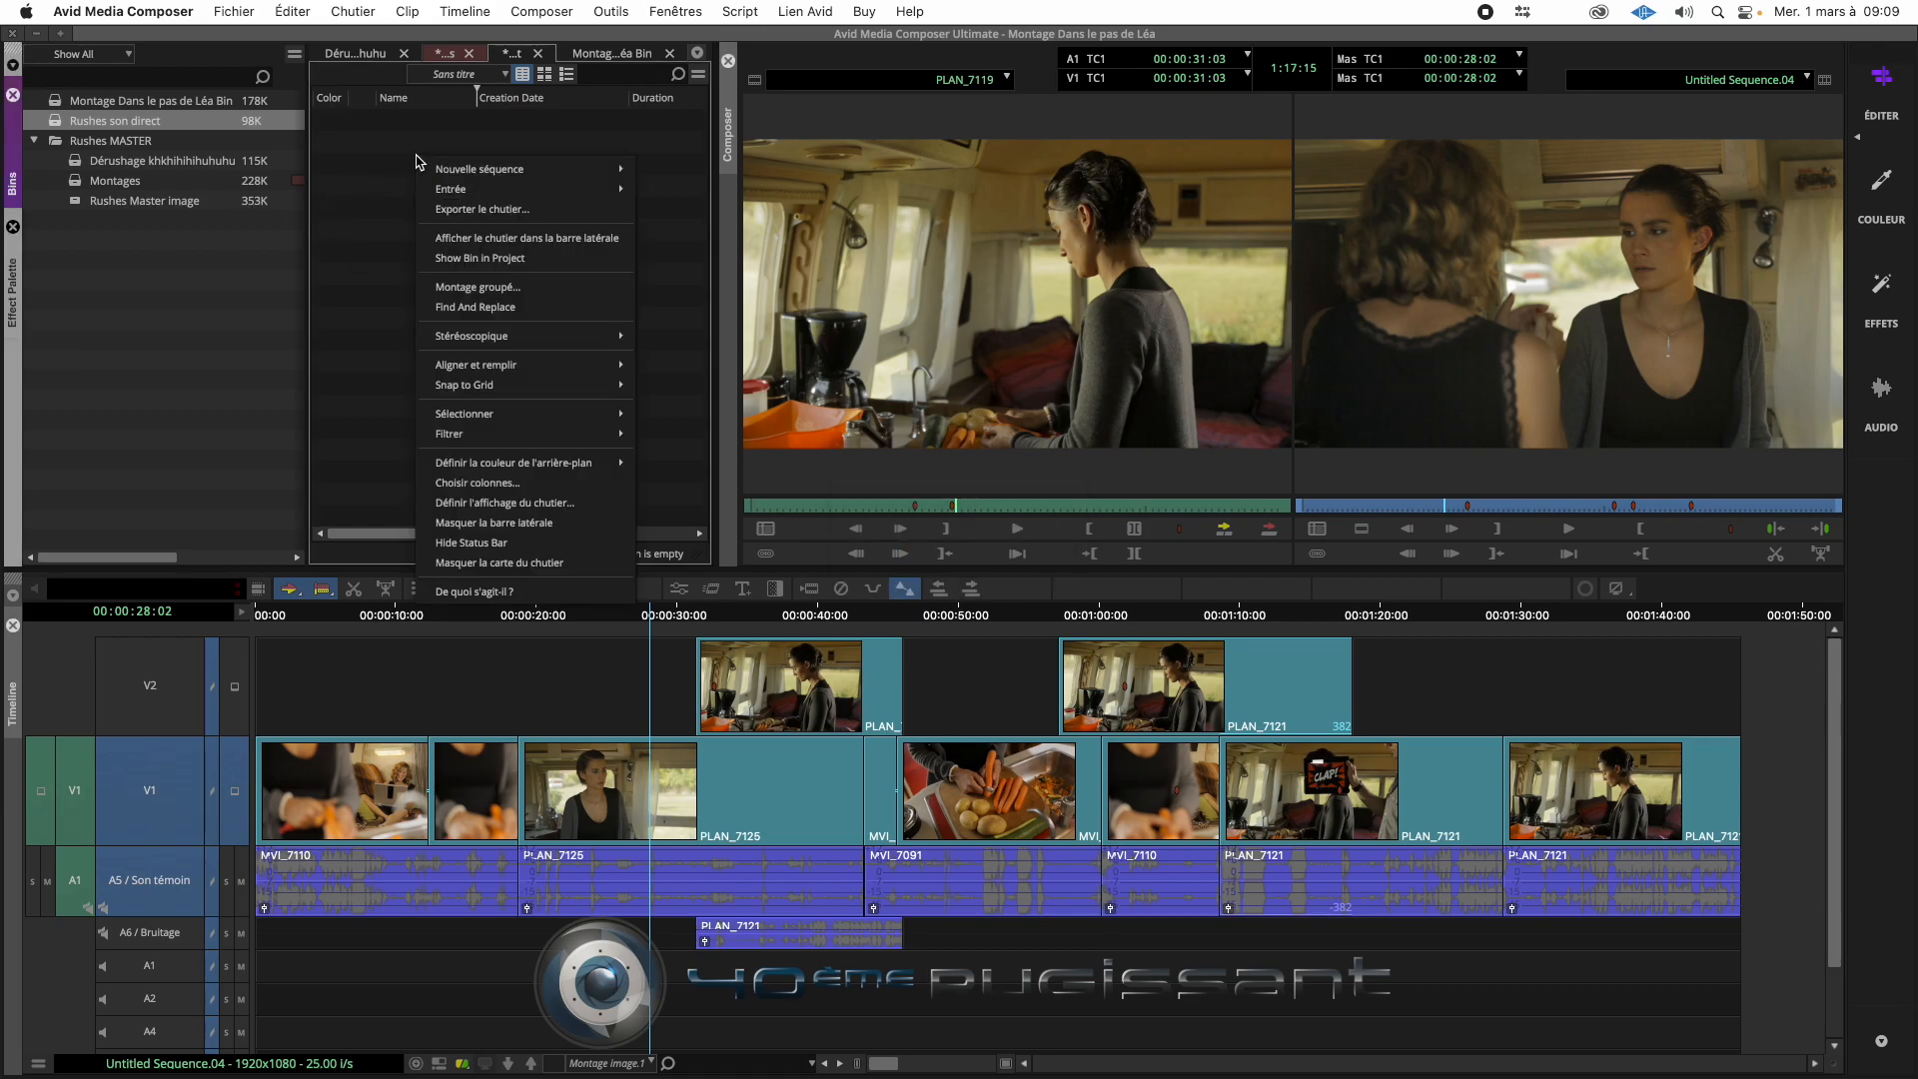
{"action": "mouse_move", "coordinate": [515, 198]}
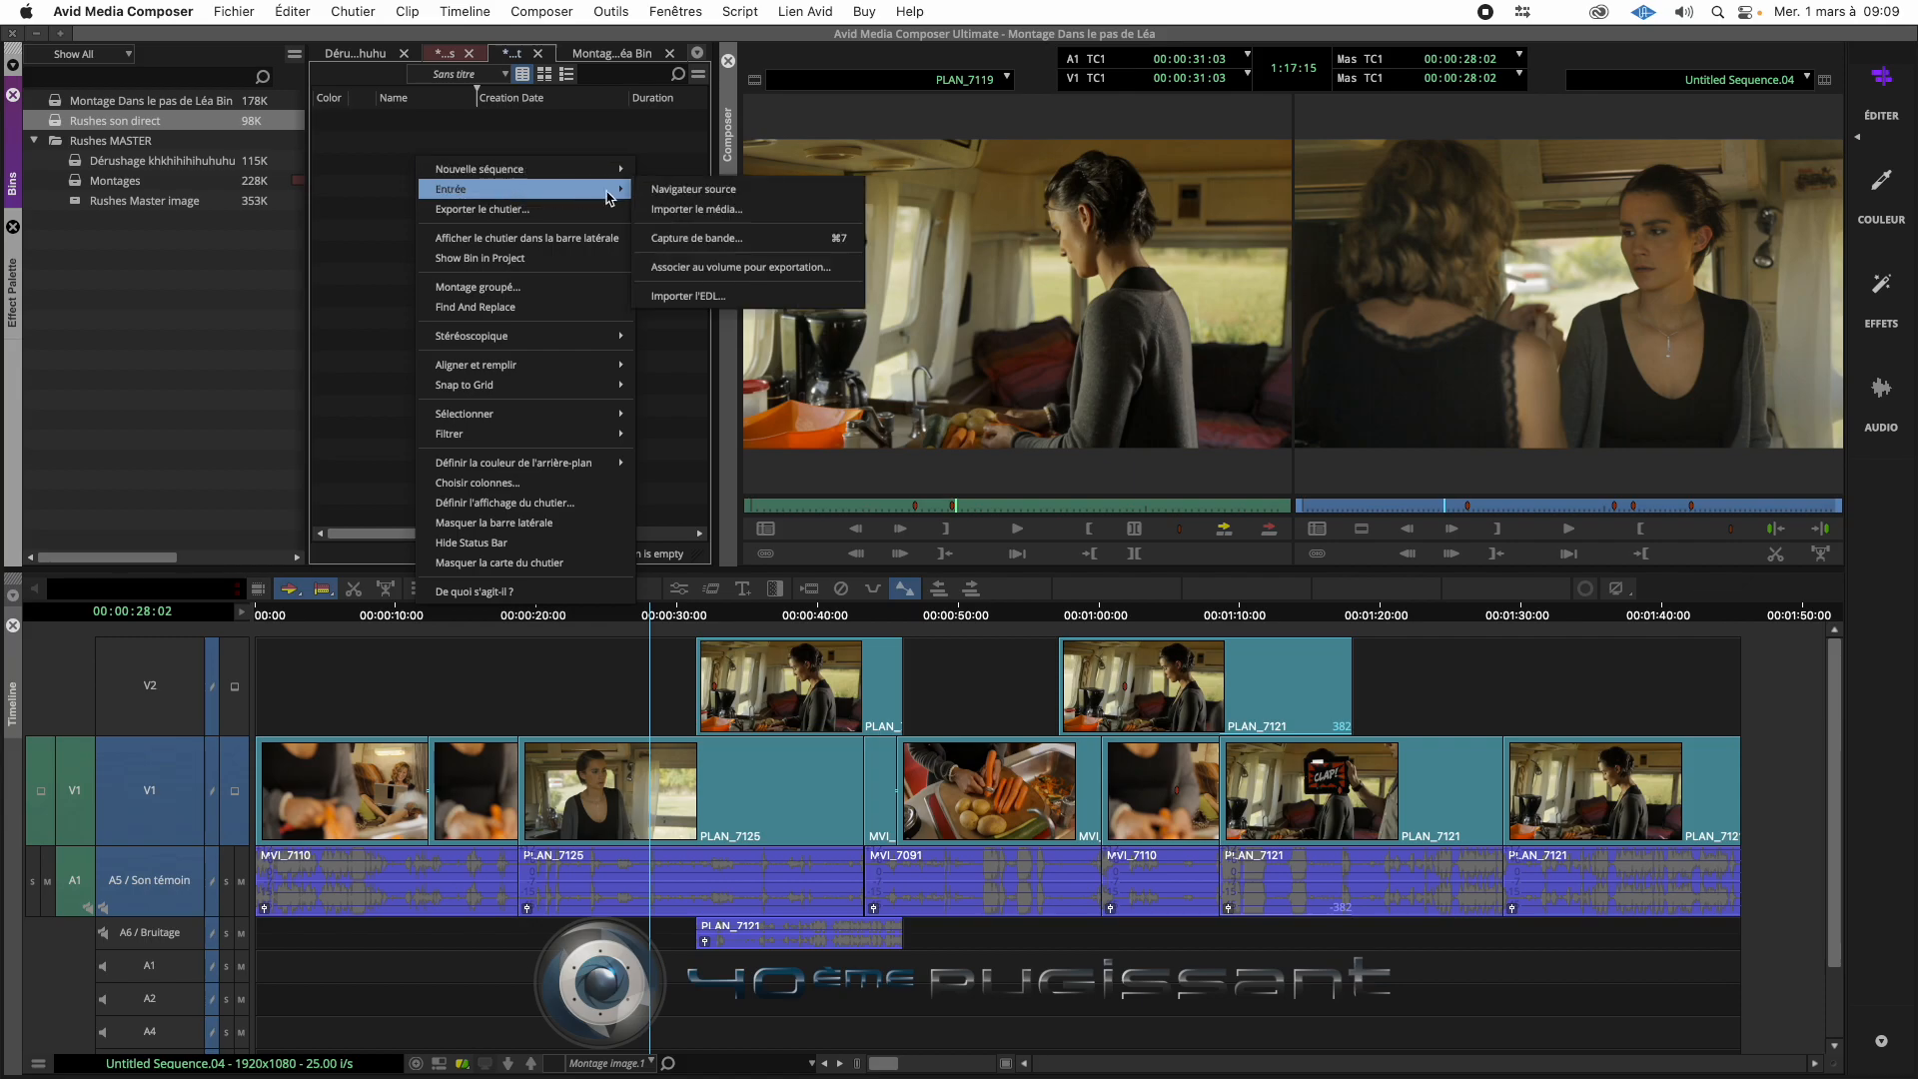
{"action": "left_click", "coordinate": [747, 194]}
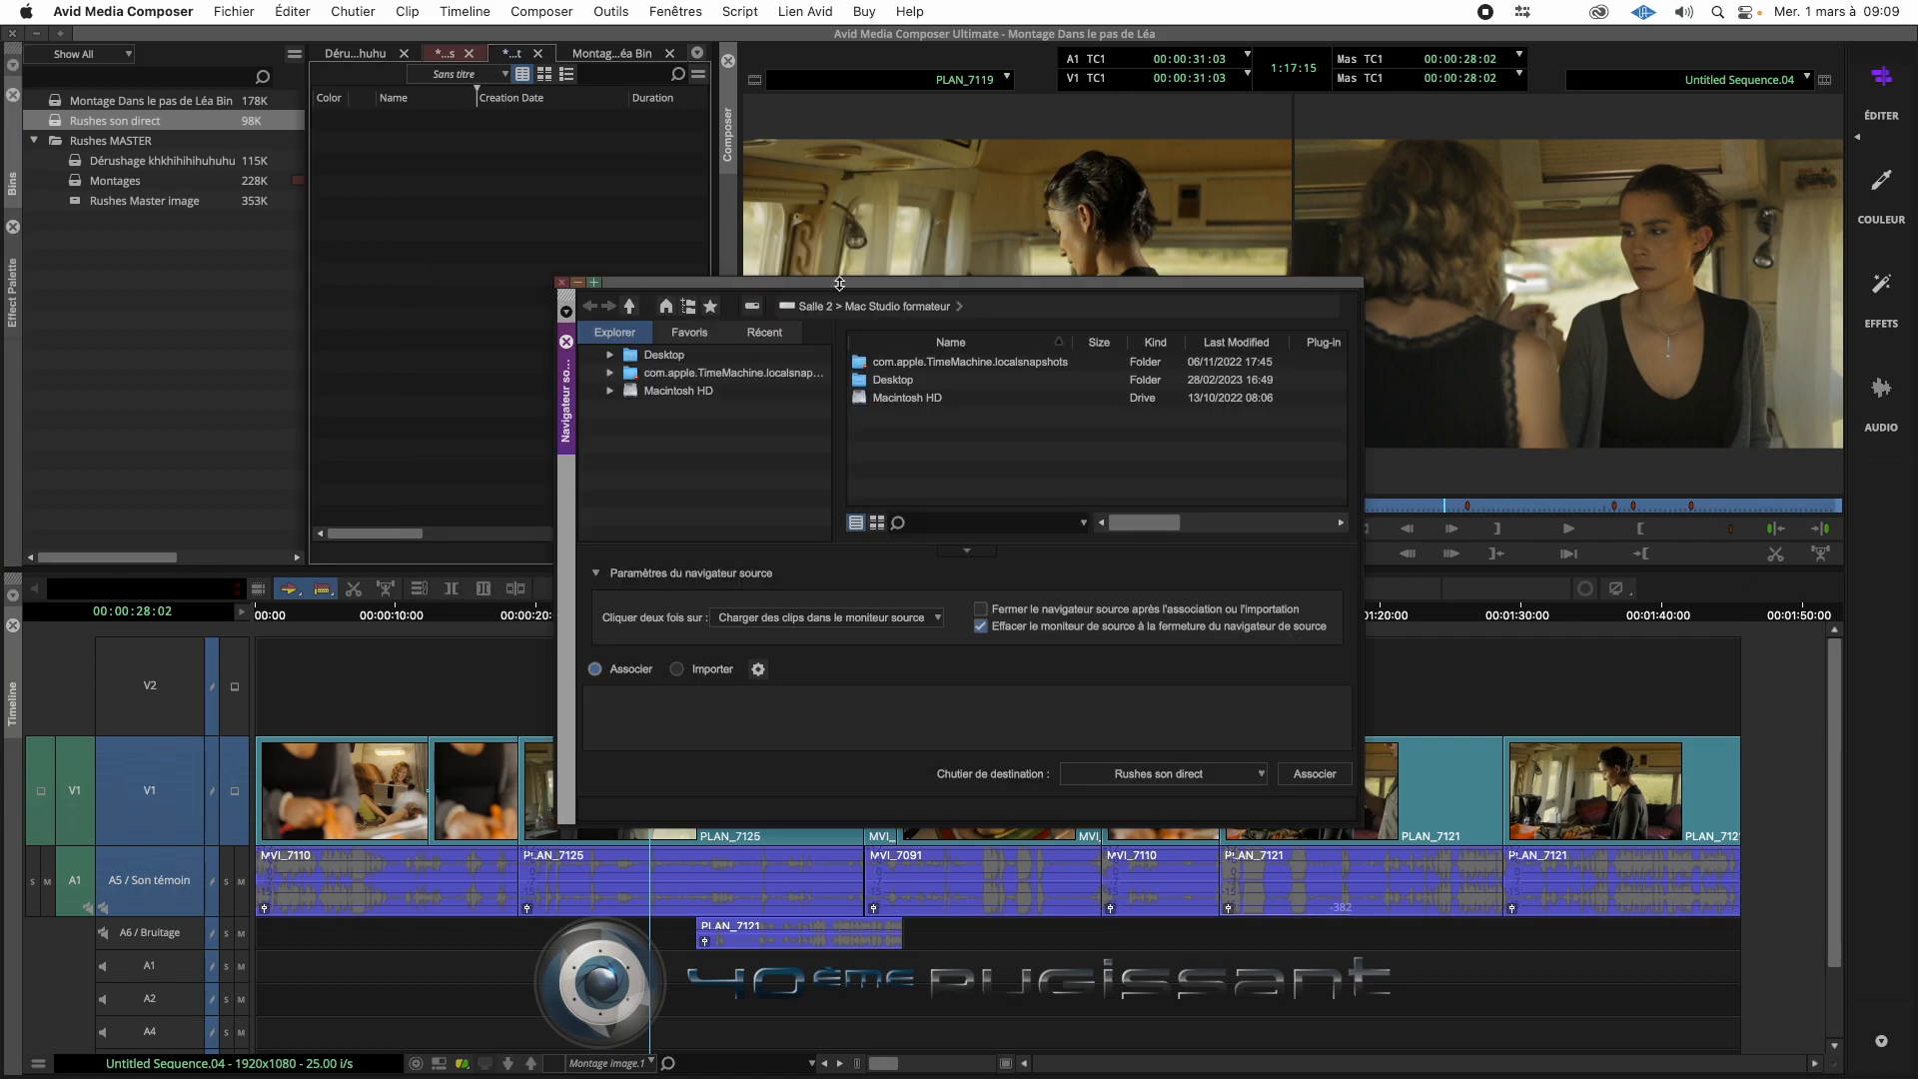
{"action": "double_click", "coordinate": [664, 356]}
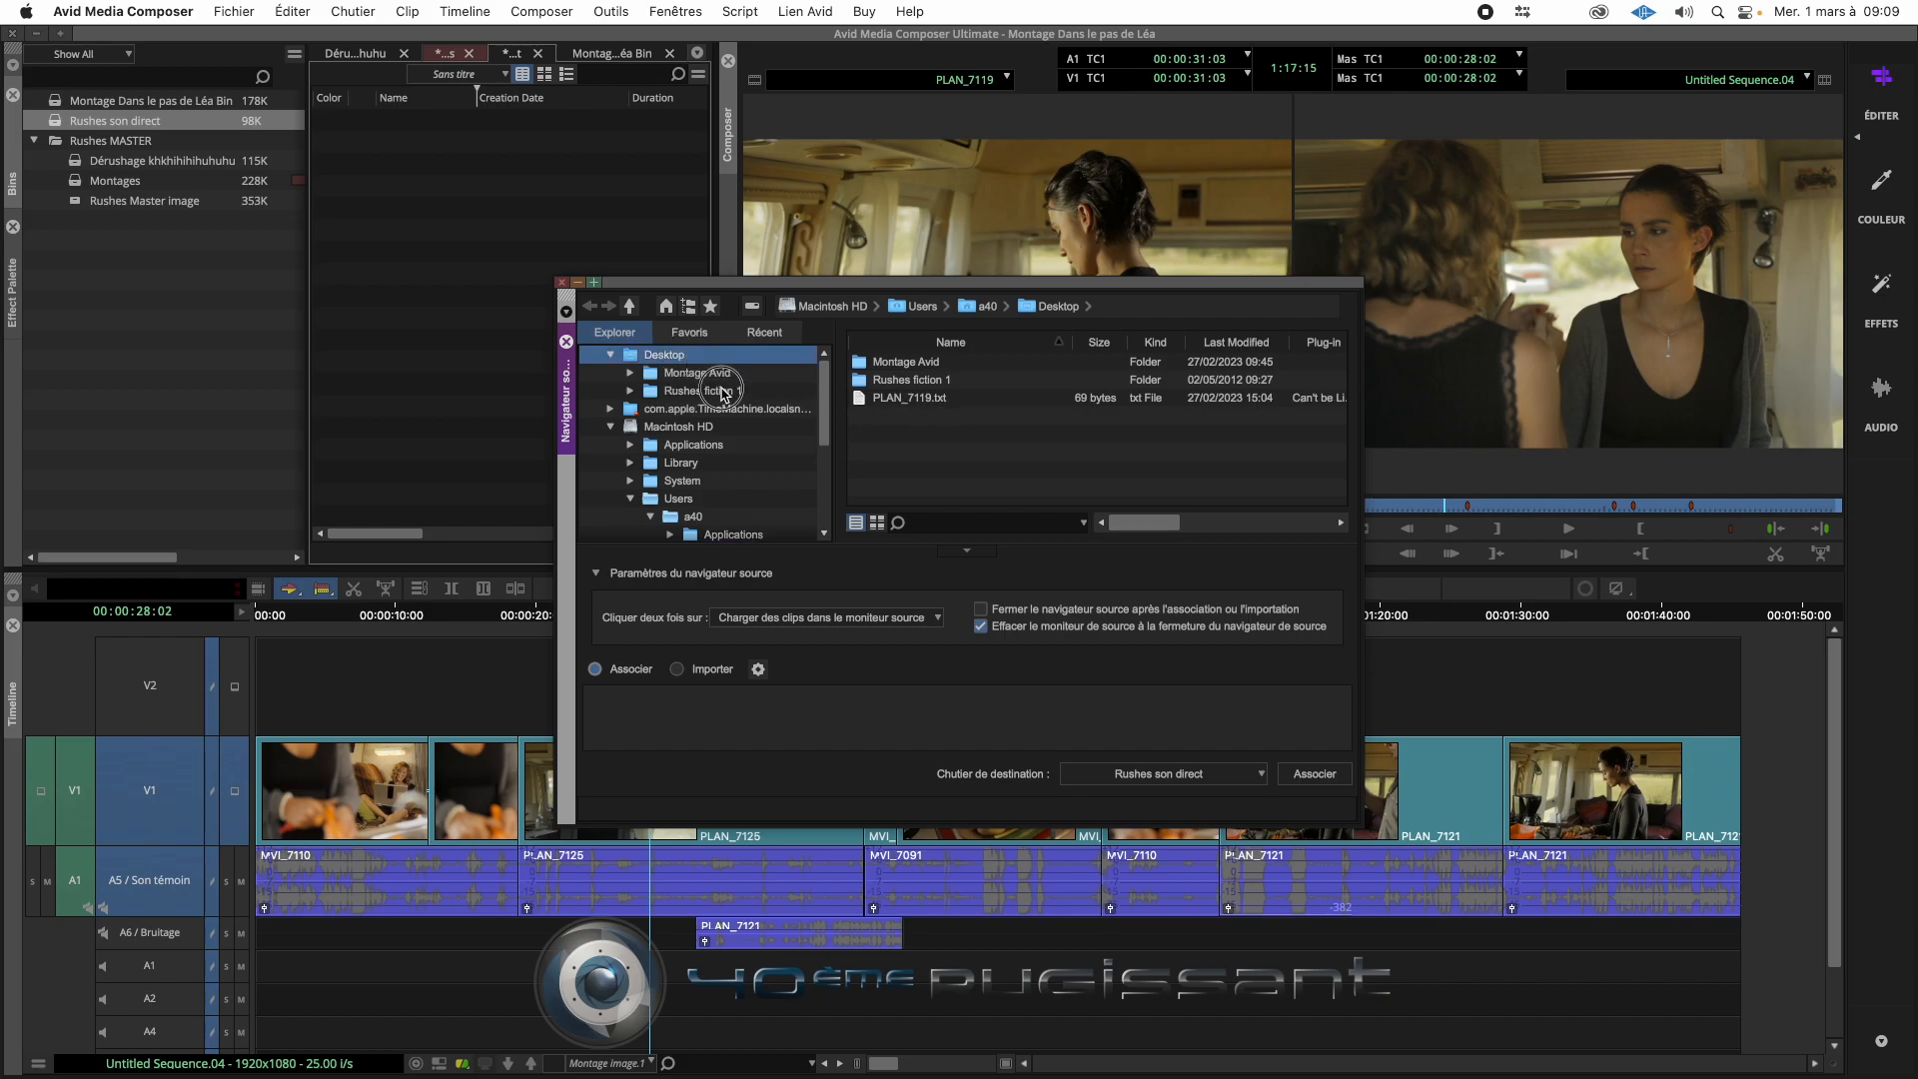
{"action": "scroll", "coordinate": [699, 391], "scroll_direction": "down", "scroll_amount": 2}
{"action": "left_click", "coordinate": [700, 391]}
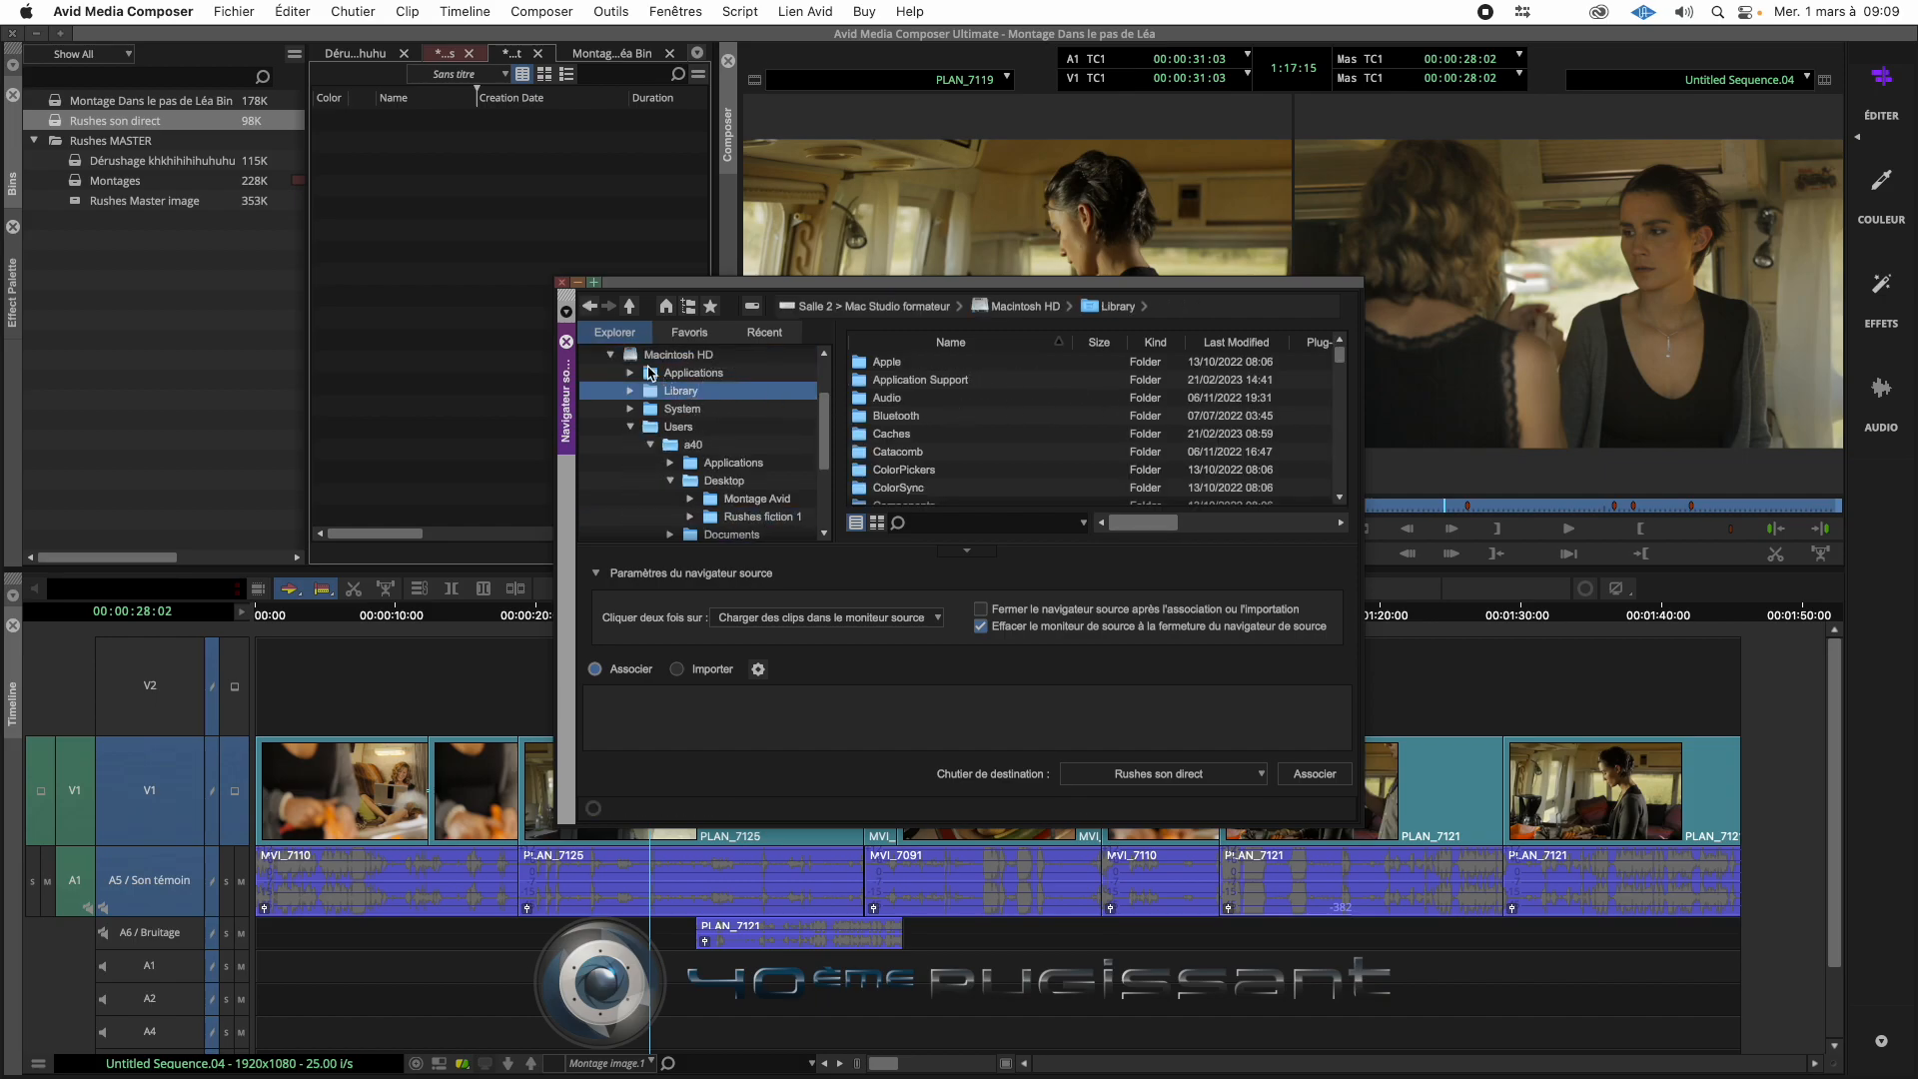
{"action": "left_click", "coordinate": [630, 427]}
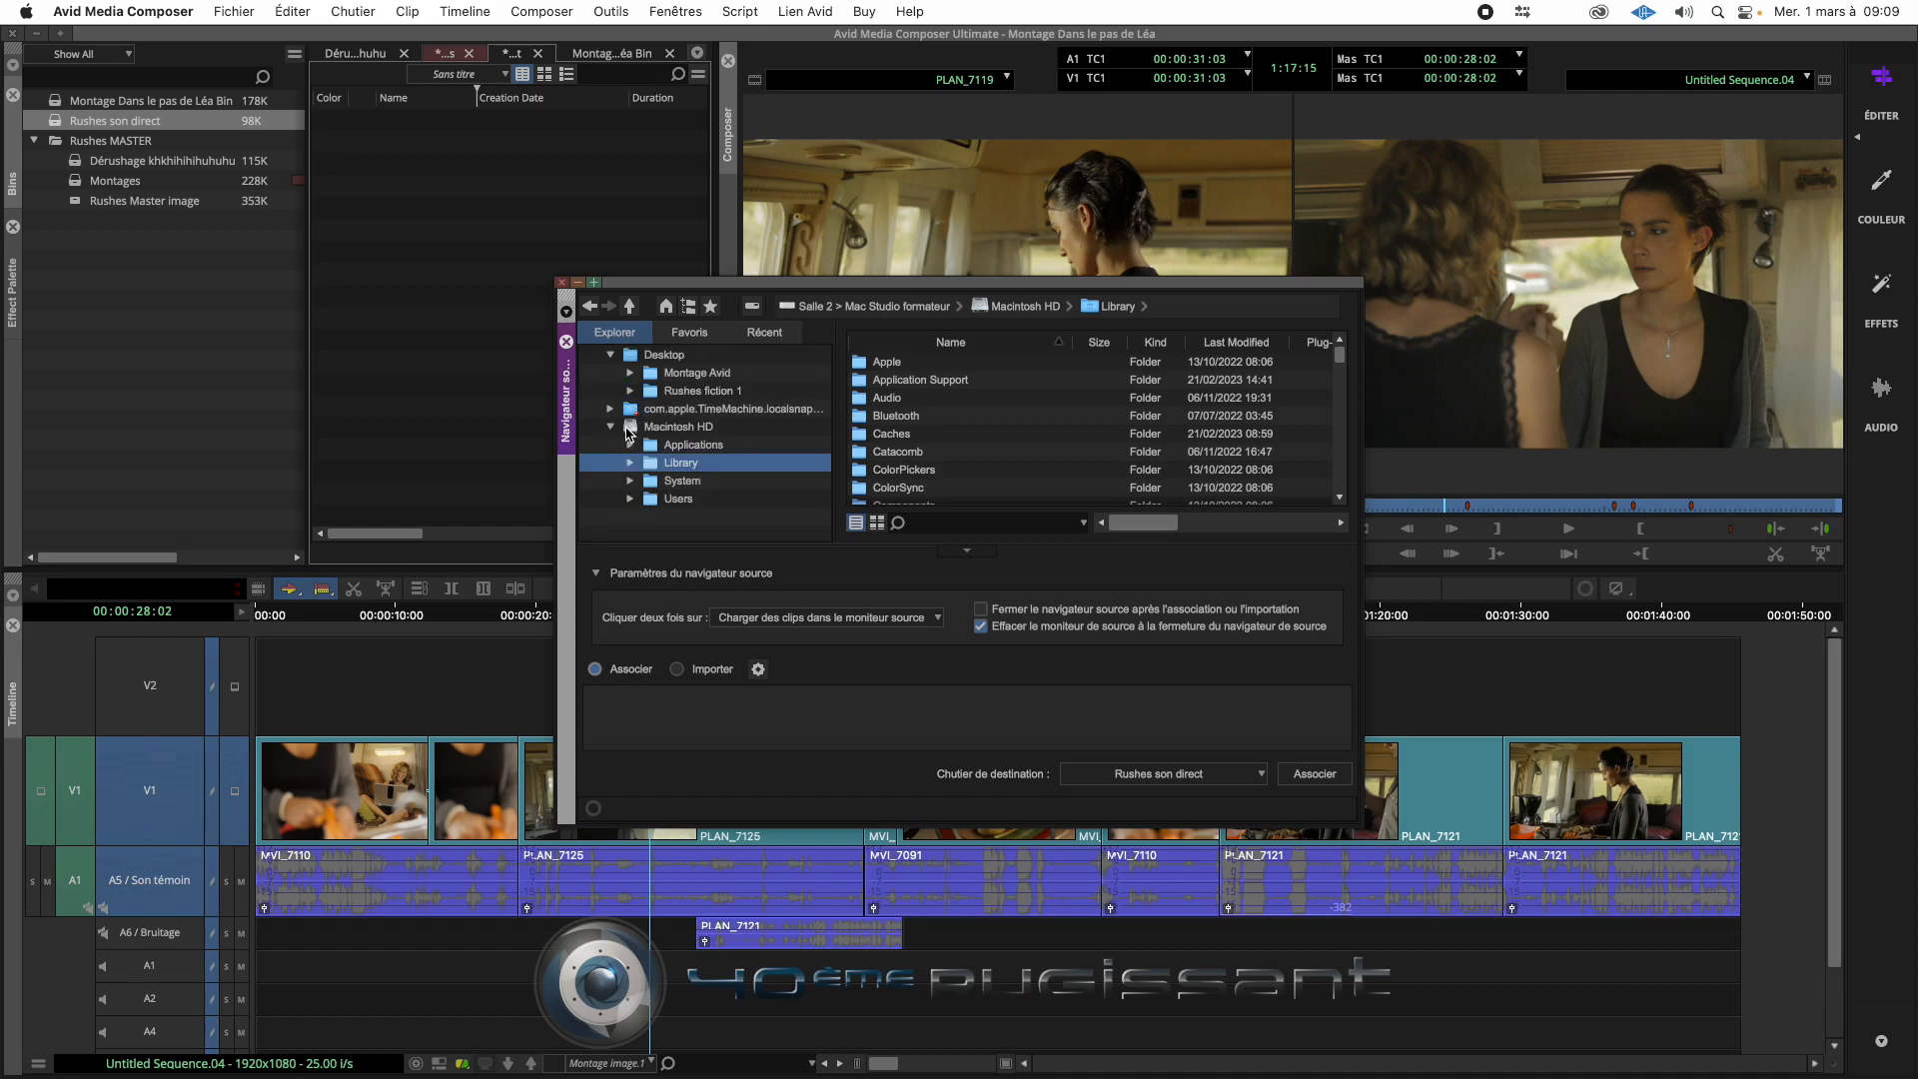
{"action": "left_click", "coordinate": [706, 394]}
{"action": "left_click", "coordinate": [967, 383]}
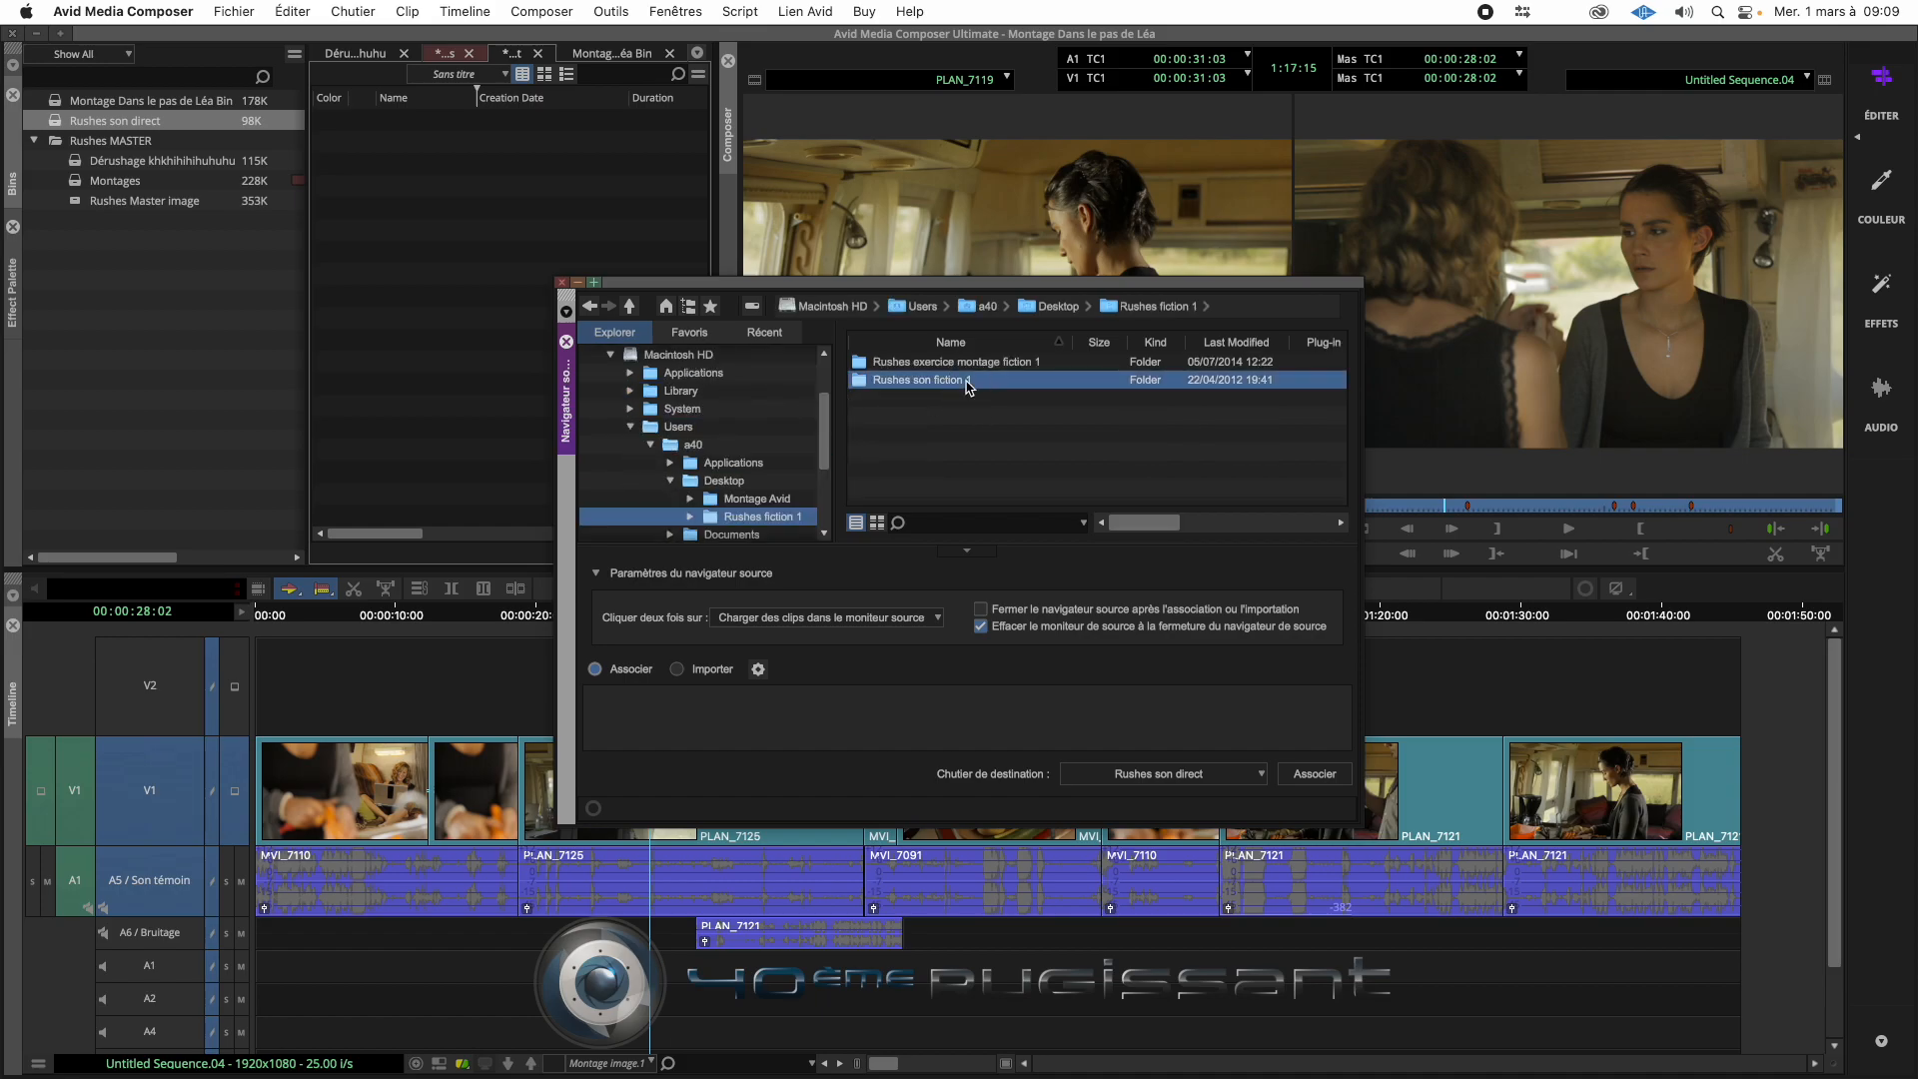
{"action": "double_click", "coordinate": [887, 388]}
- Link all WAV files to the Rushes son direct bin, accept the start timecode option for all files, and close the source browser
{"action": "left_click", "coordinate": [898, 364]}
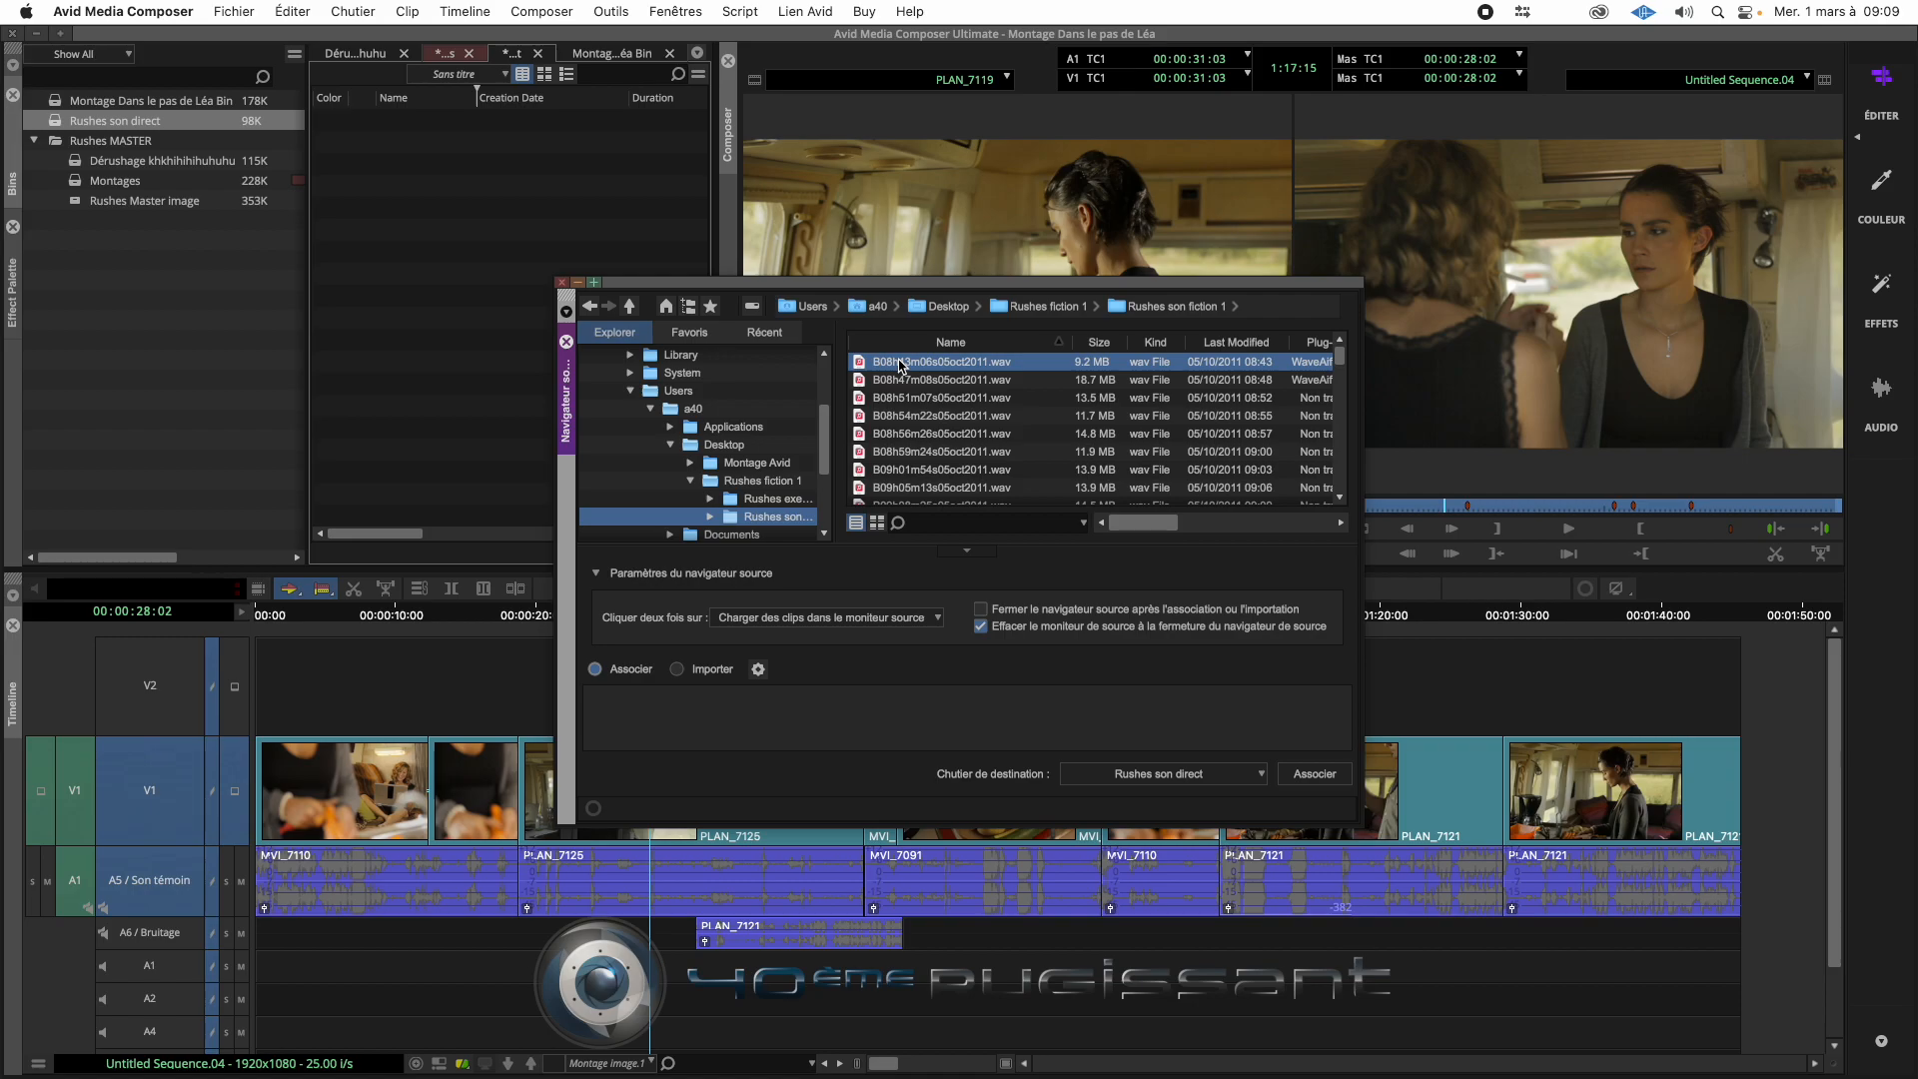
{"action": "key", "text": "super+a"}
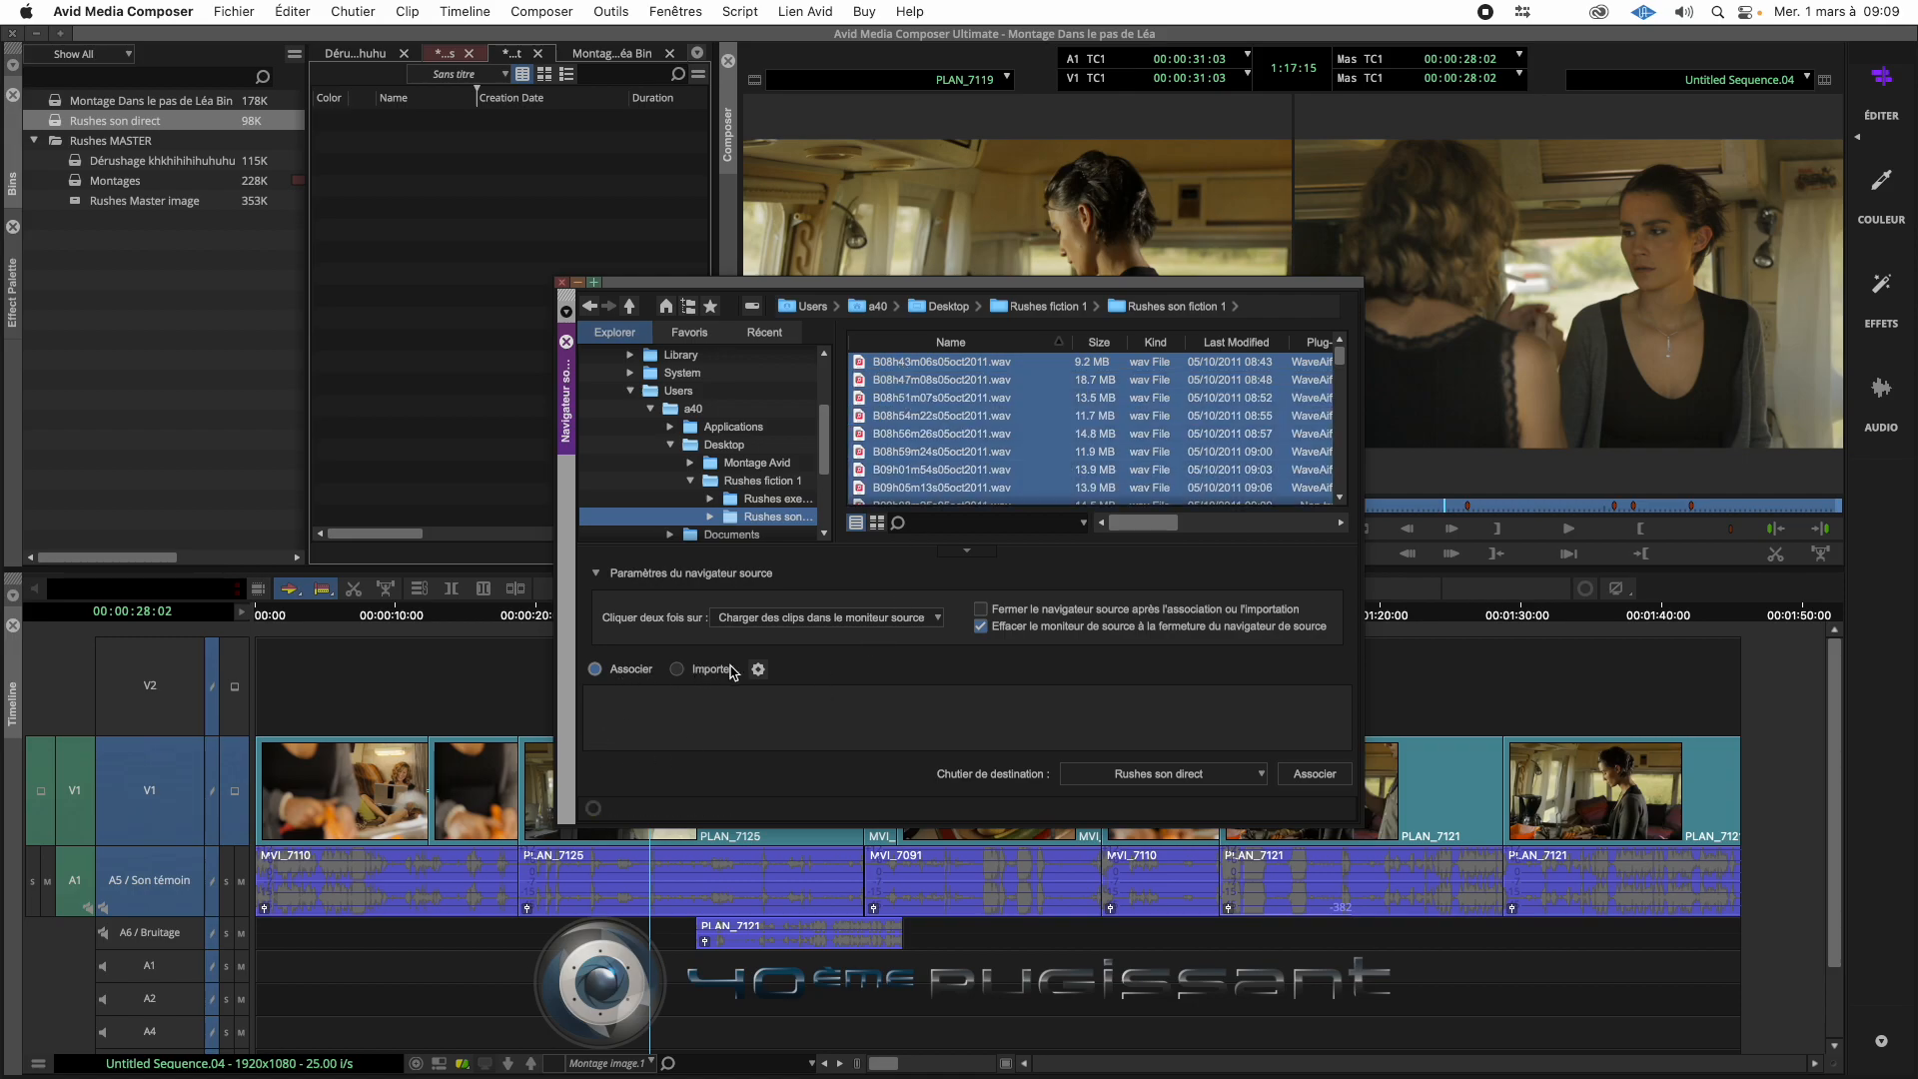
{"action": "left_click", "coordinate": [1177, 773]}
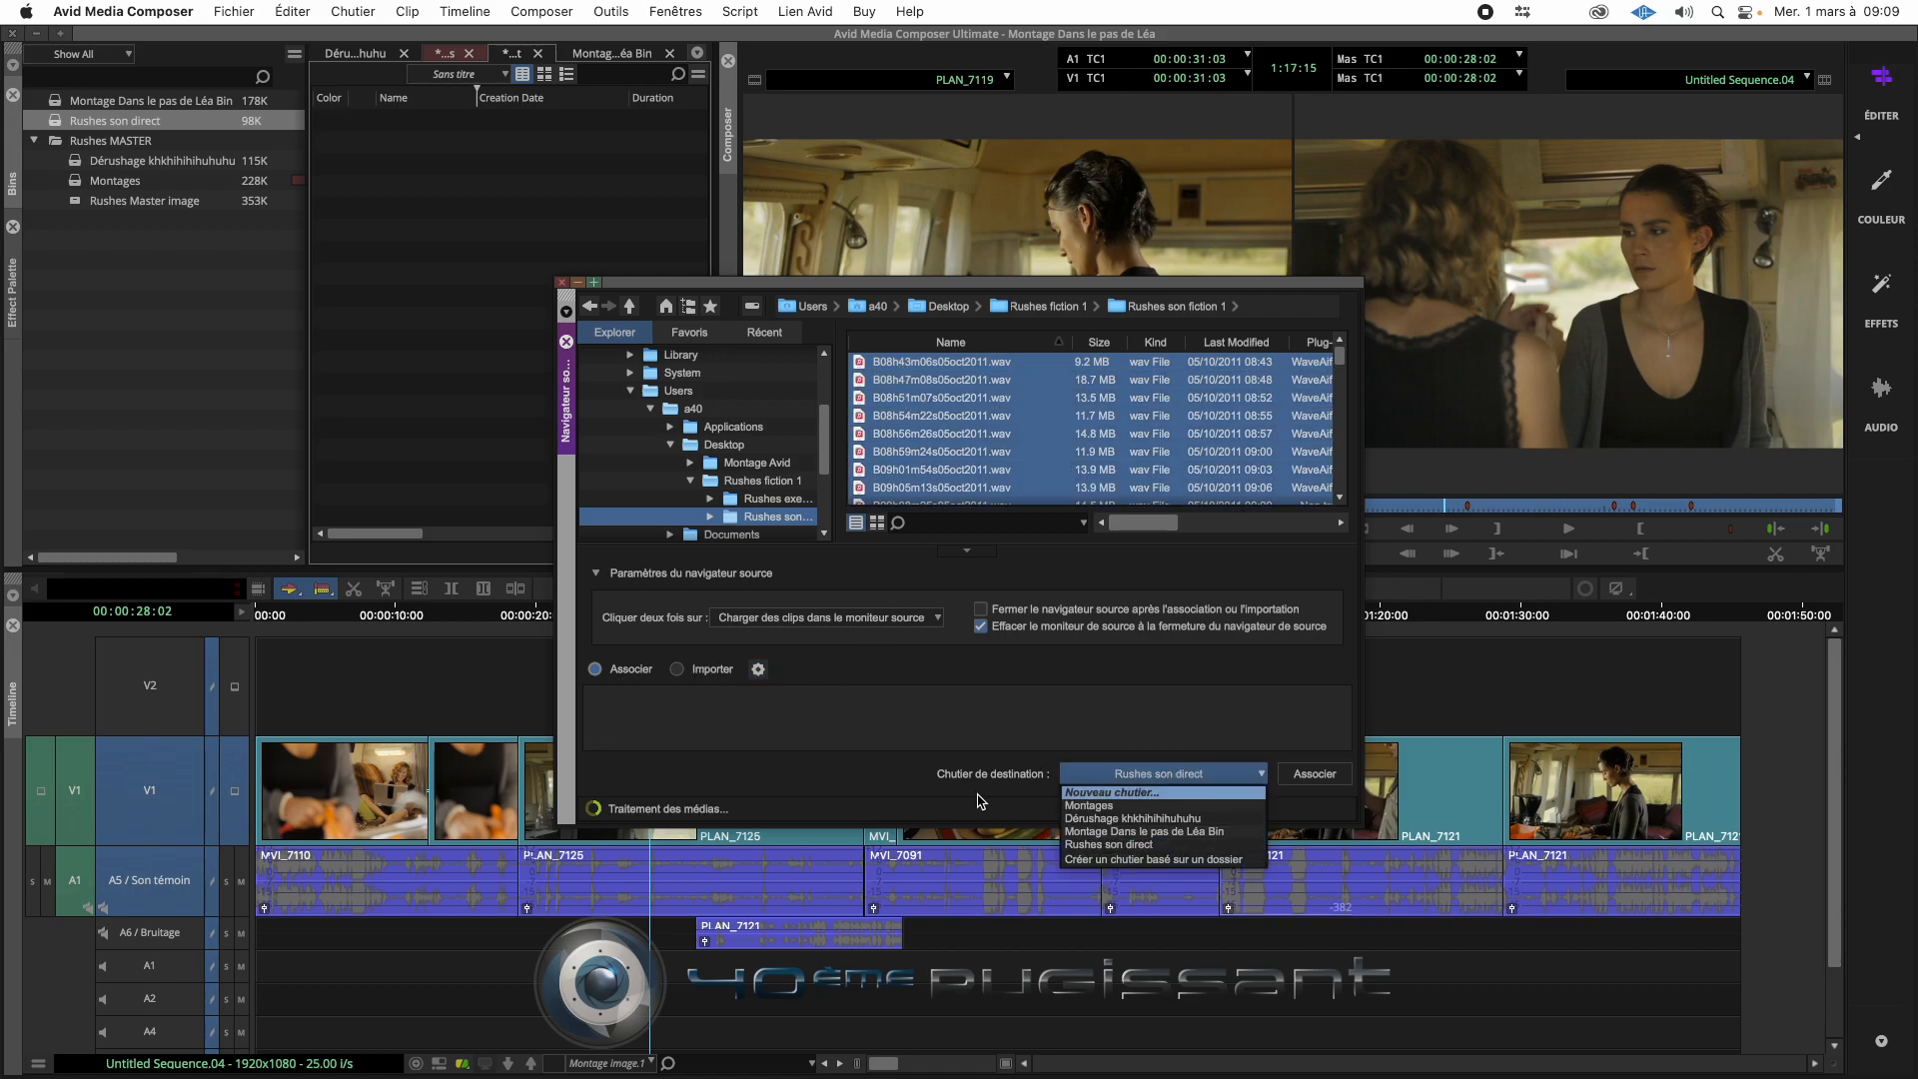
{"action": "left_click", "coordinate": [1178, 845]}
{"action": "left_click", "coordinate": [1334, 784]}
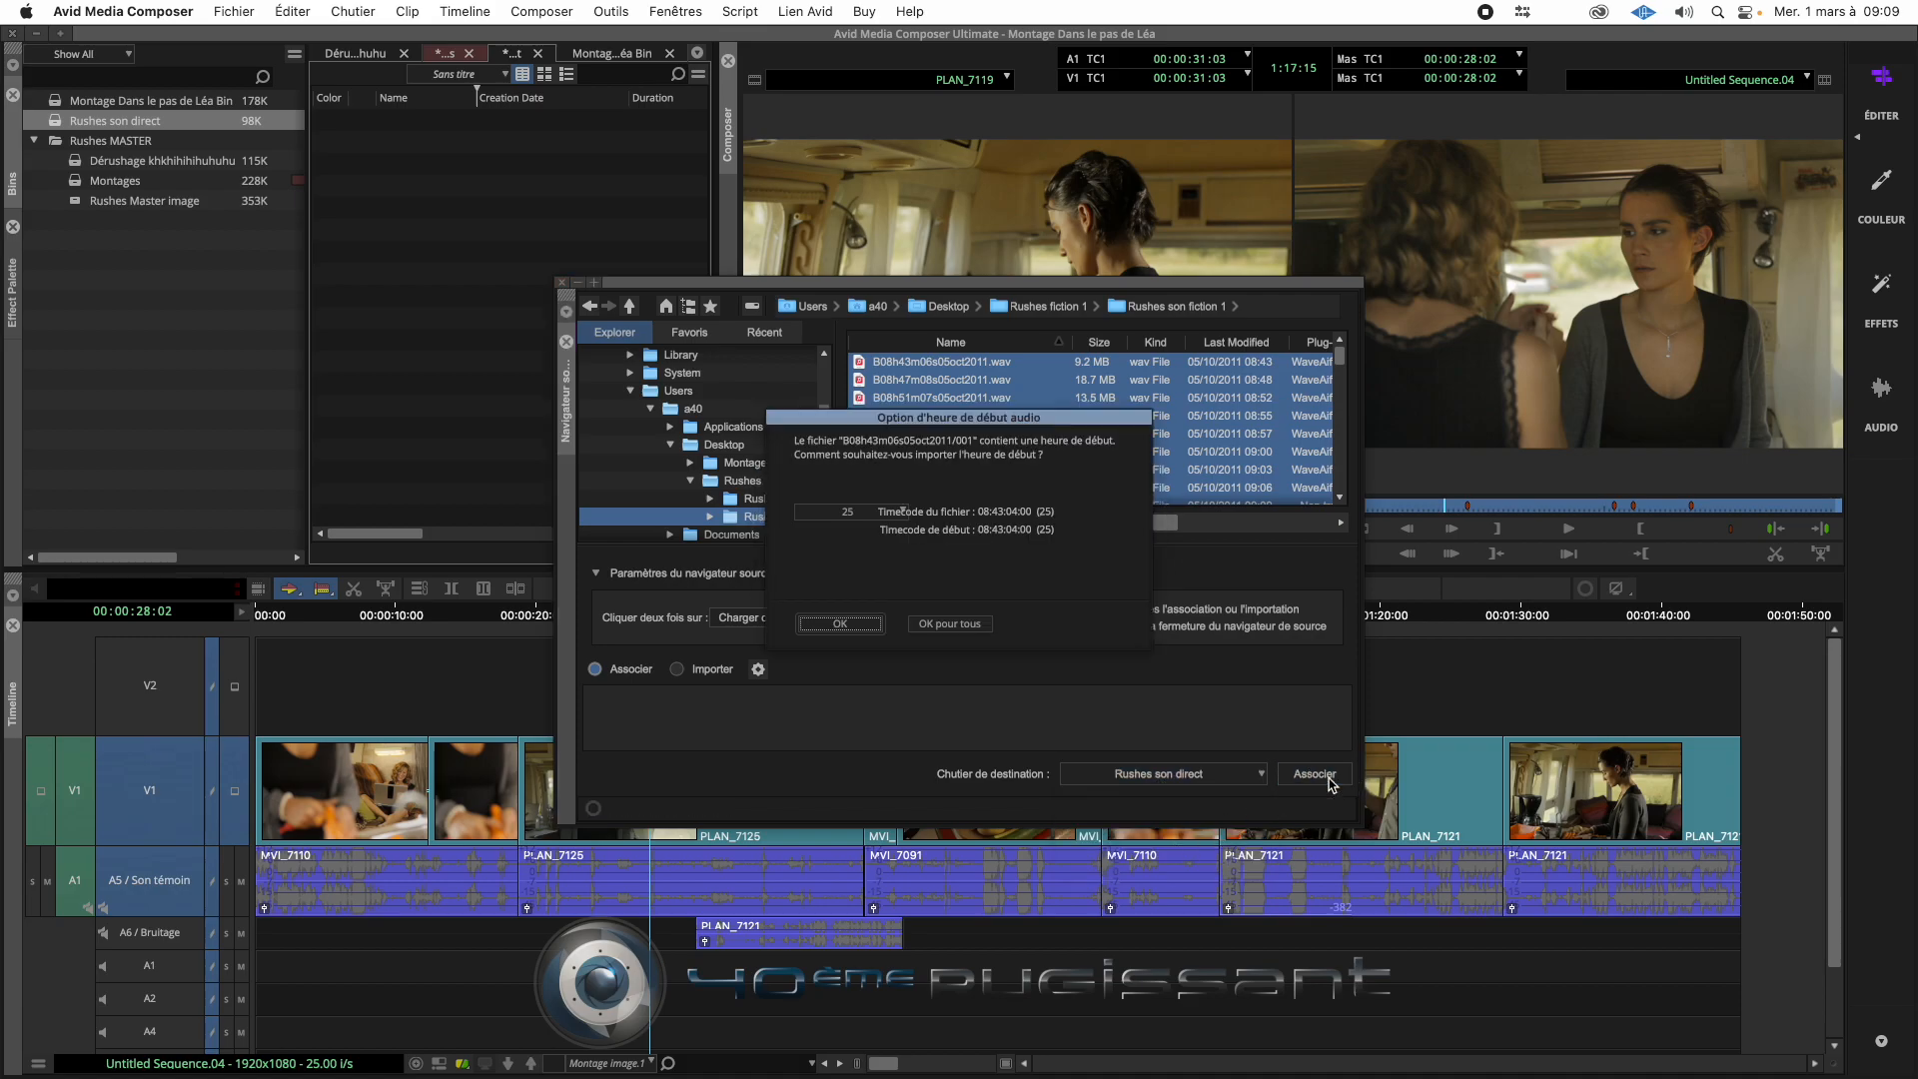
{"action": "left_click", "coordinate": [965, 631]}
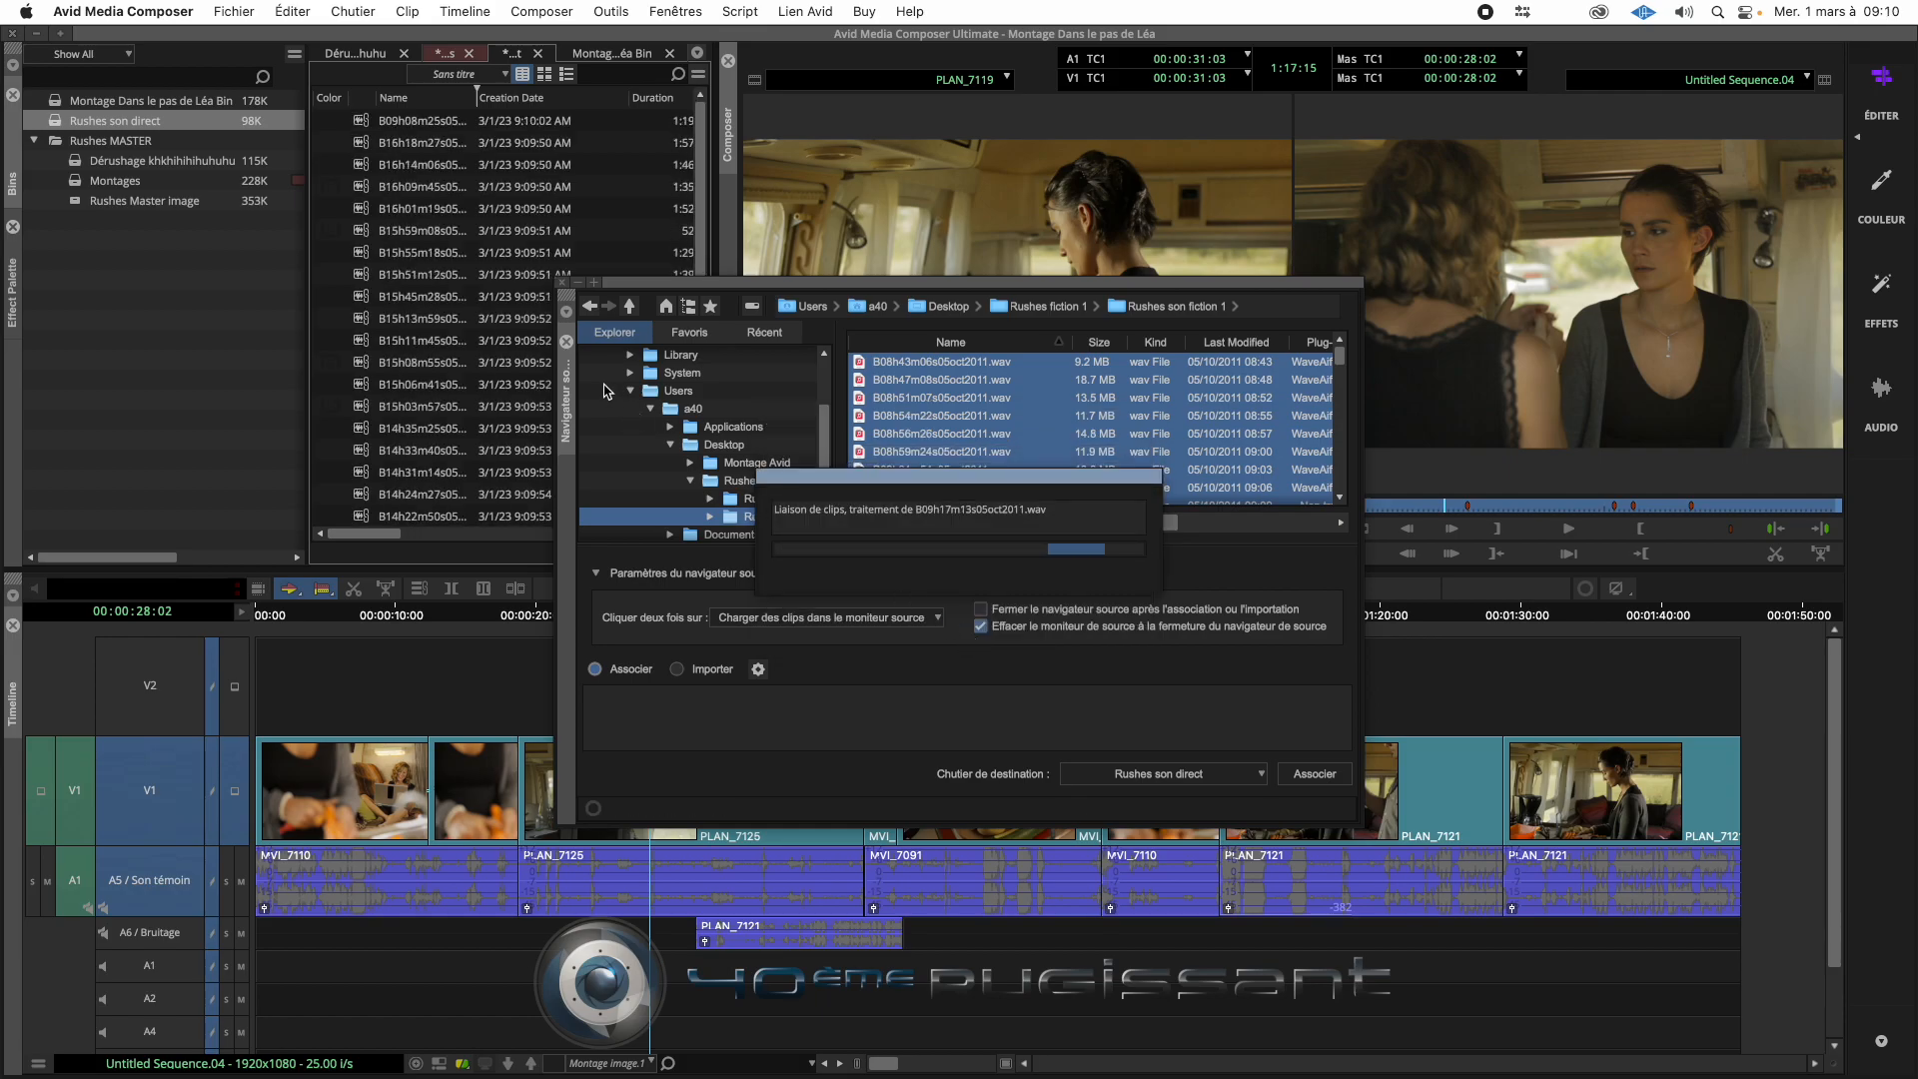
{"action": "left_click", "coordinate": [562, 283]}
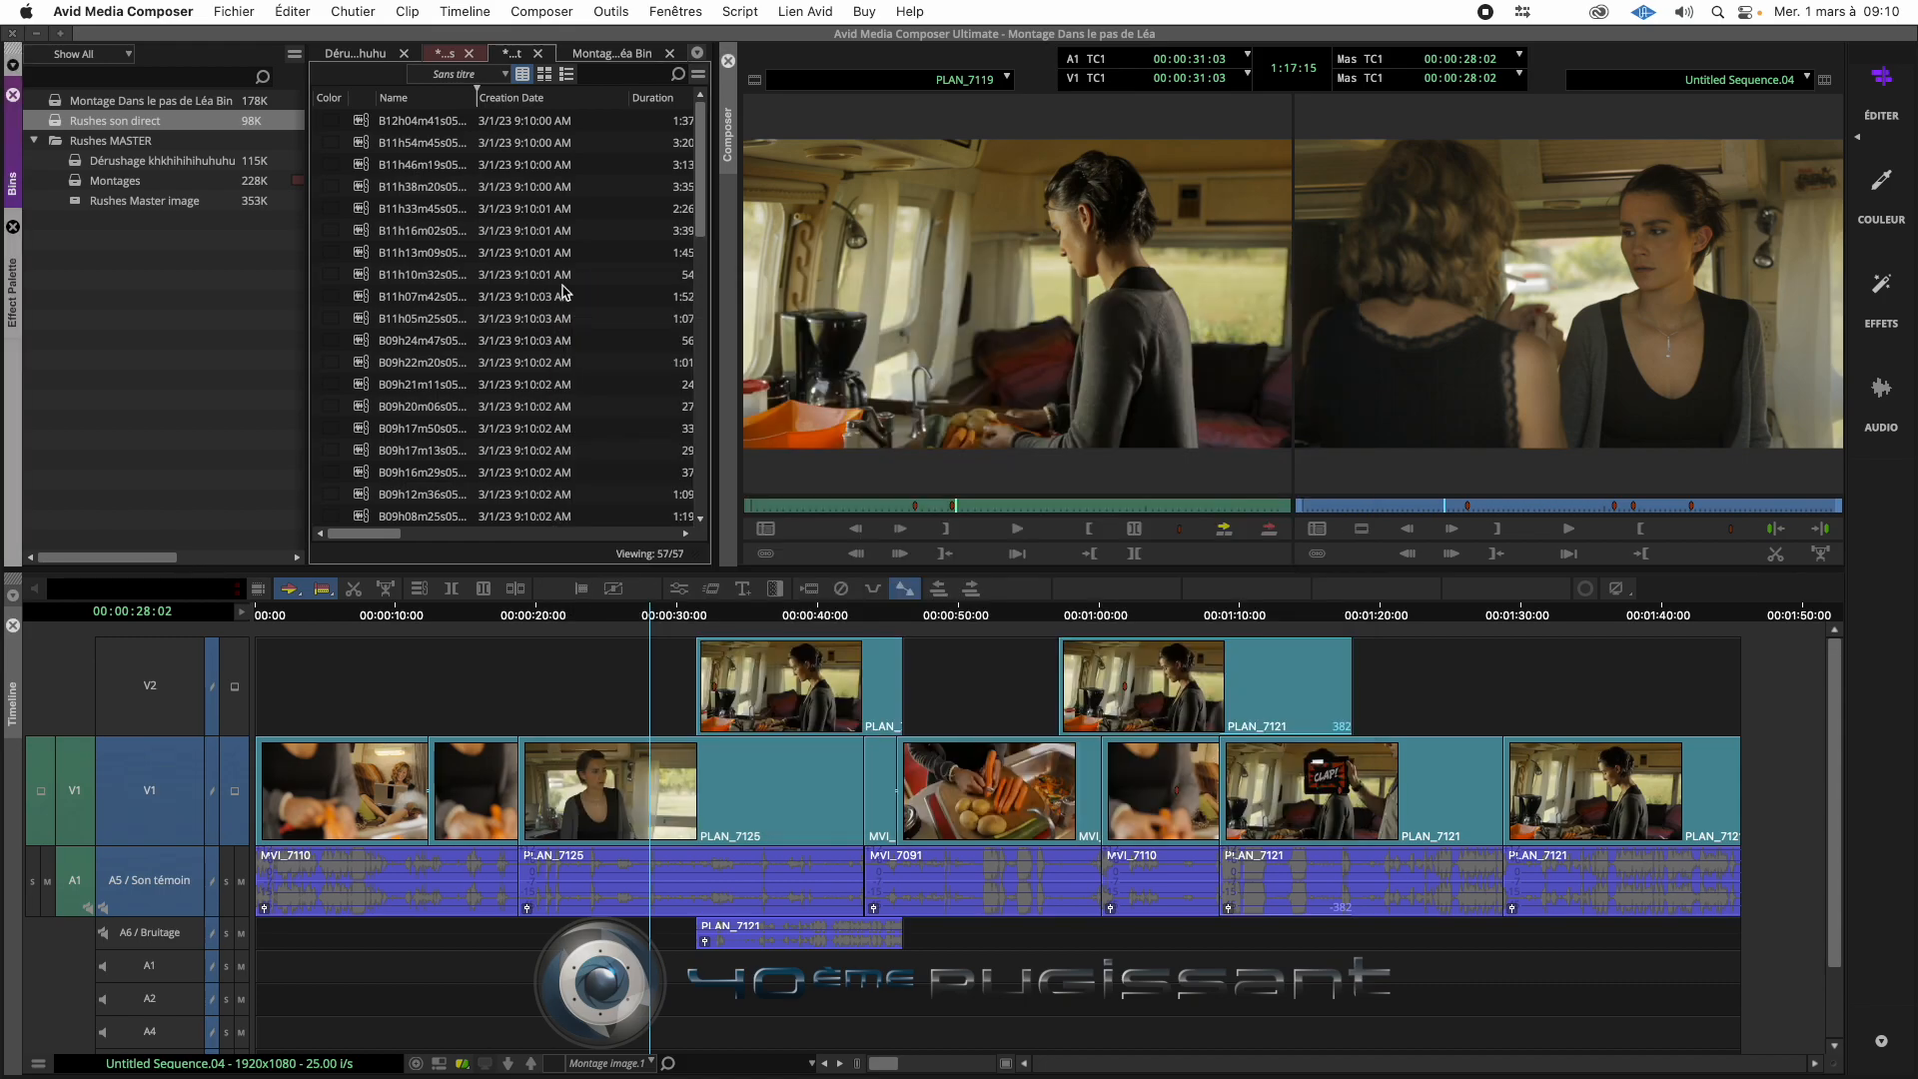
- Load the linked clip B11h13m09s05oct2011 into the source monitor to check it
{"action": "left_click", "coordinate": [368, 255]}
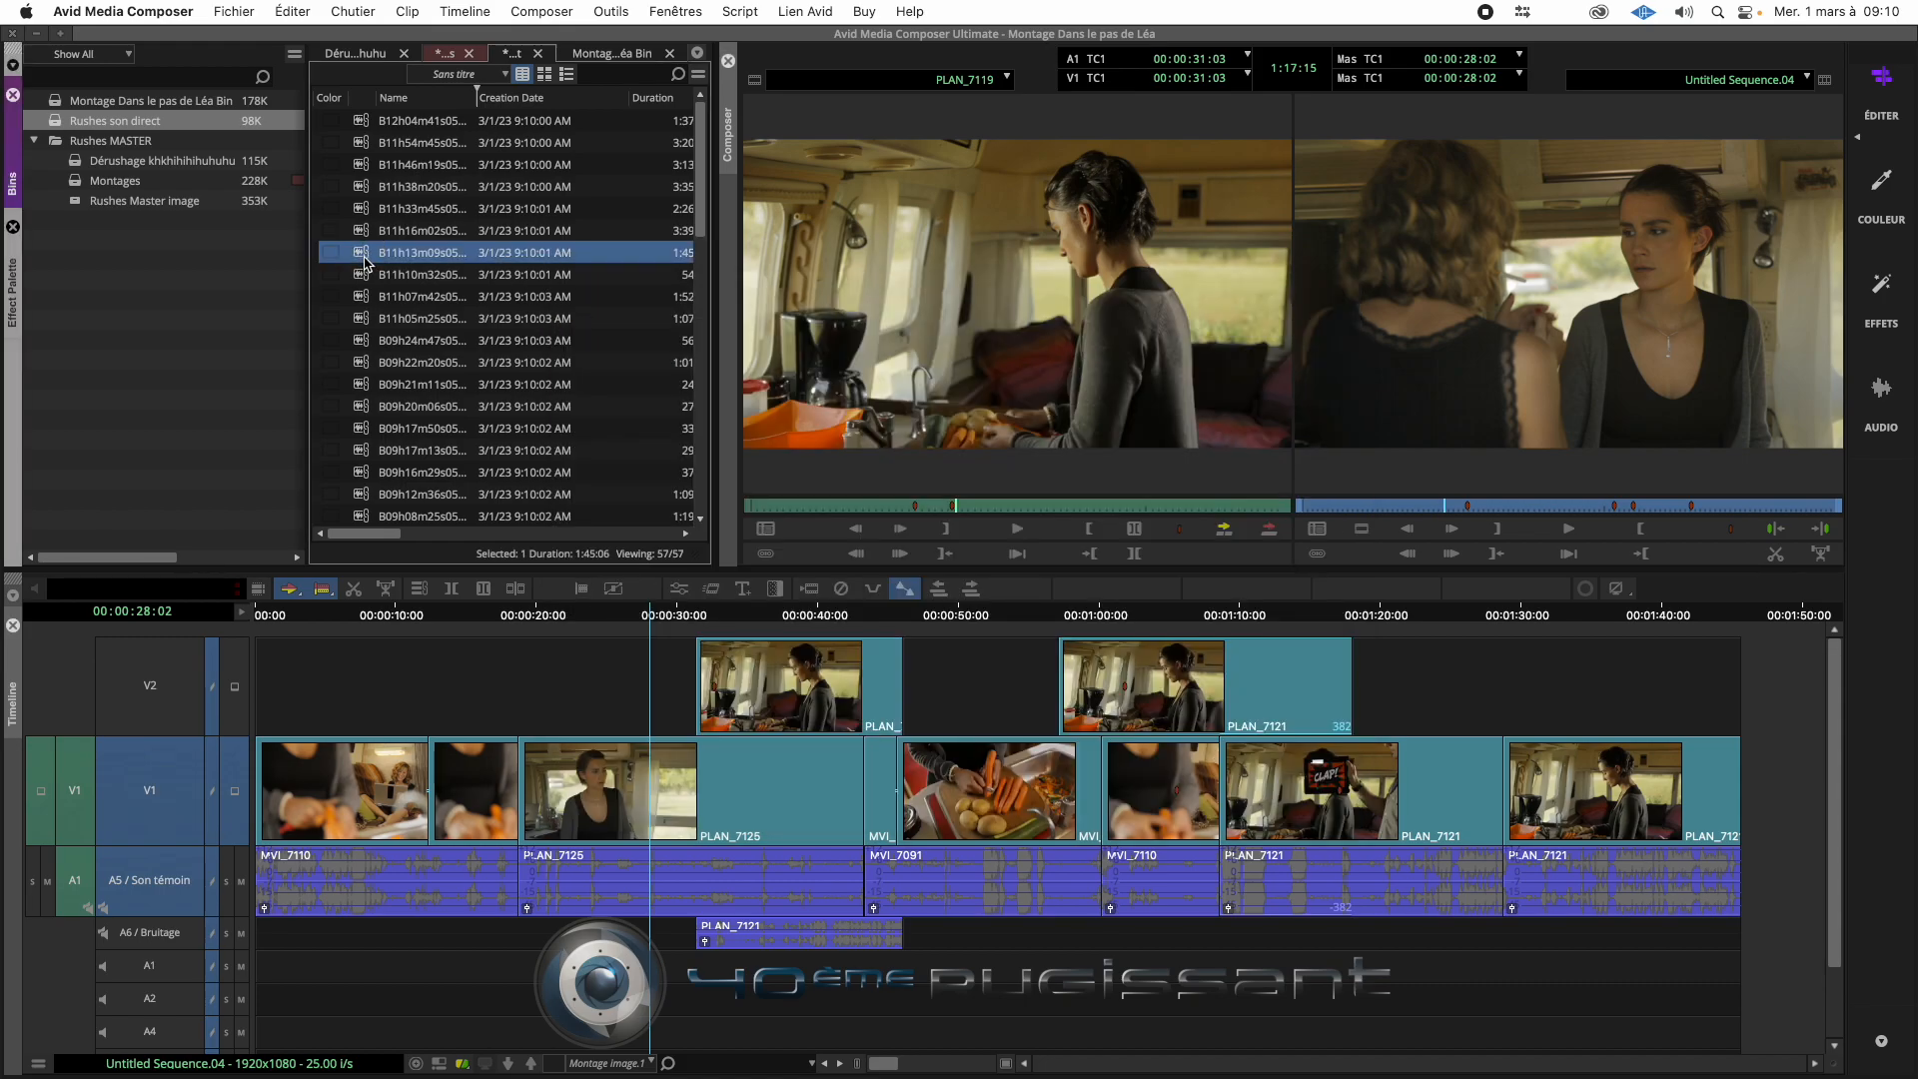
{"action": "double_click", "coordinate": [365, 256]}
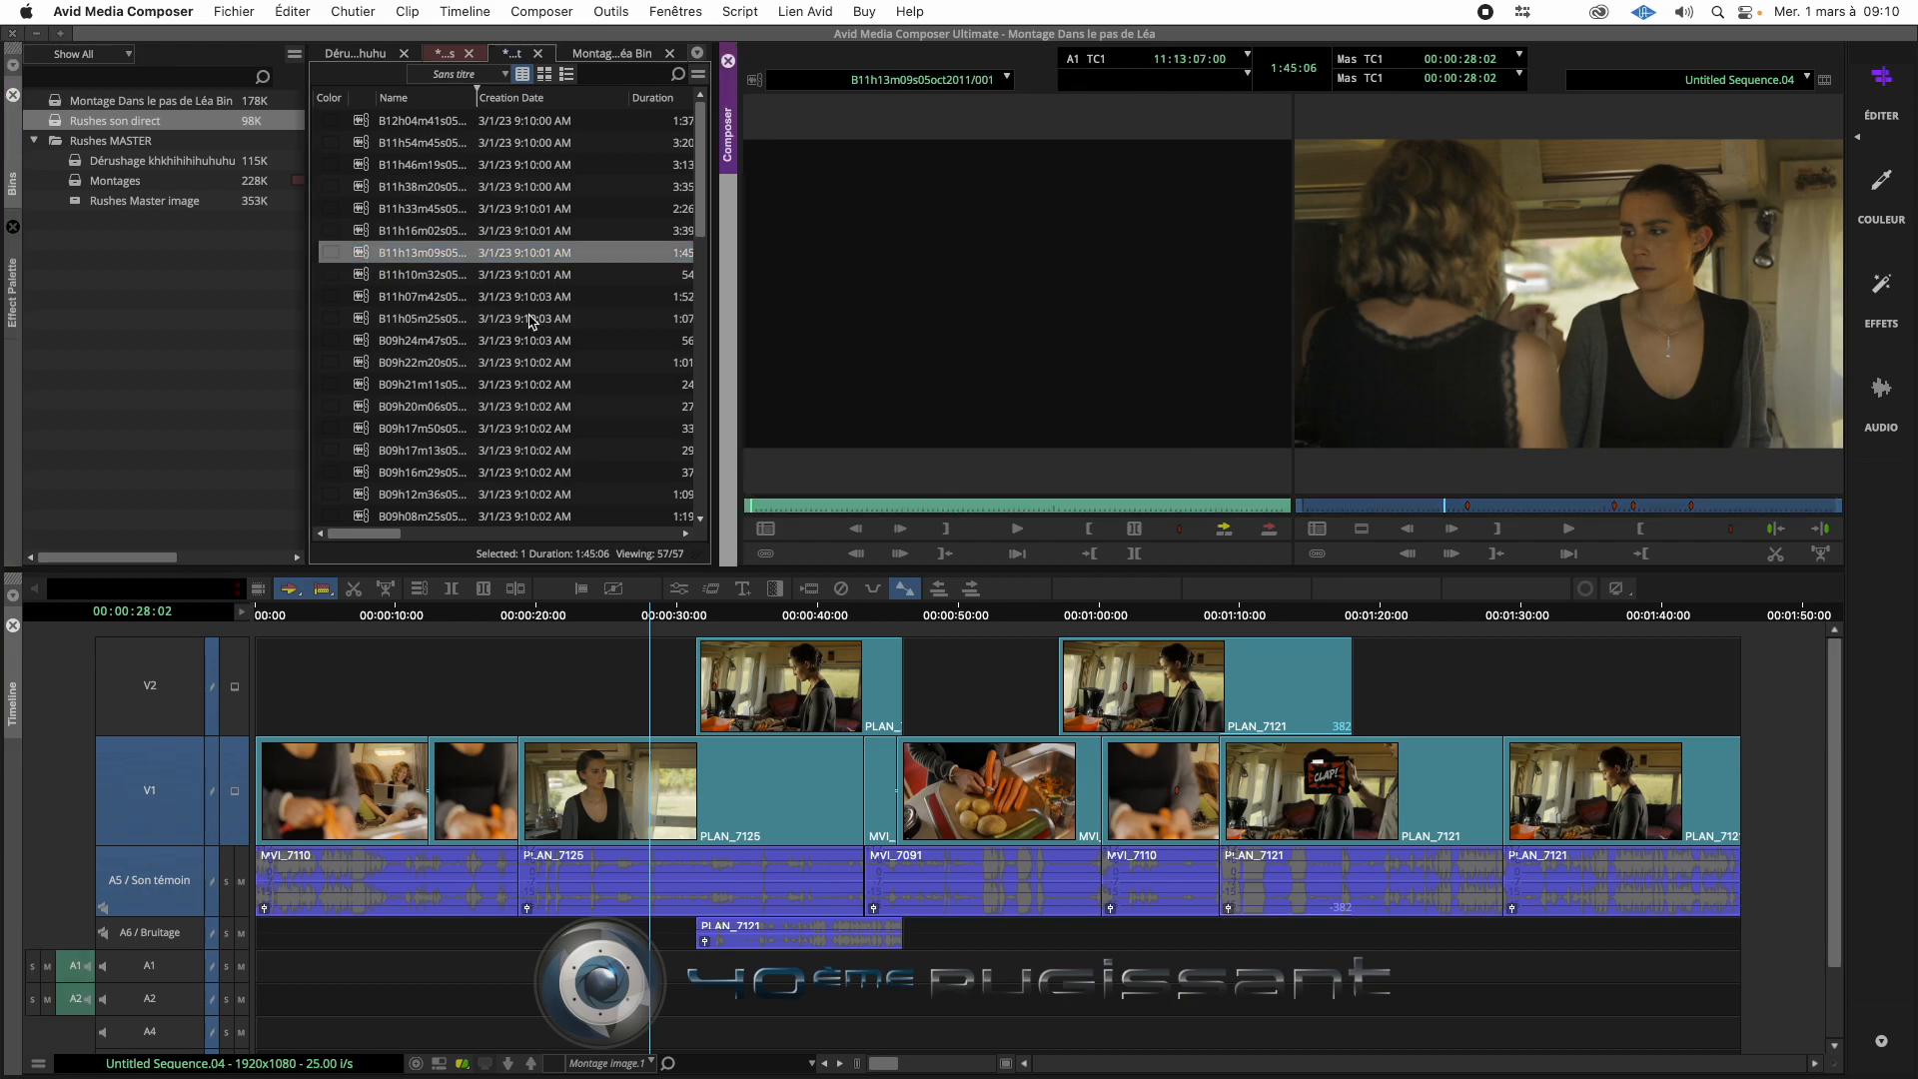
{"action": "left_click", "coordinate": [367, 278]}
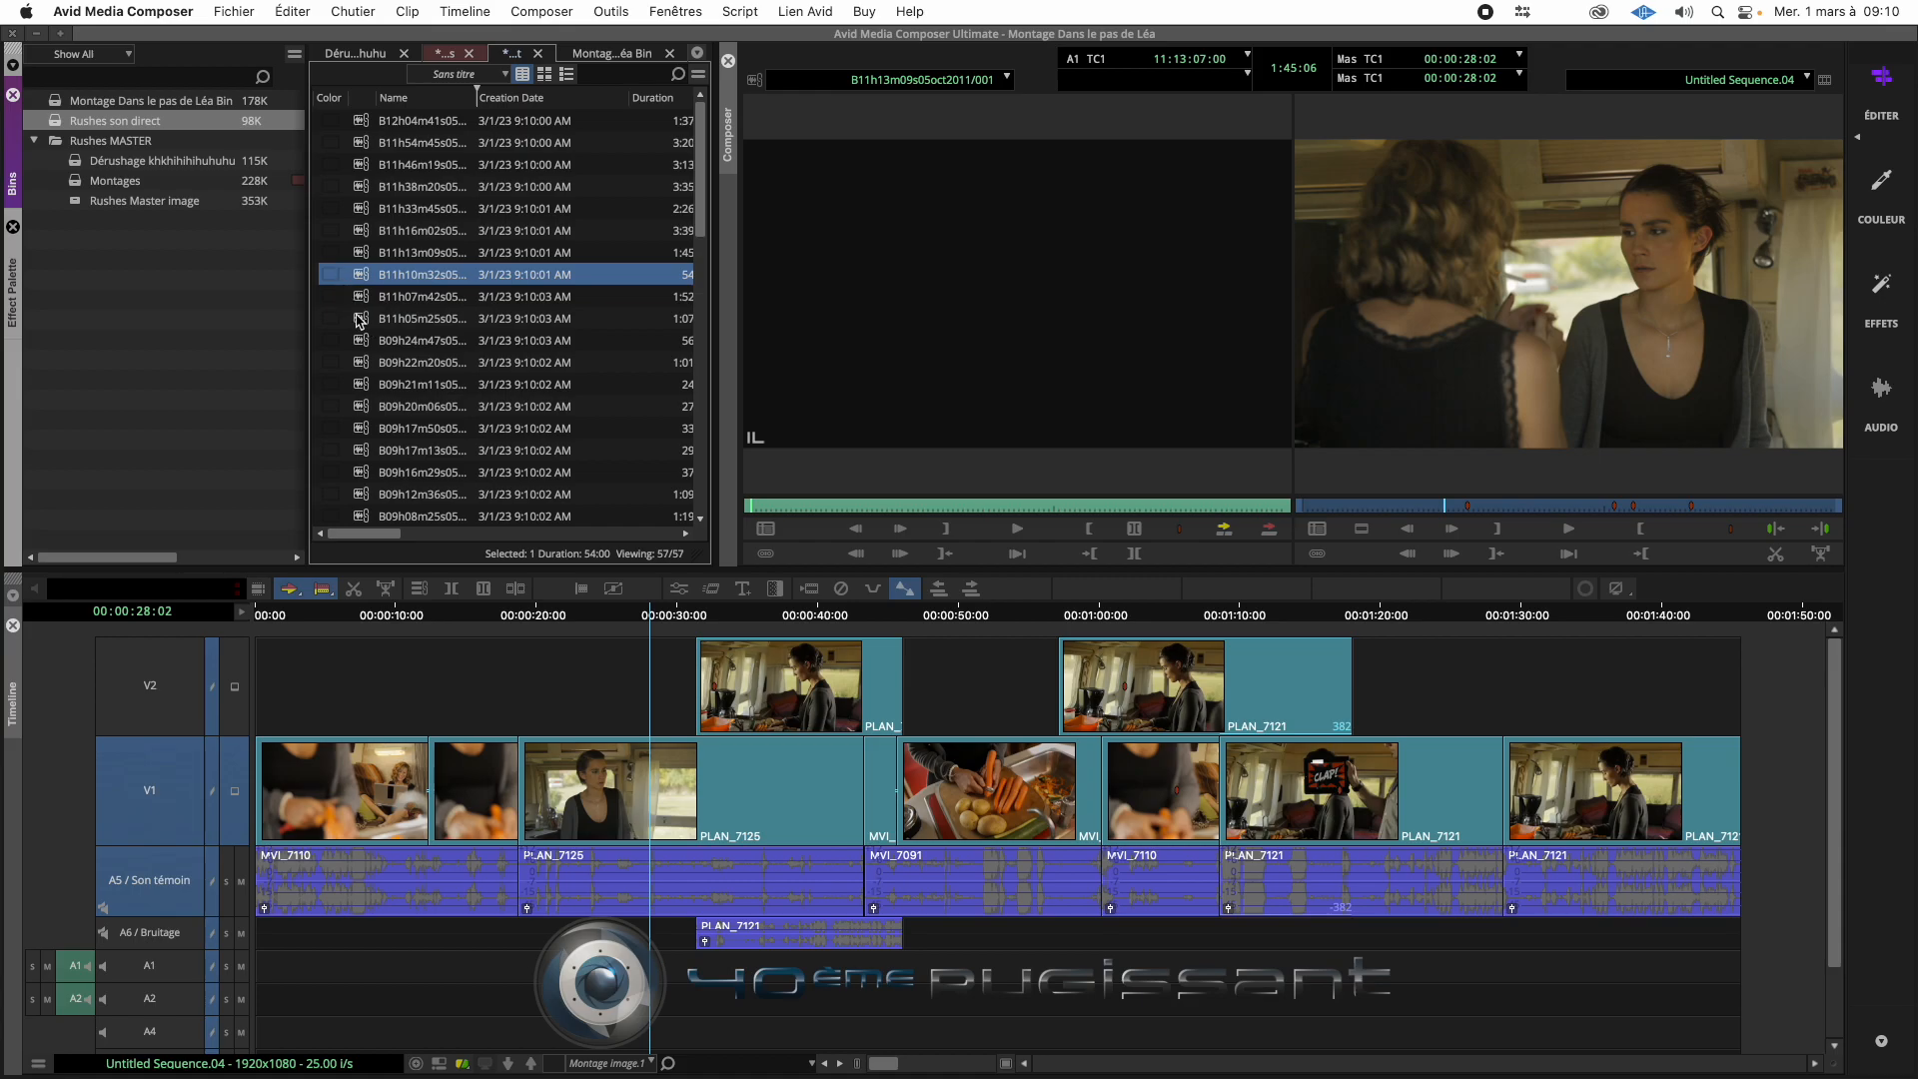
- Select all linked clips and set up a Transcodage operation with Macintosh HD as the destination drive
{"action": "left_click", "coordinate": [358, 318]}
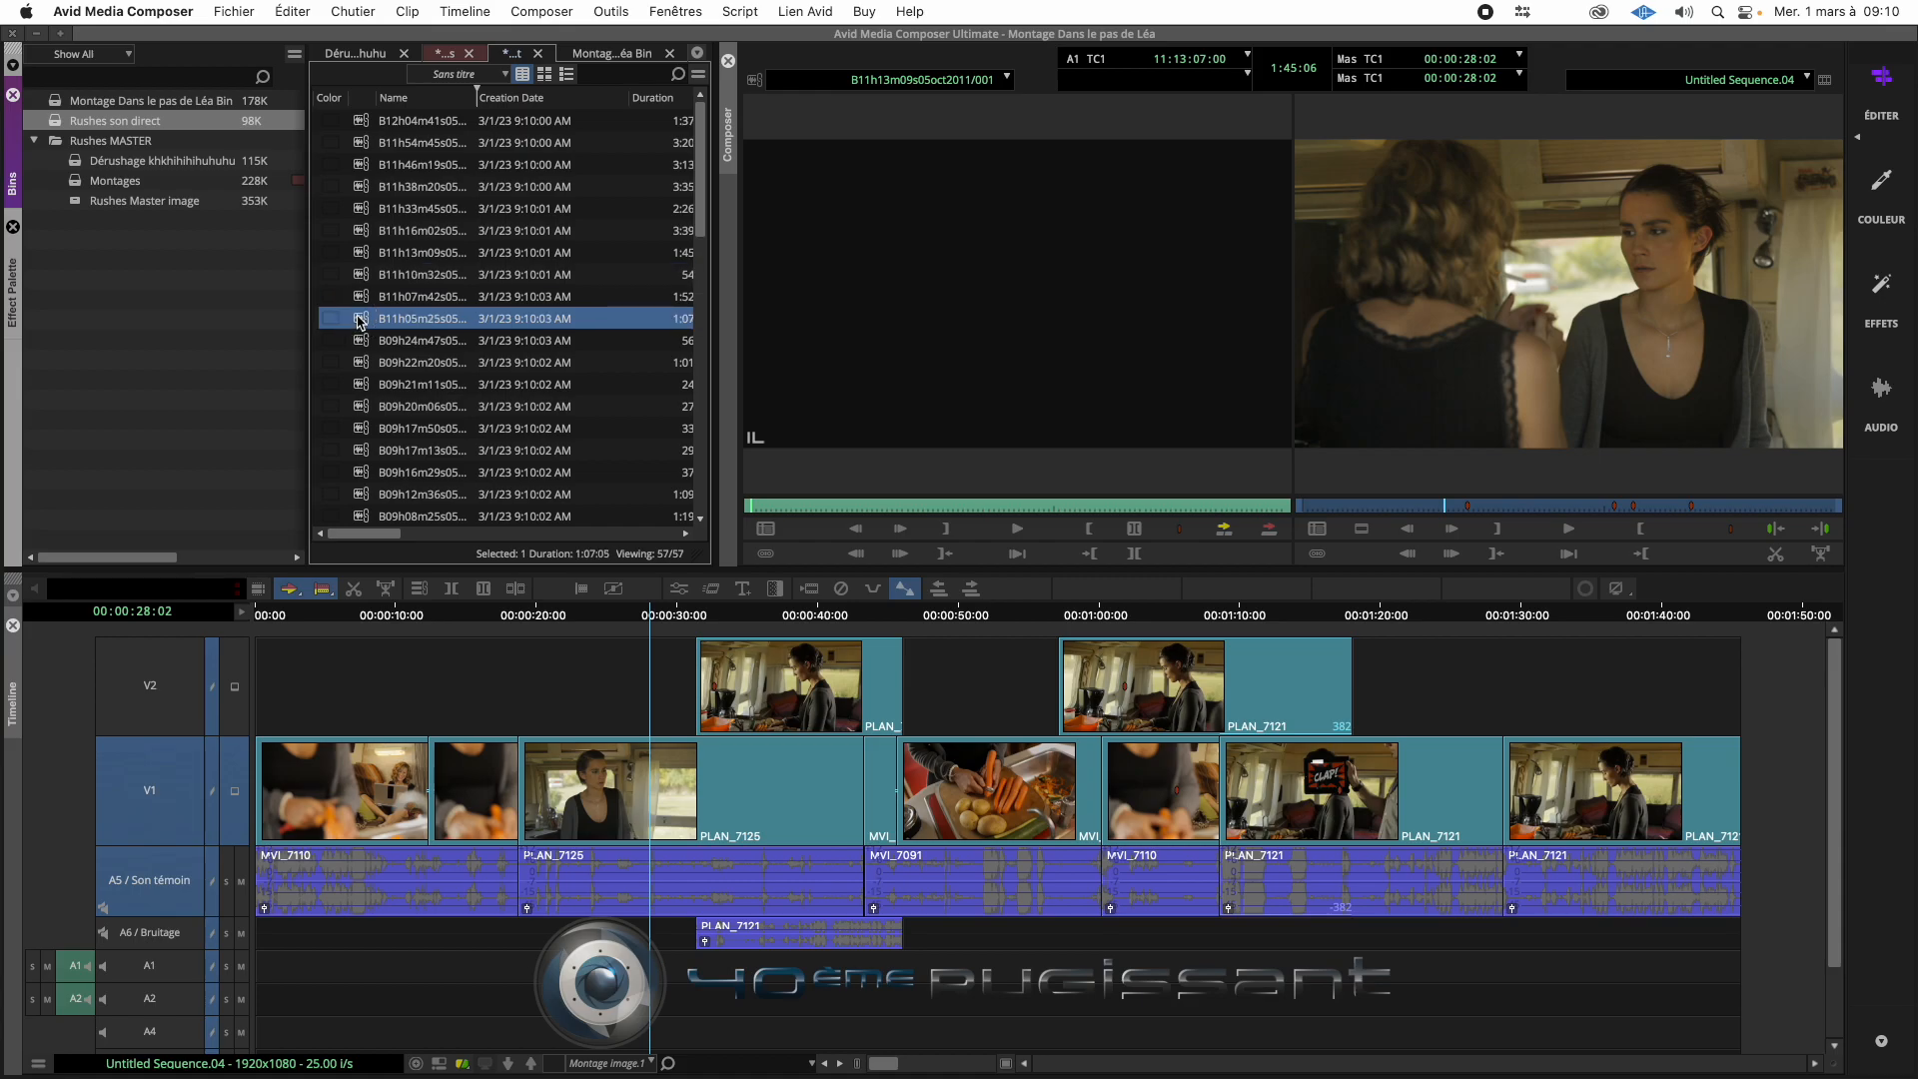
{"action": "key", "text": "super+a"}
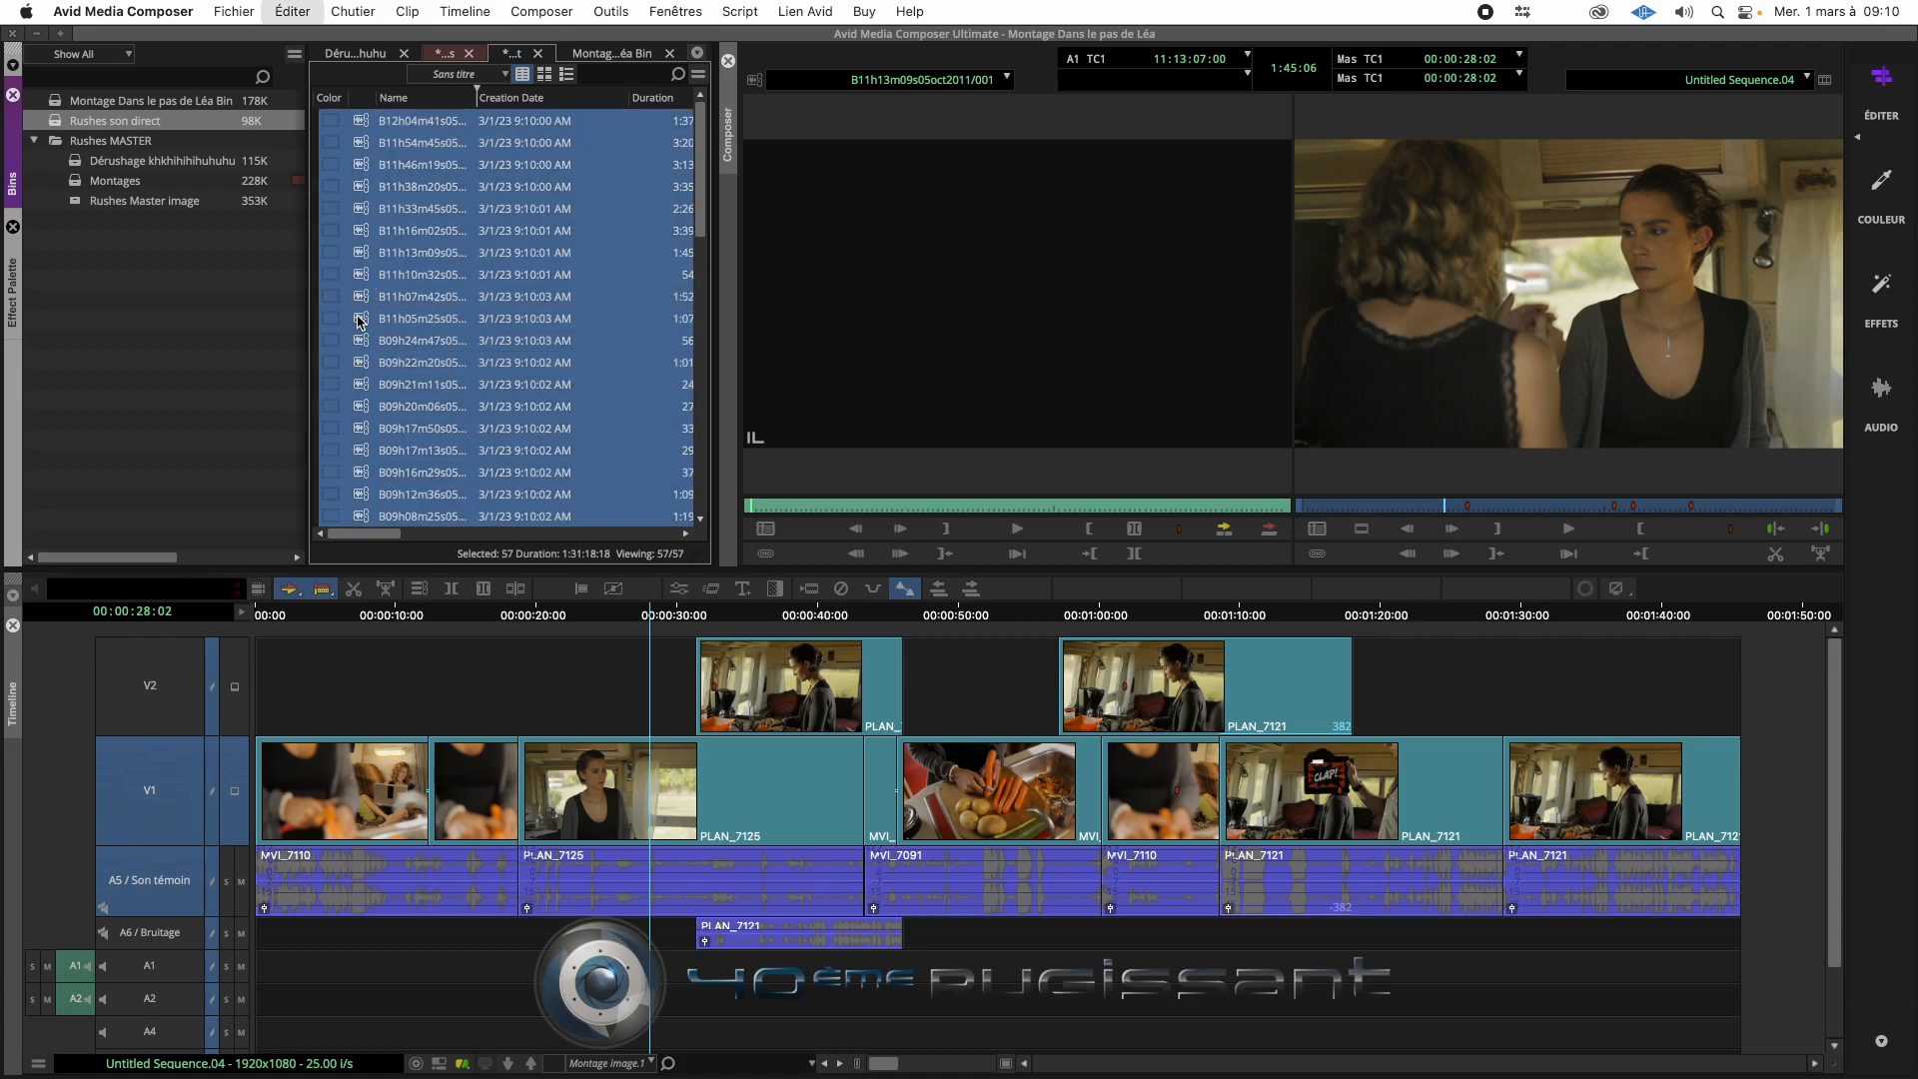
{"action": "right_click", "coordinate": [366, 125]}
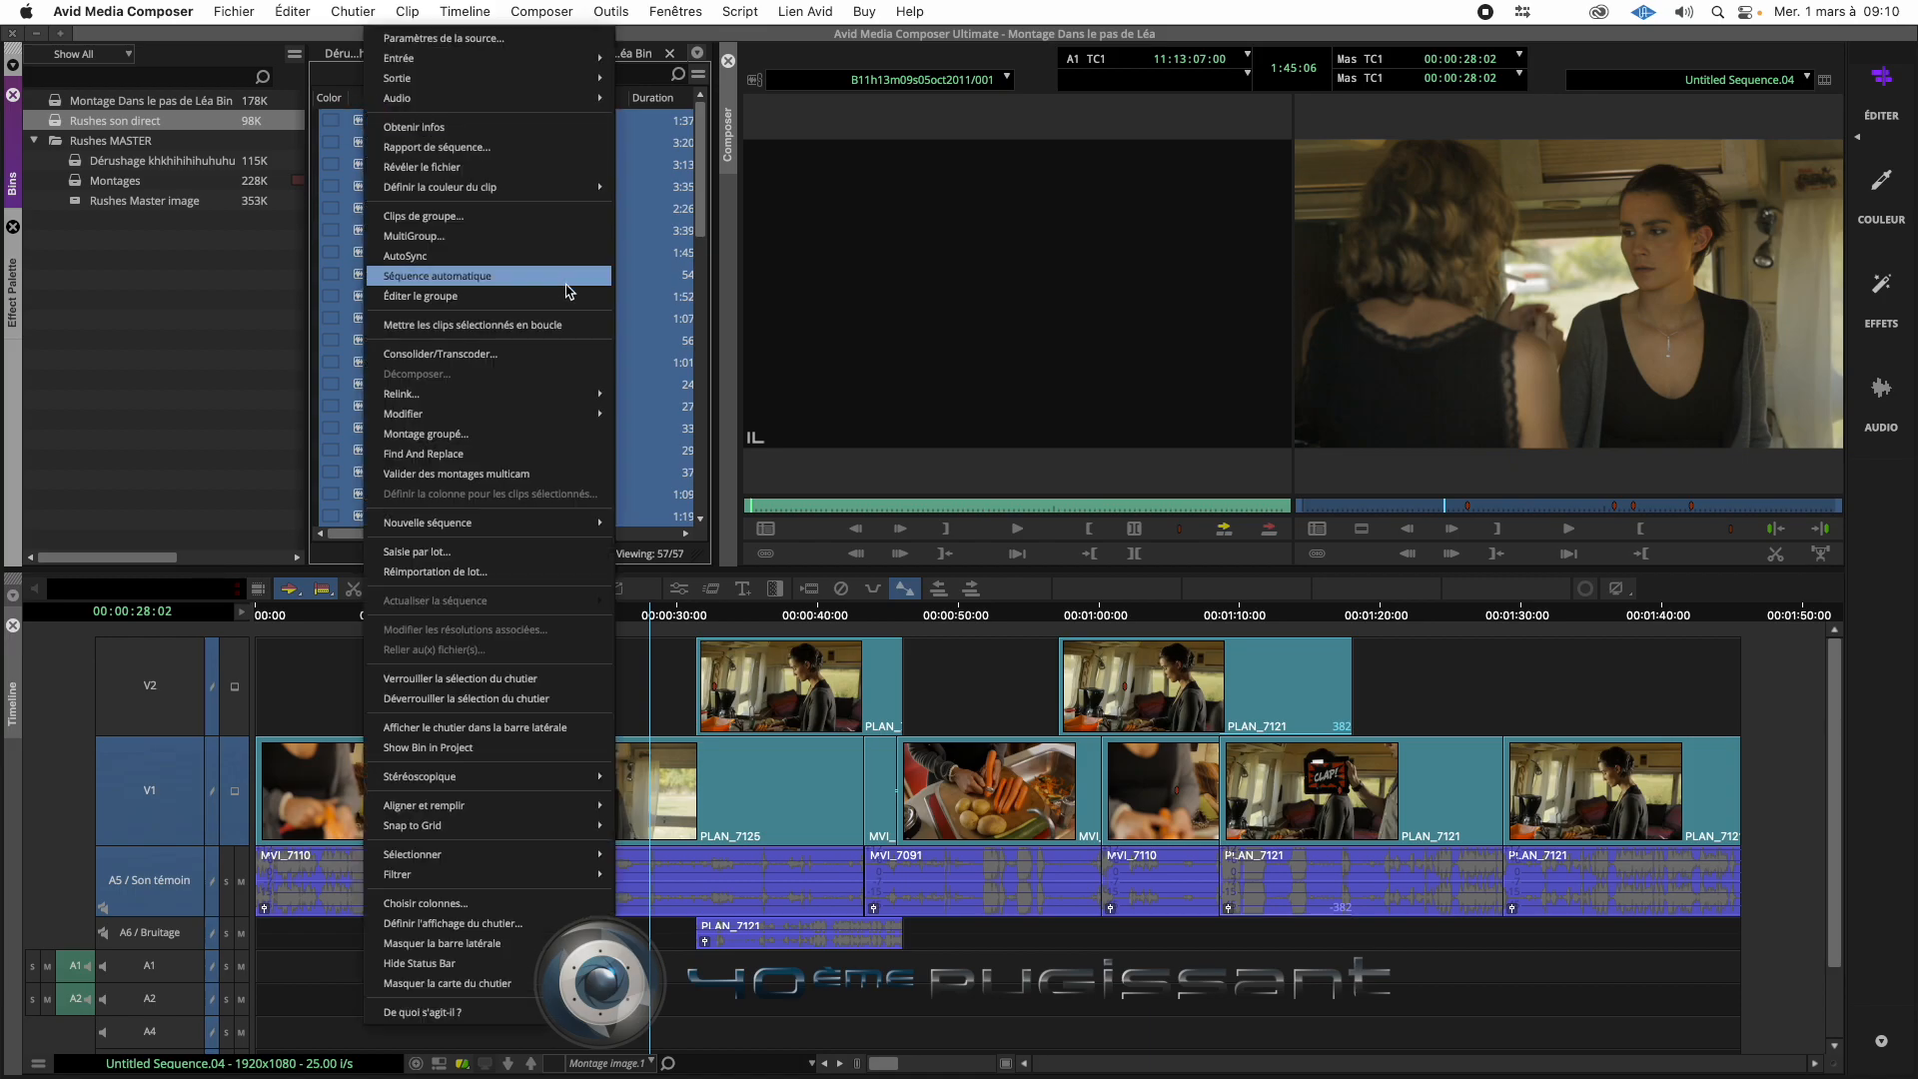
{"action": "left_click", "coordinate": [570, 355]}
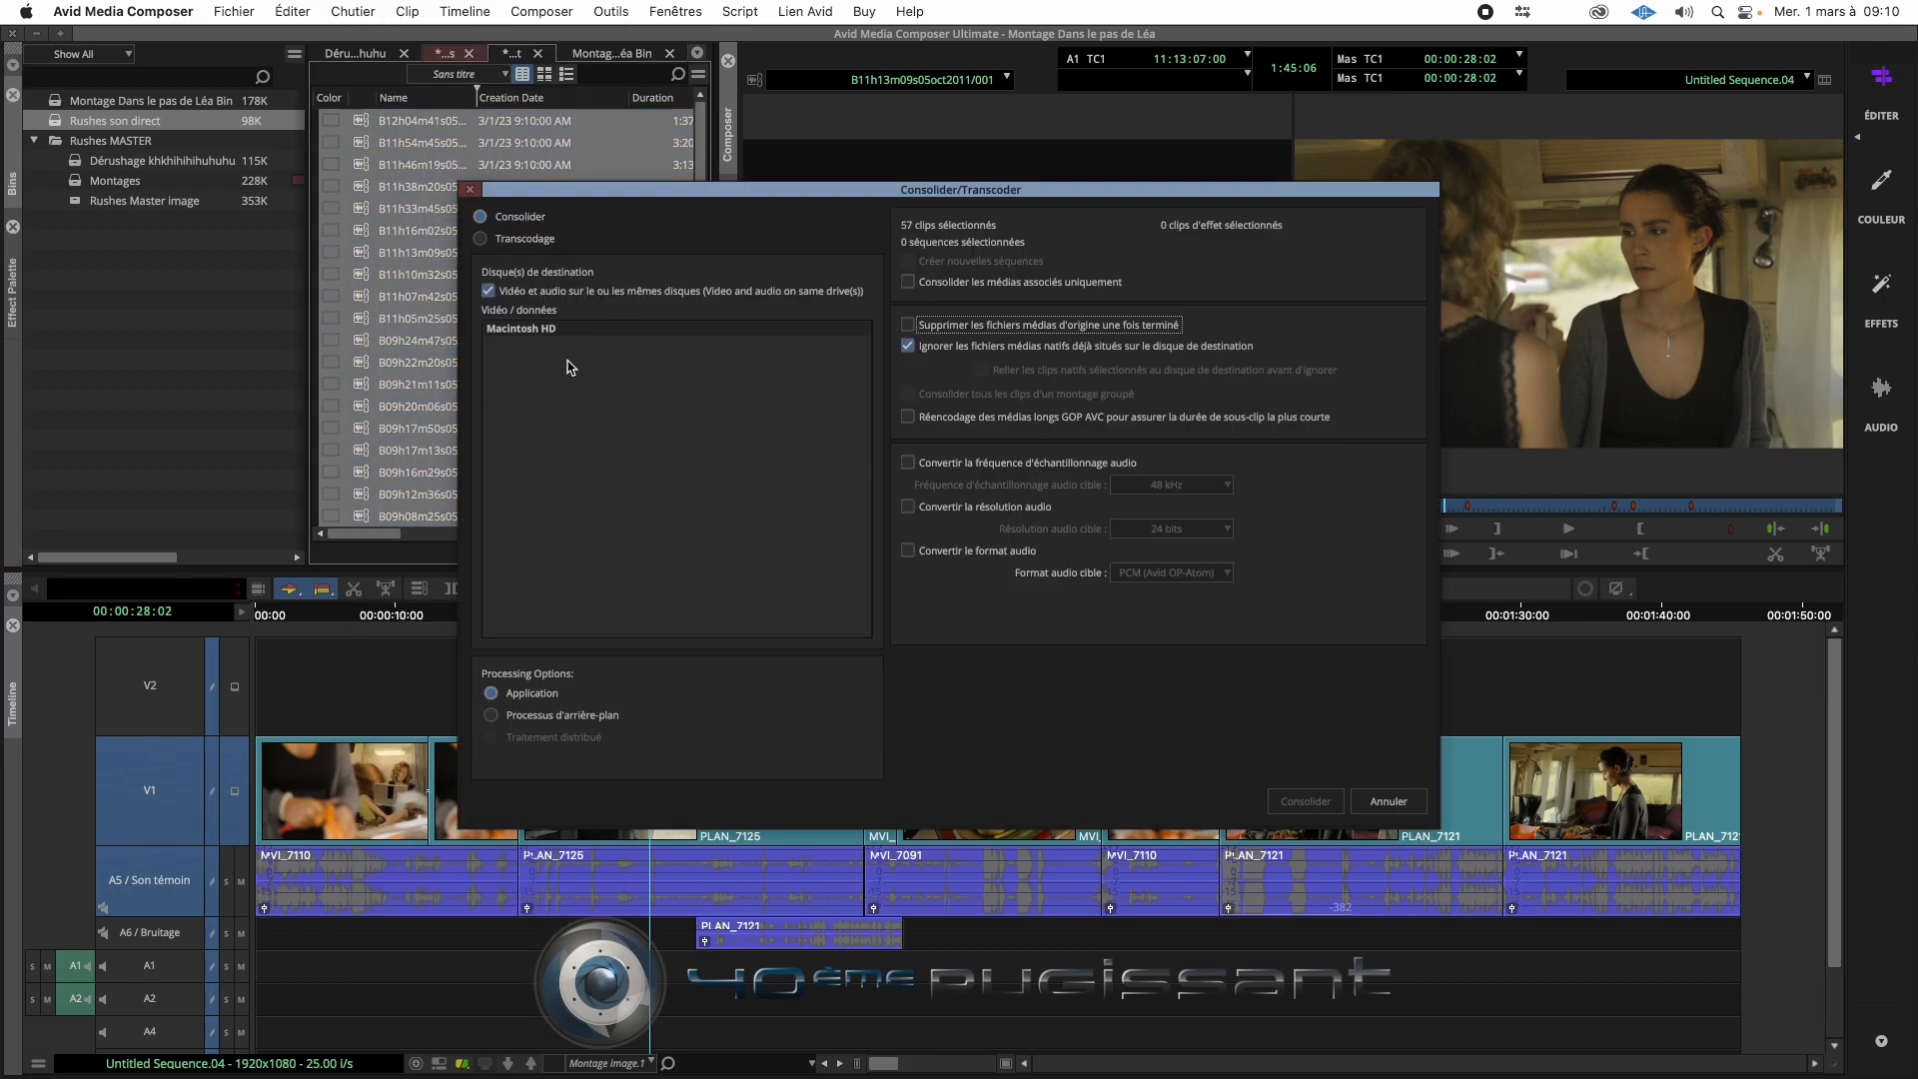
{"action": "left_click", "coordinate": [484, 241]}
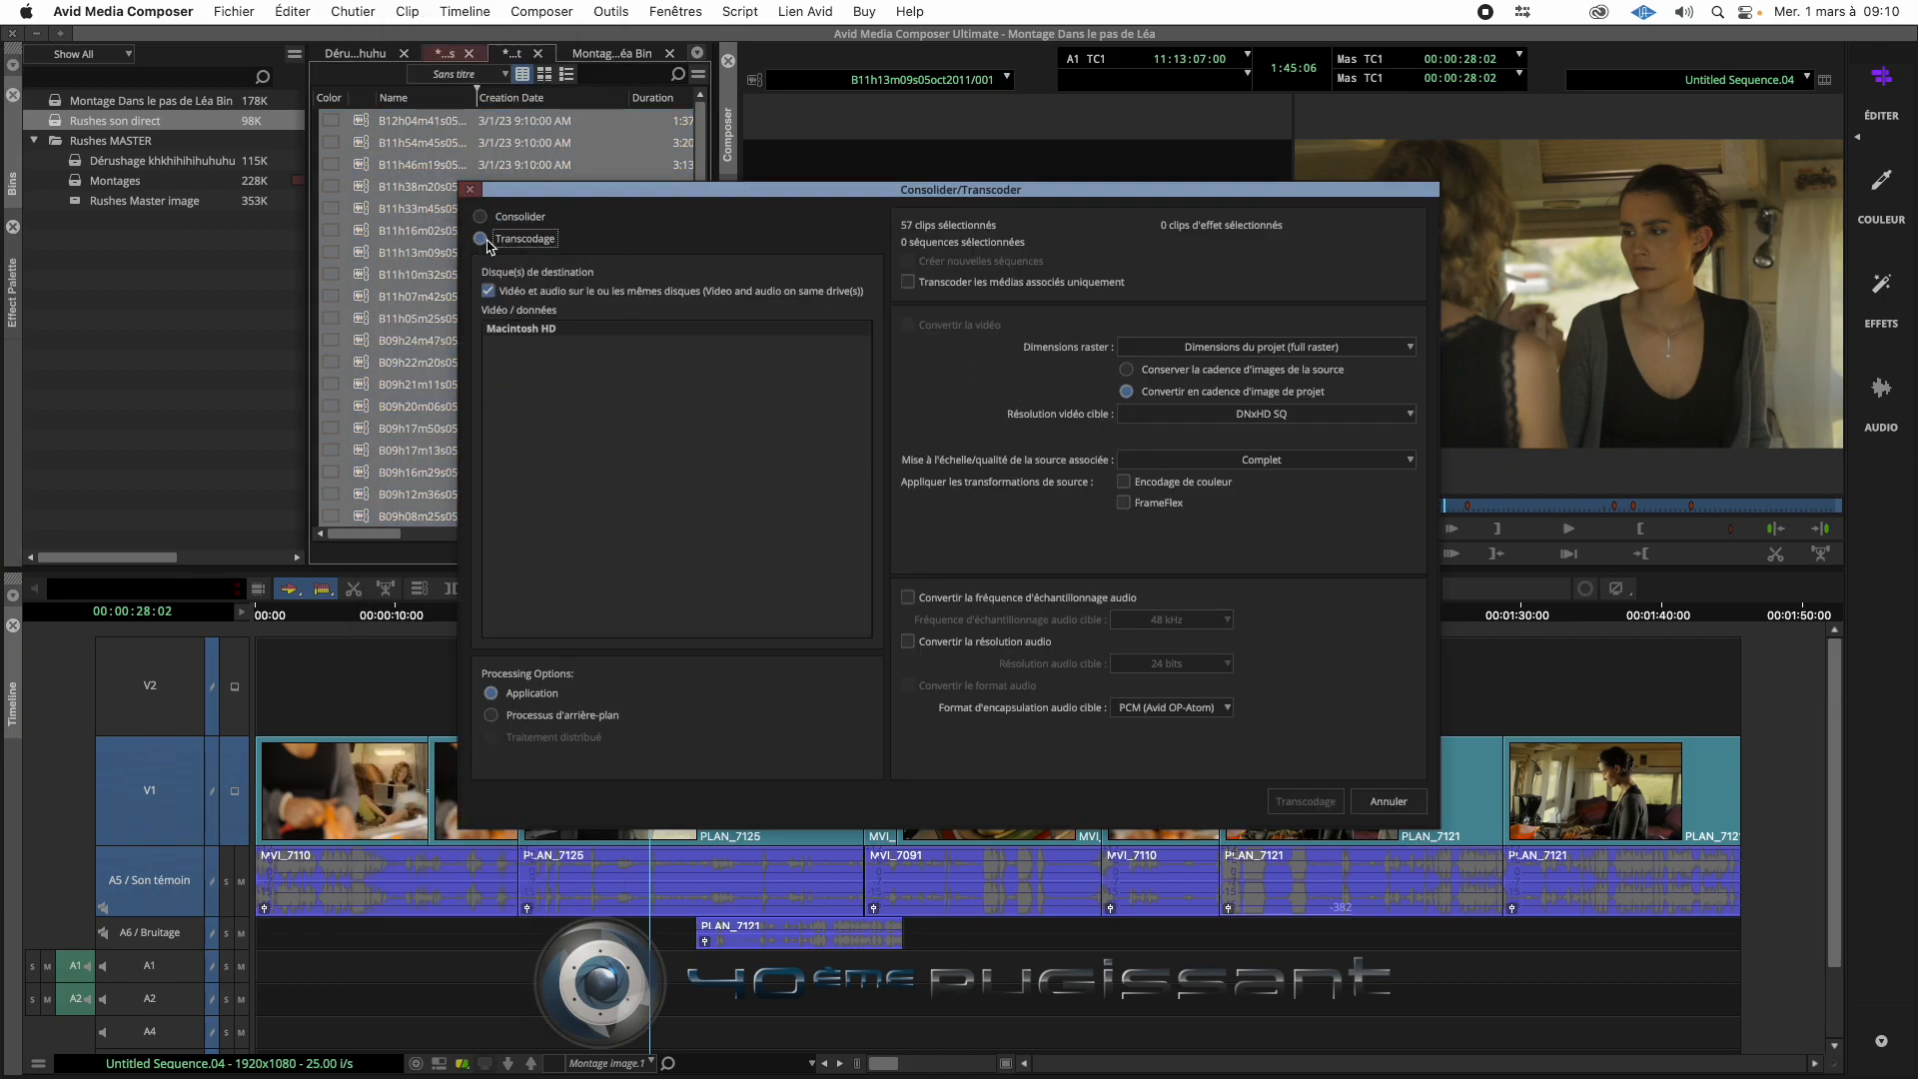
{"action": "left_click", "coordinate": [534, 331]}
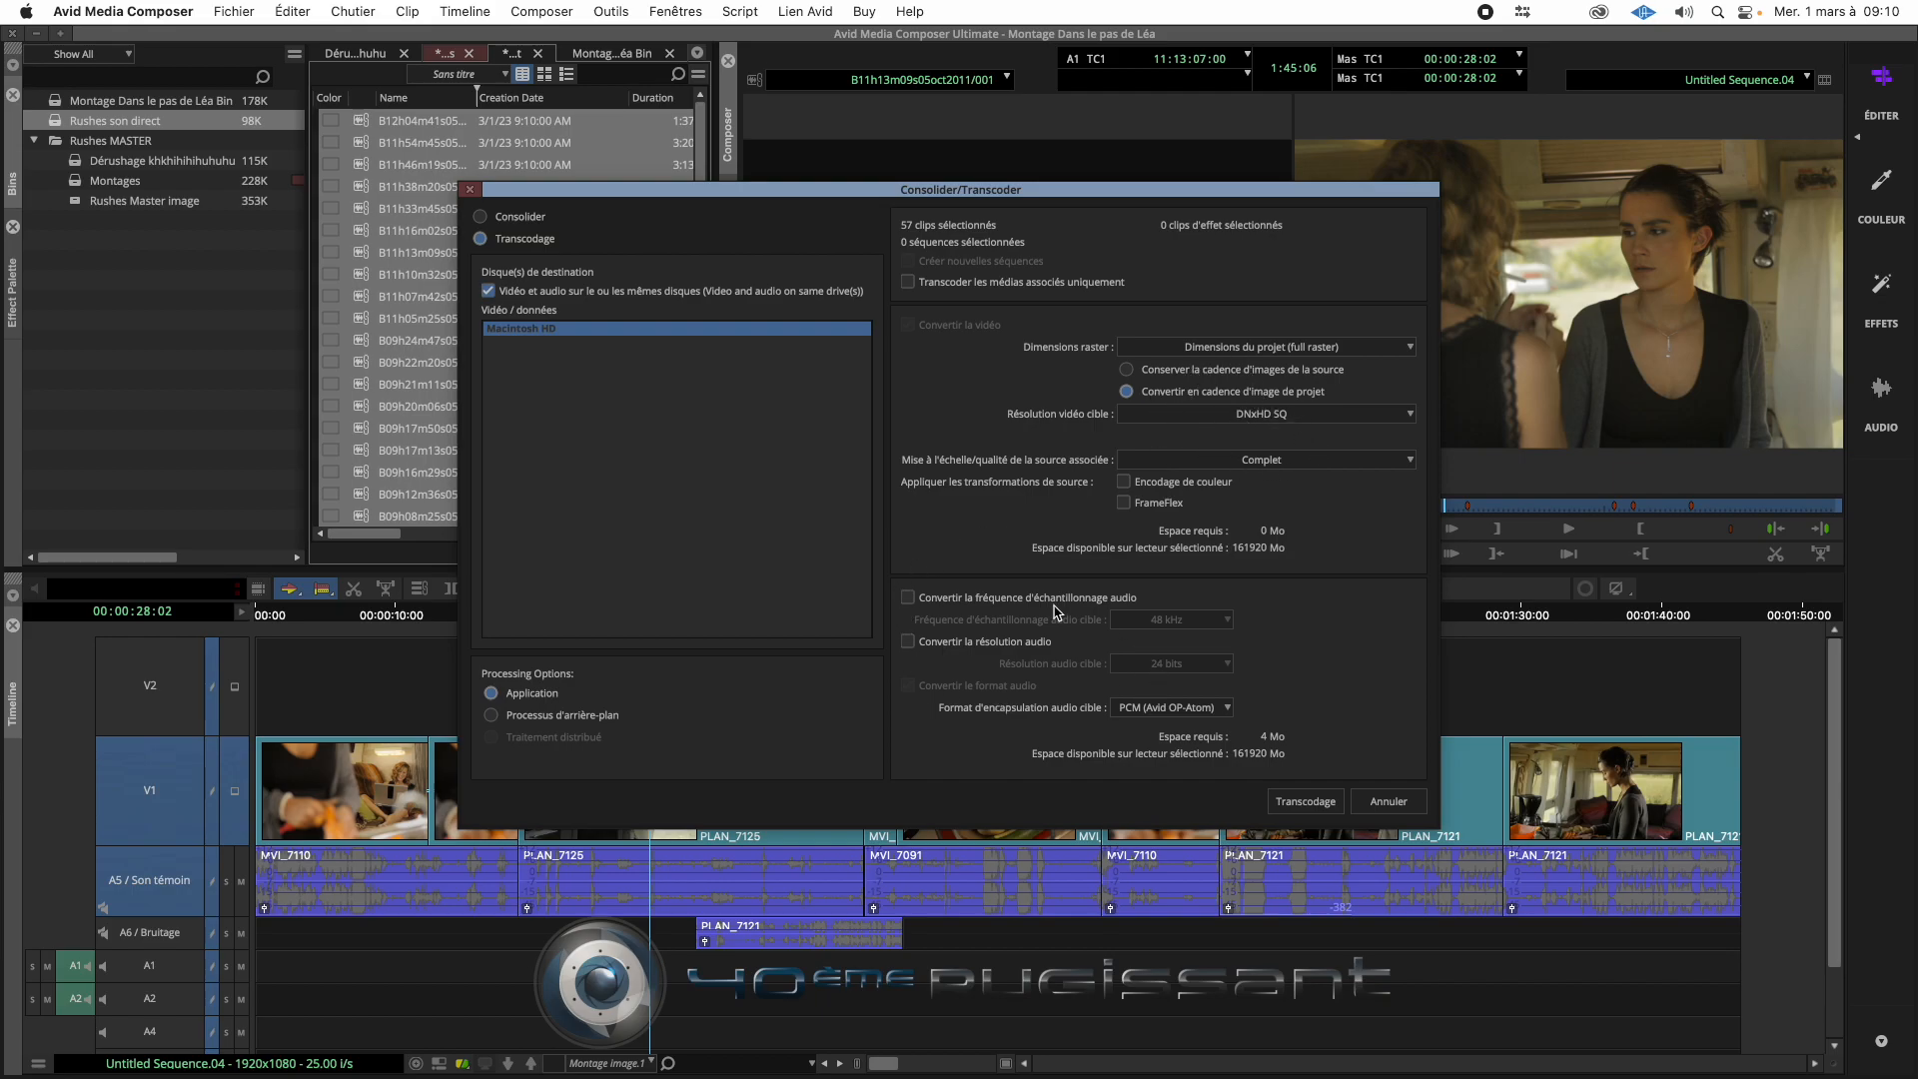
- Enable audio sample rate conversion at 48 kHz and audio resolution conversion at 16 bits
{"action": "left_click", "coordinate": [926, 600]}
{"action": "left_click", "coordinate": [1193, 623]}
{"action": "left_click", "coordinate": [1265, 581]}
{"action": "left_click", "coordinate": [908, 642]}
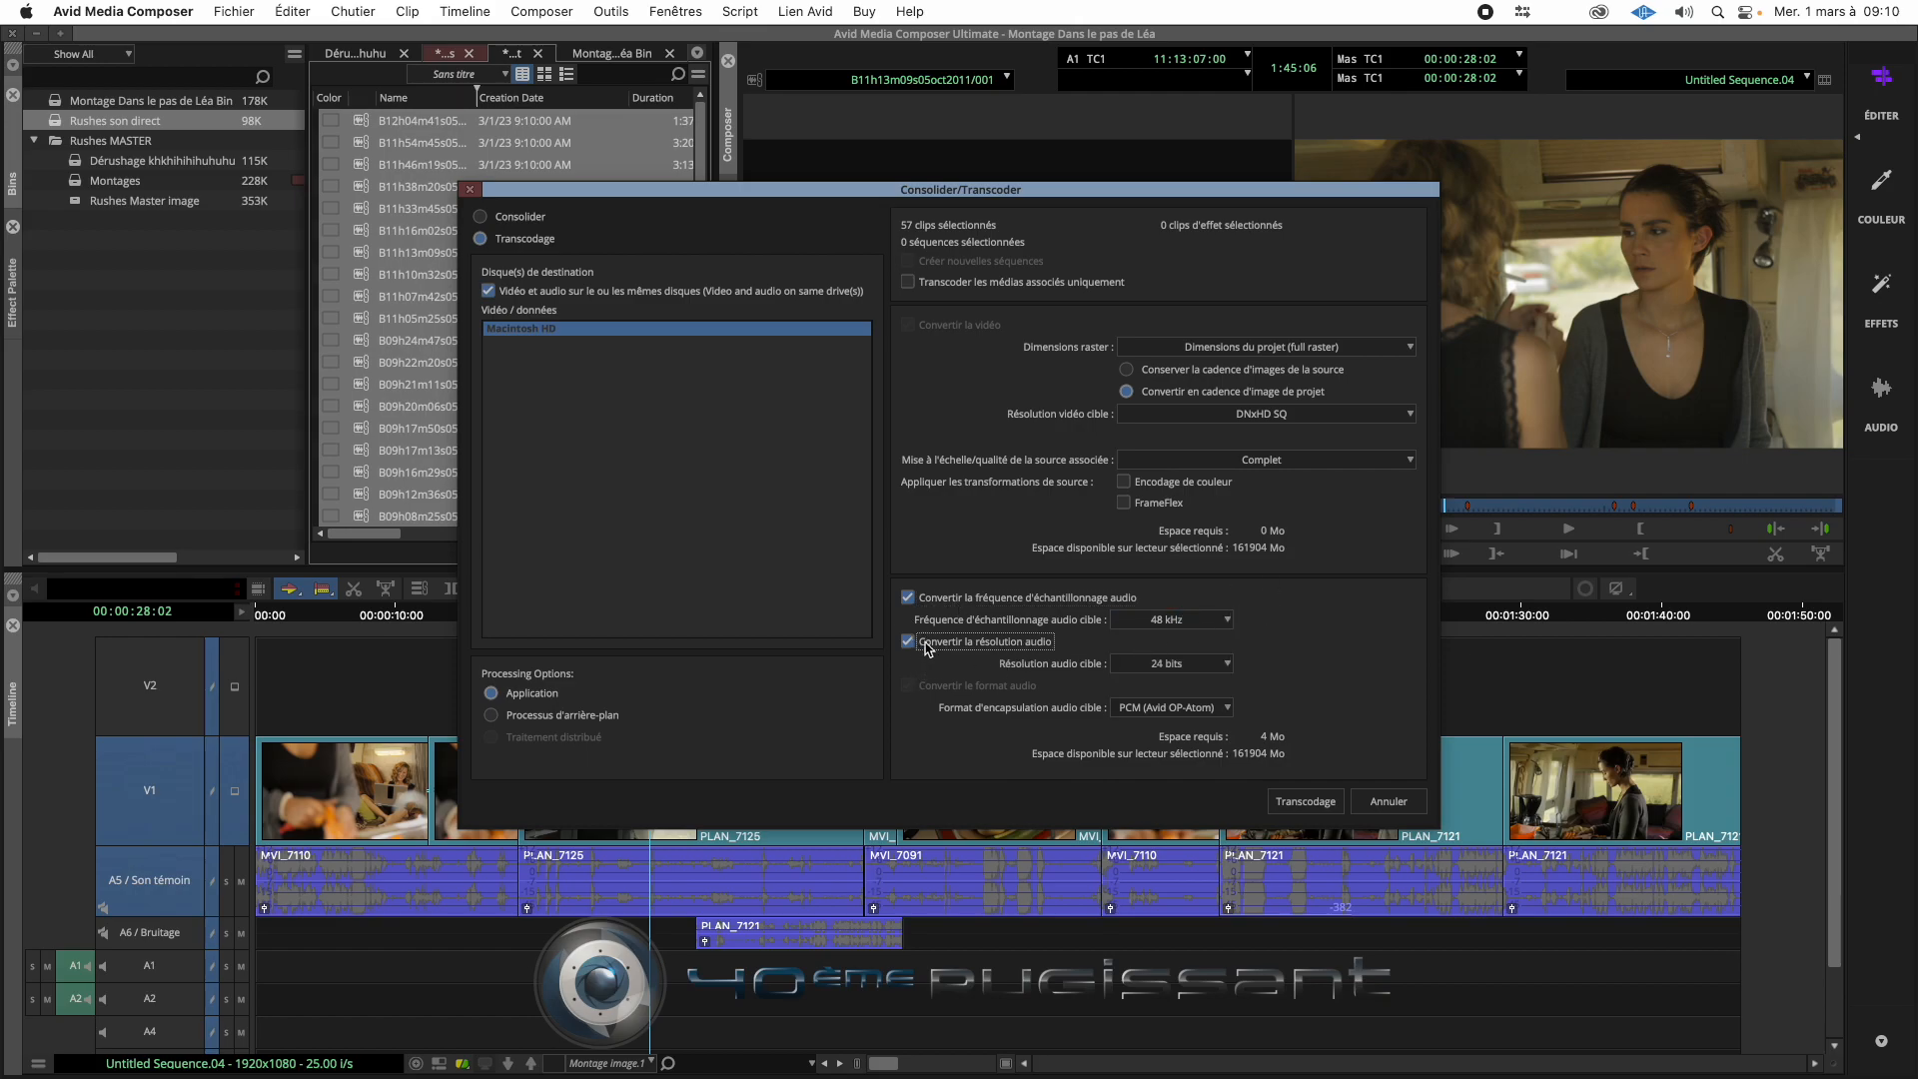
{"action": "left_click", "coordinate": [1194, 664]}
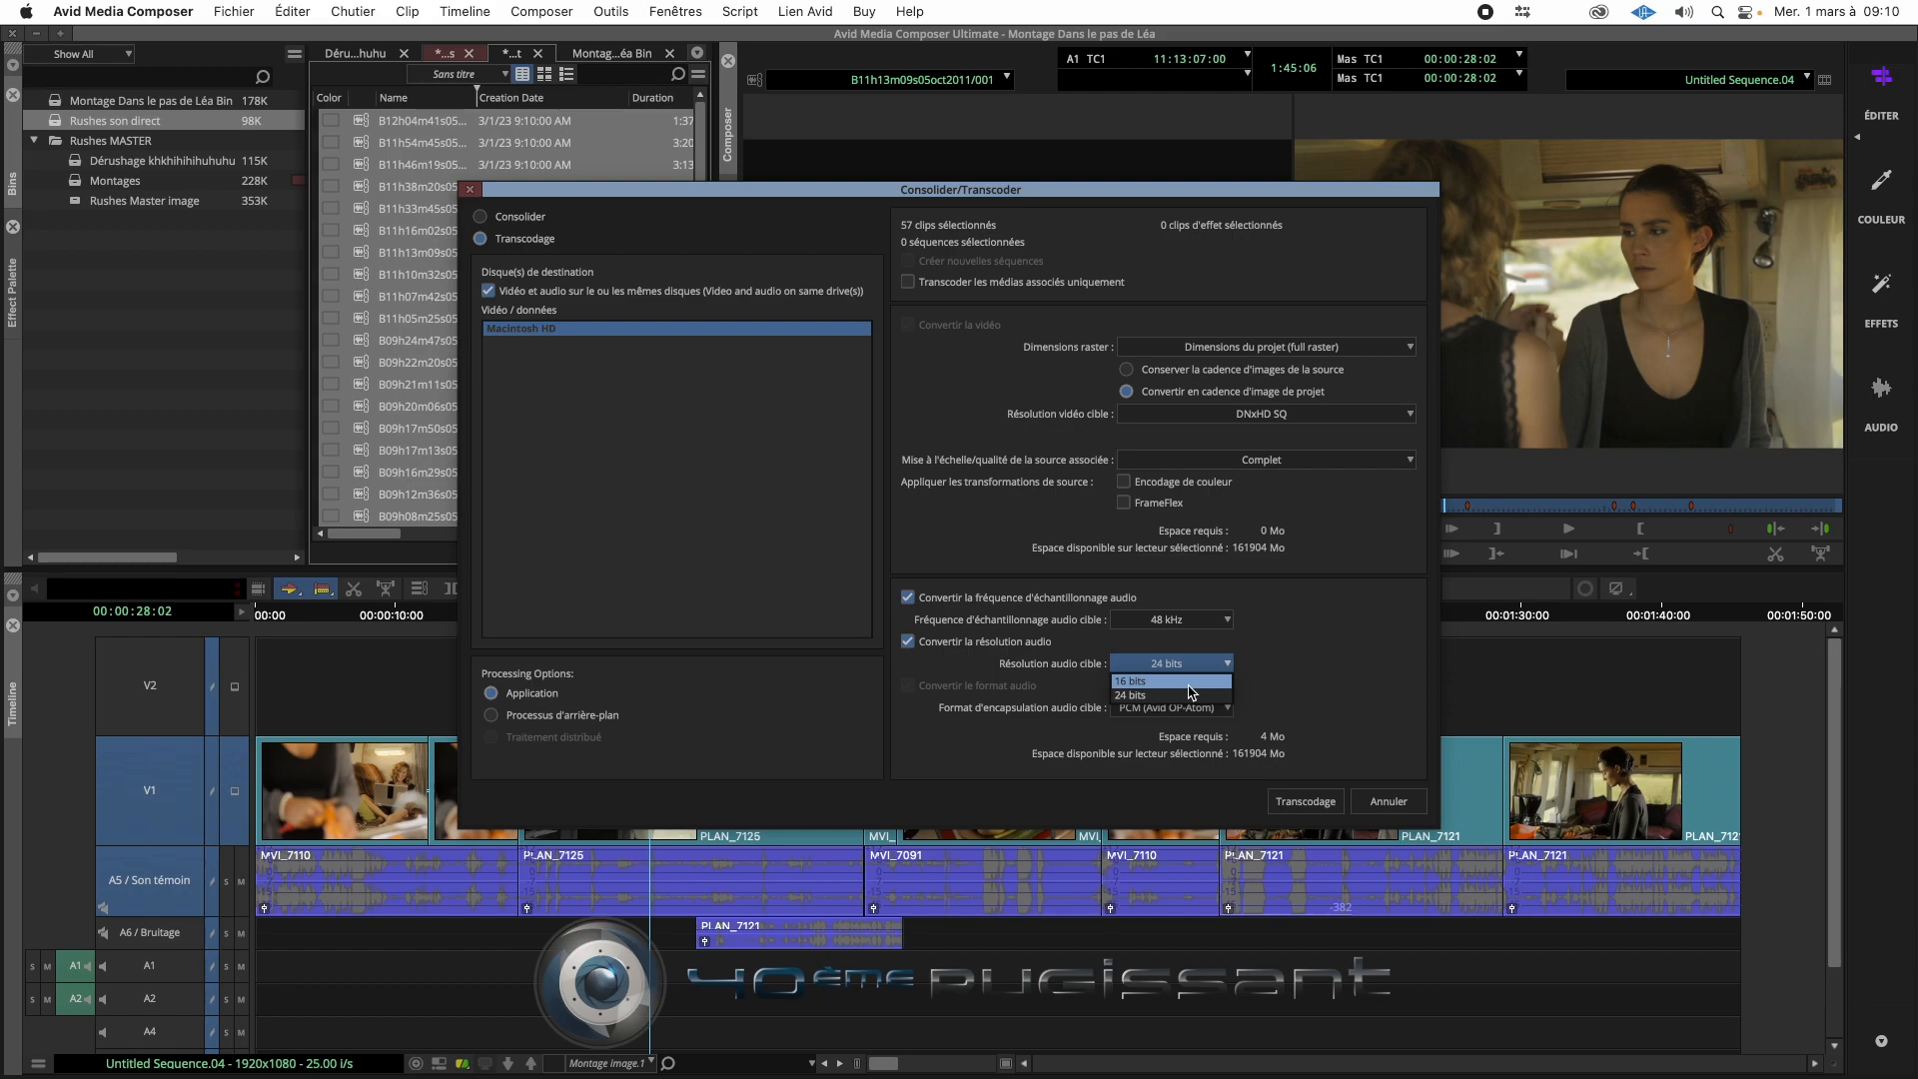
{"action": "left_click", "coordinate": [1192, 684]}
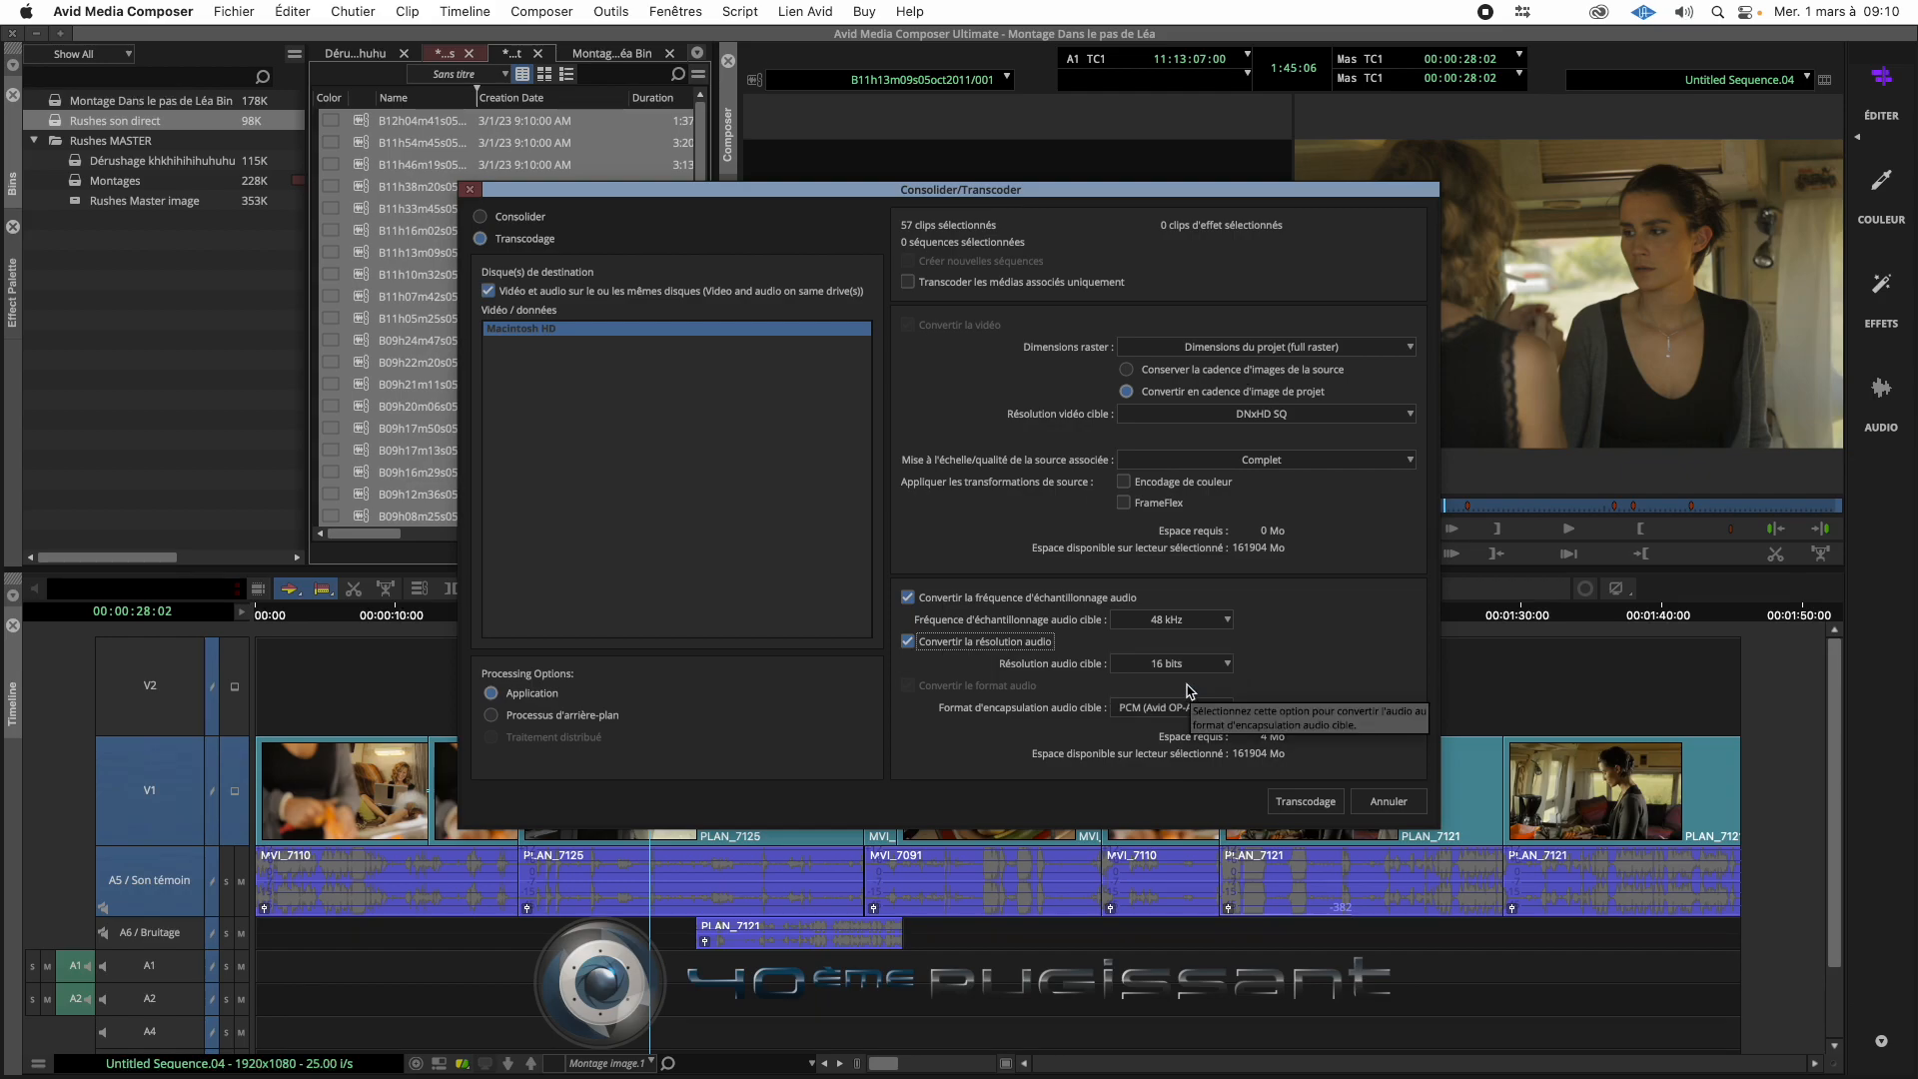
- Keep PCM (Avid OP-Atom) as the target audio wrapper format and transcode the selected clips
{"action": "left_click", "coordinate": [1125, 709]}
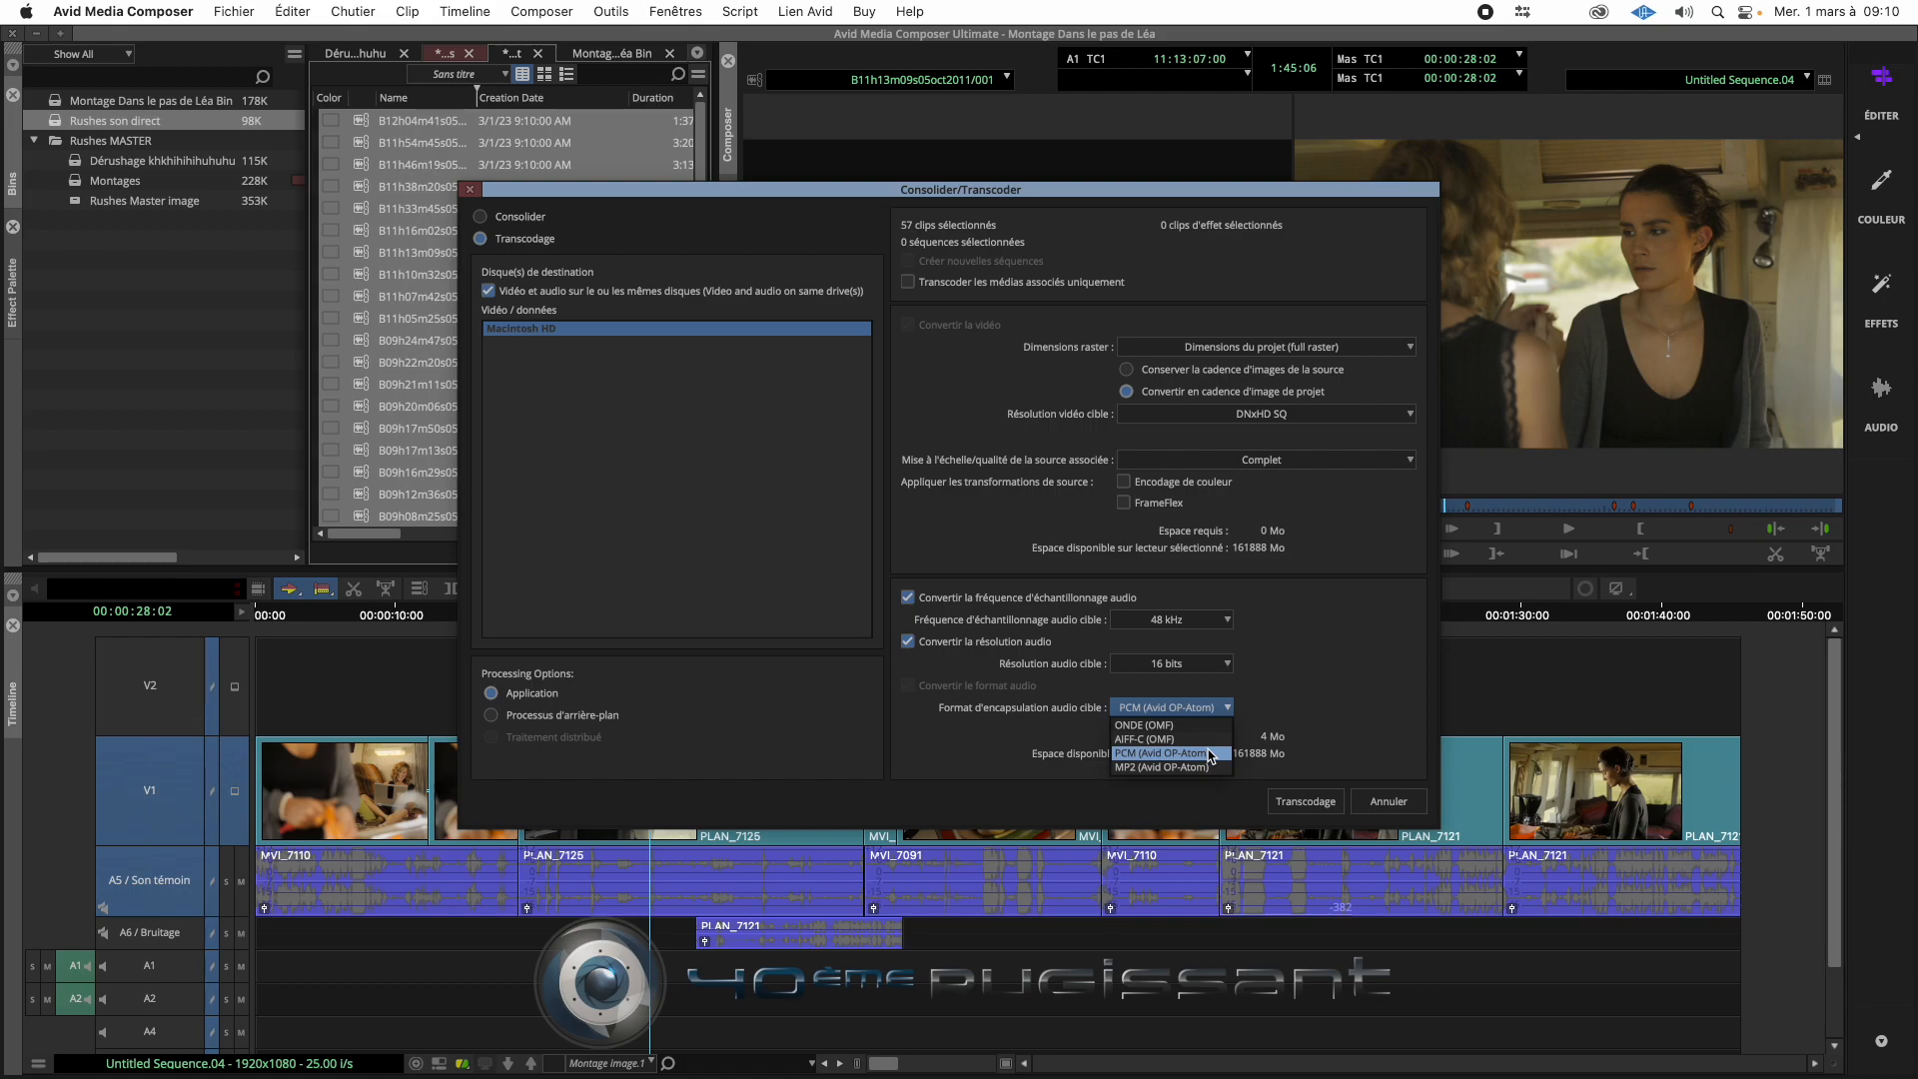
{"action": "left_click", "coordinate": [1216, 754]}
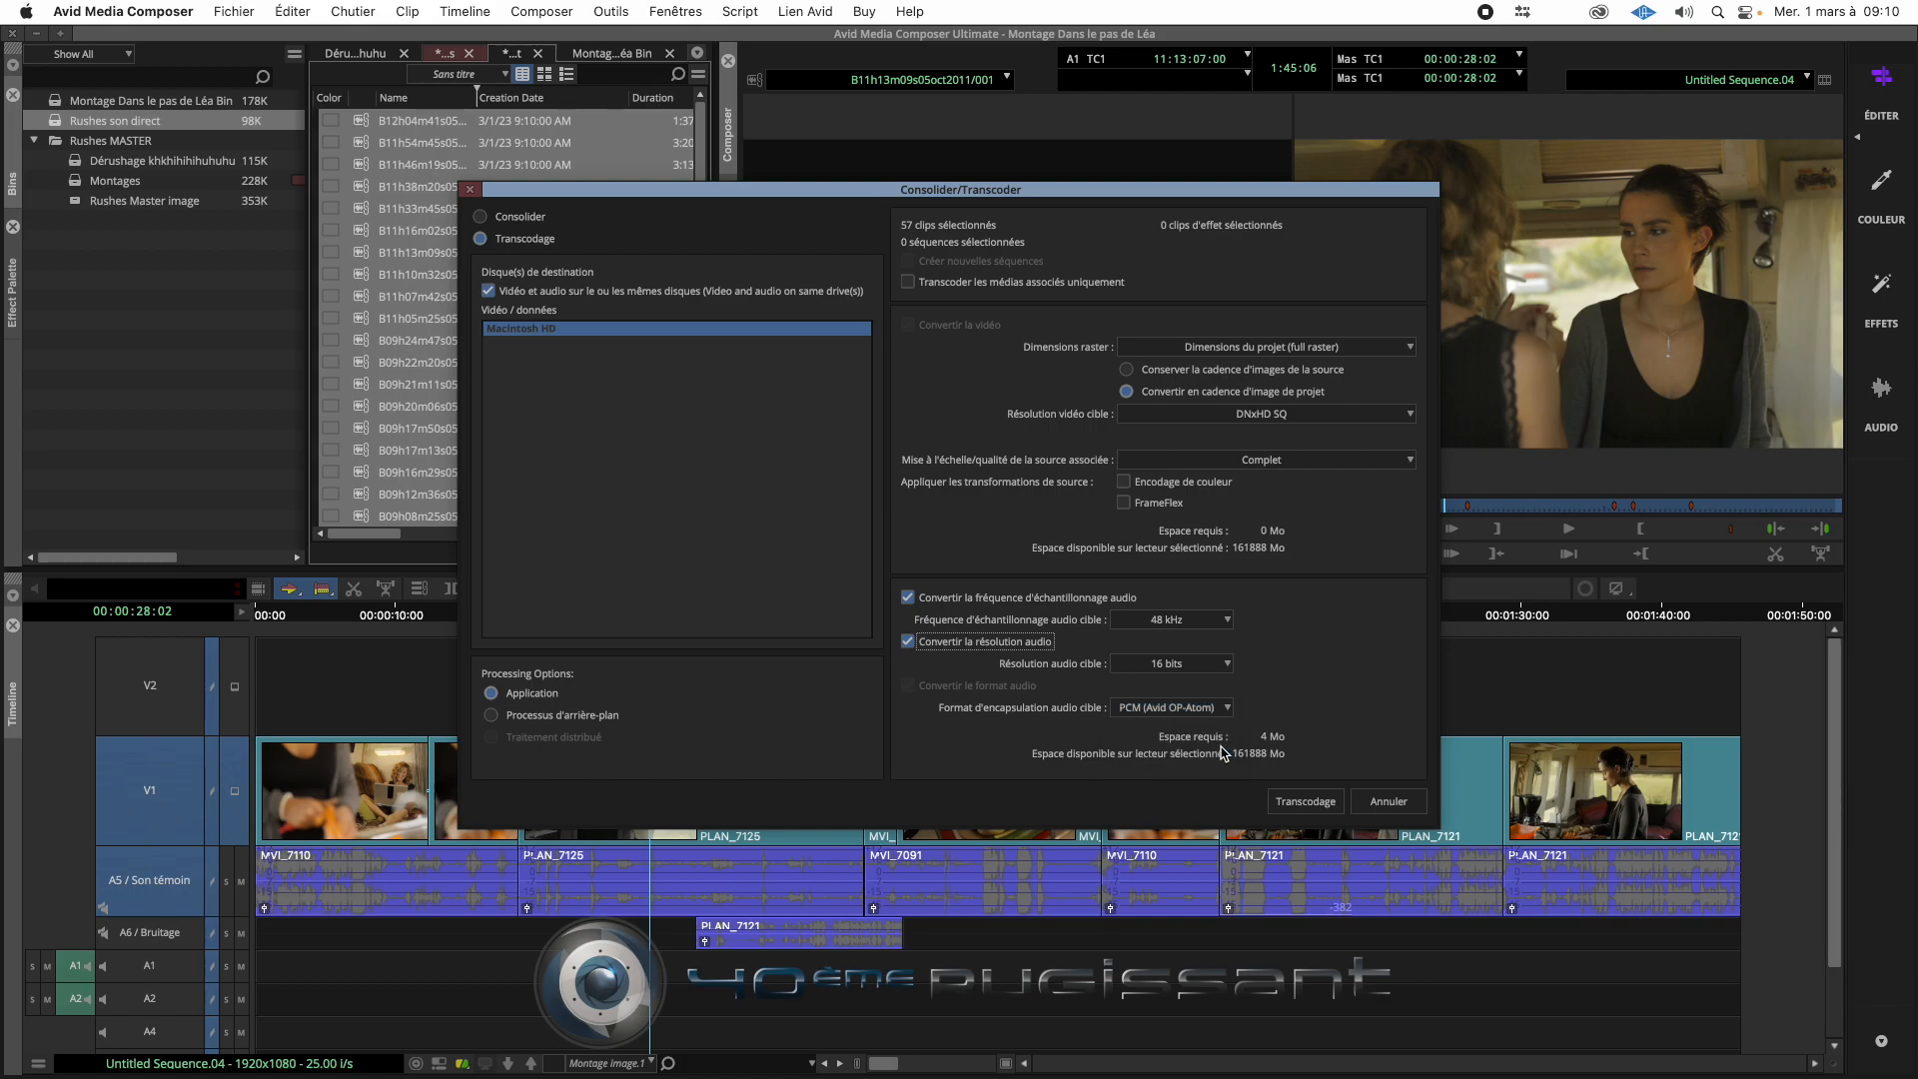
{"action": "left_click", "coordinate": [1311, 804]}
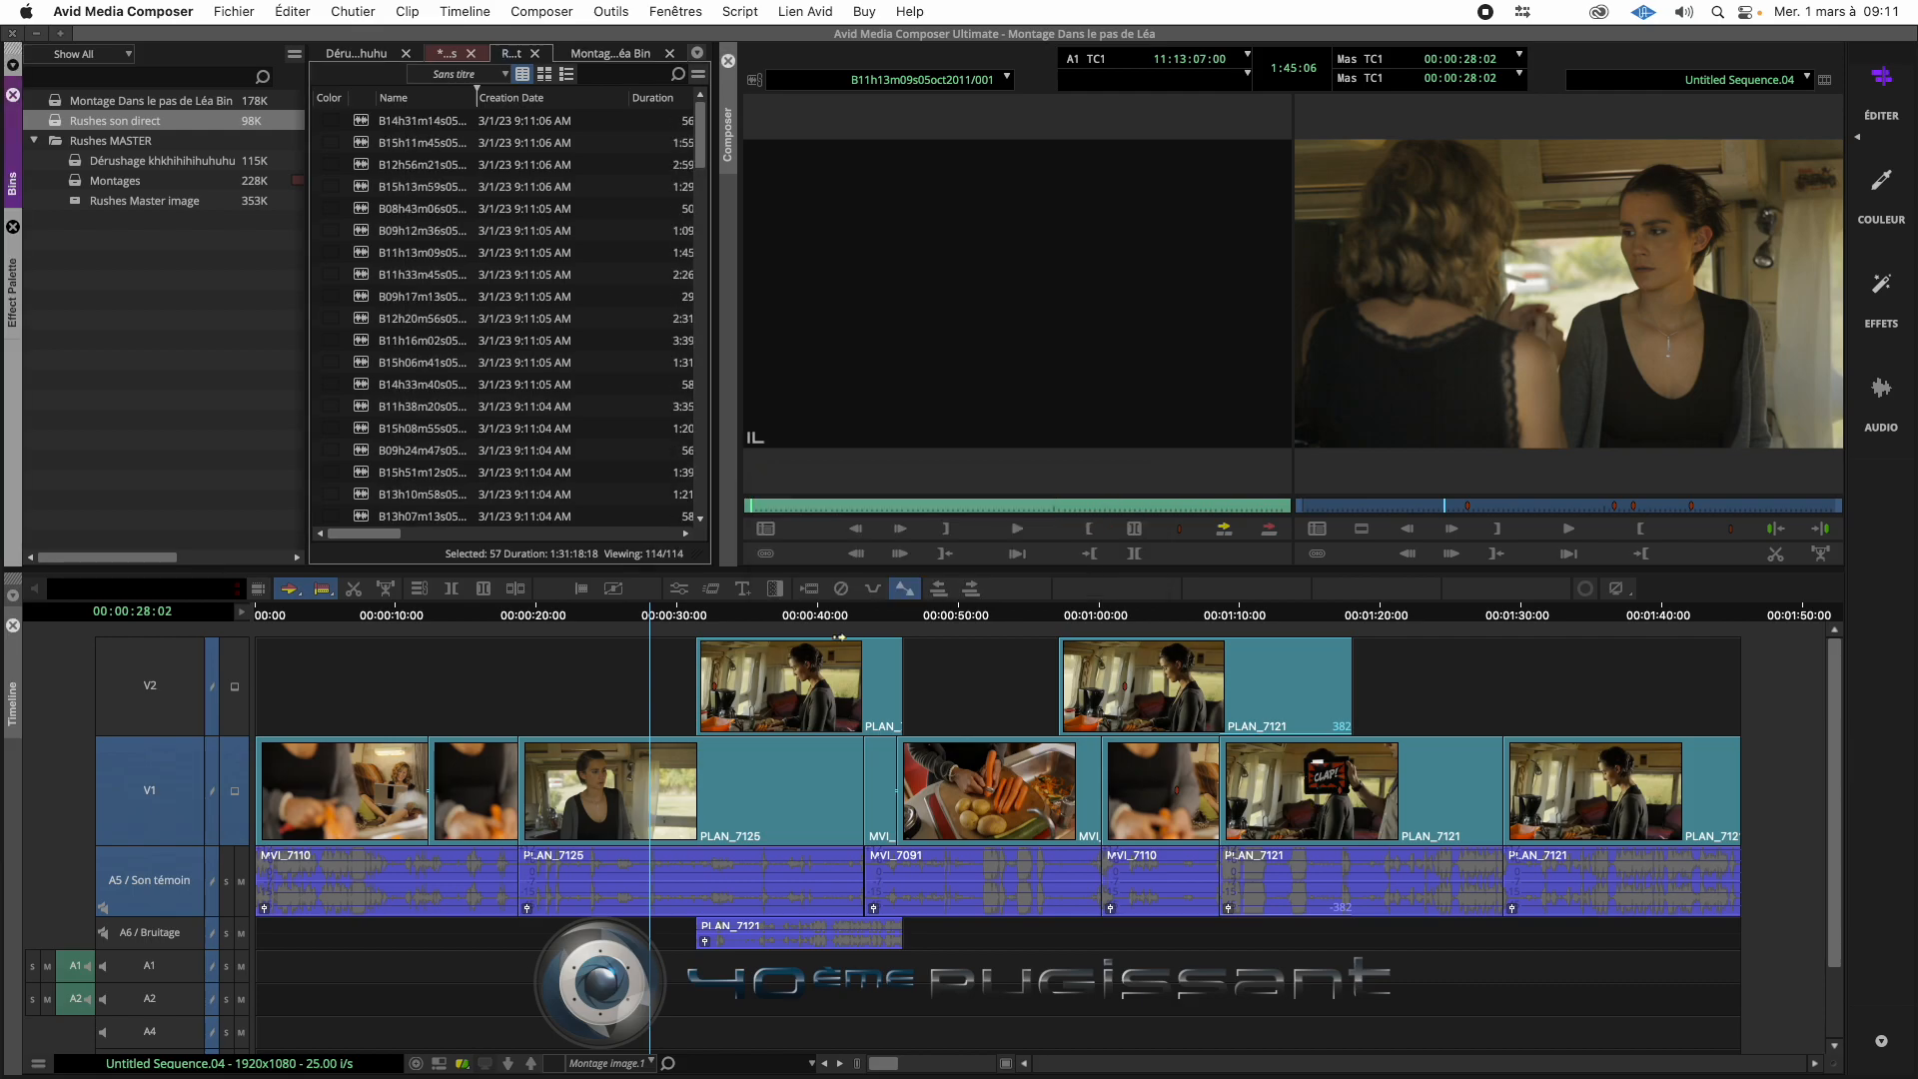
- Load transcoded clips into the source monitor and play a passage of B15h06m41s05oct2011/001.new.01
{"action": "double_click", "coordinate": [368, 386]}
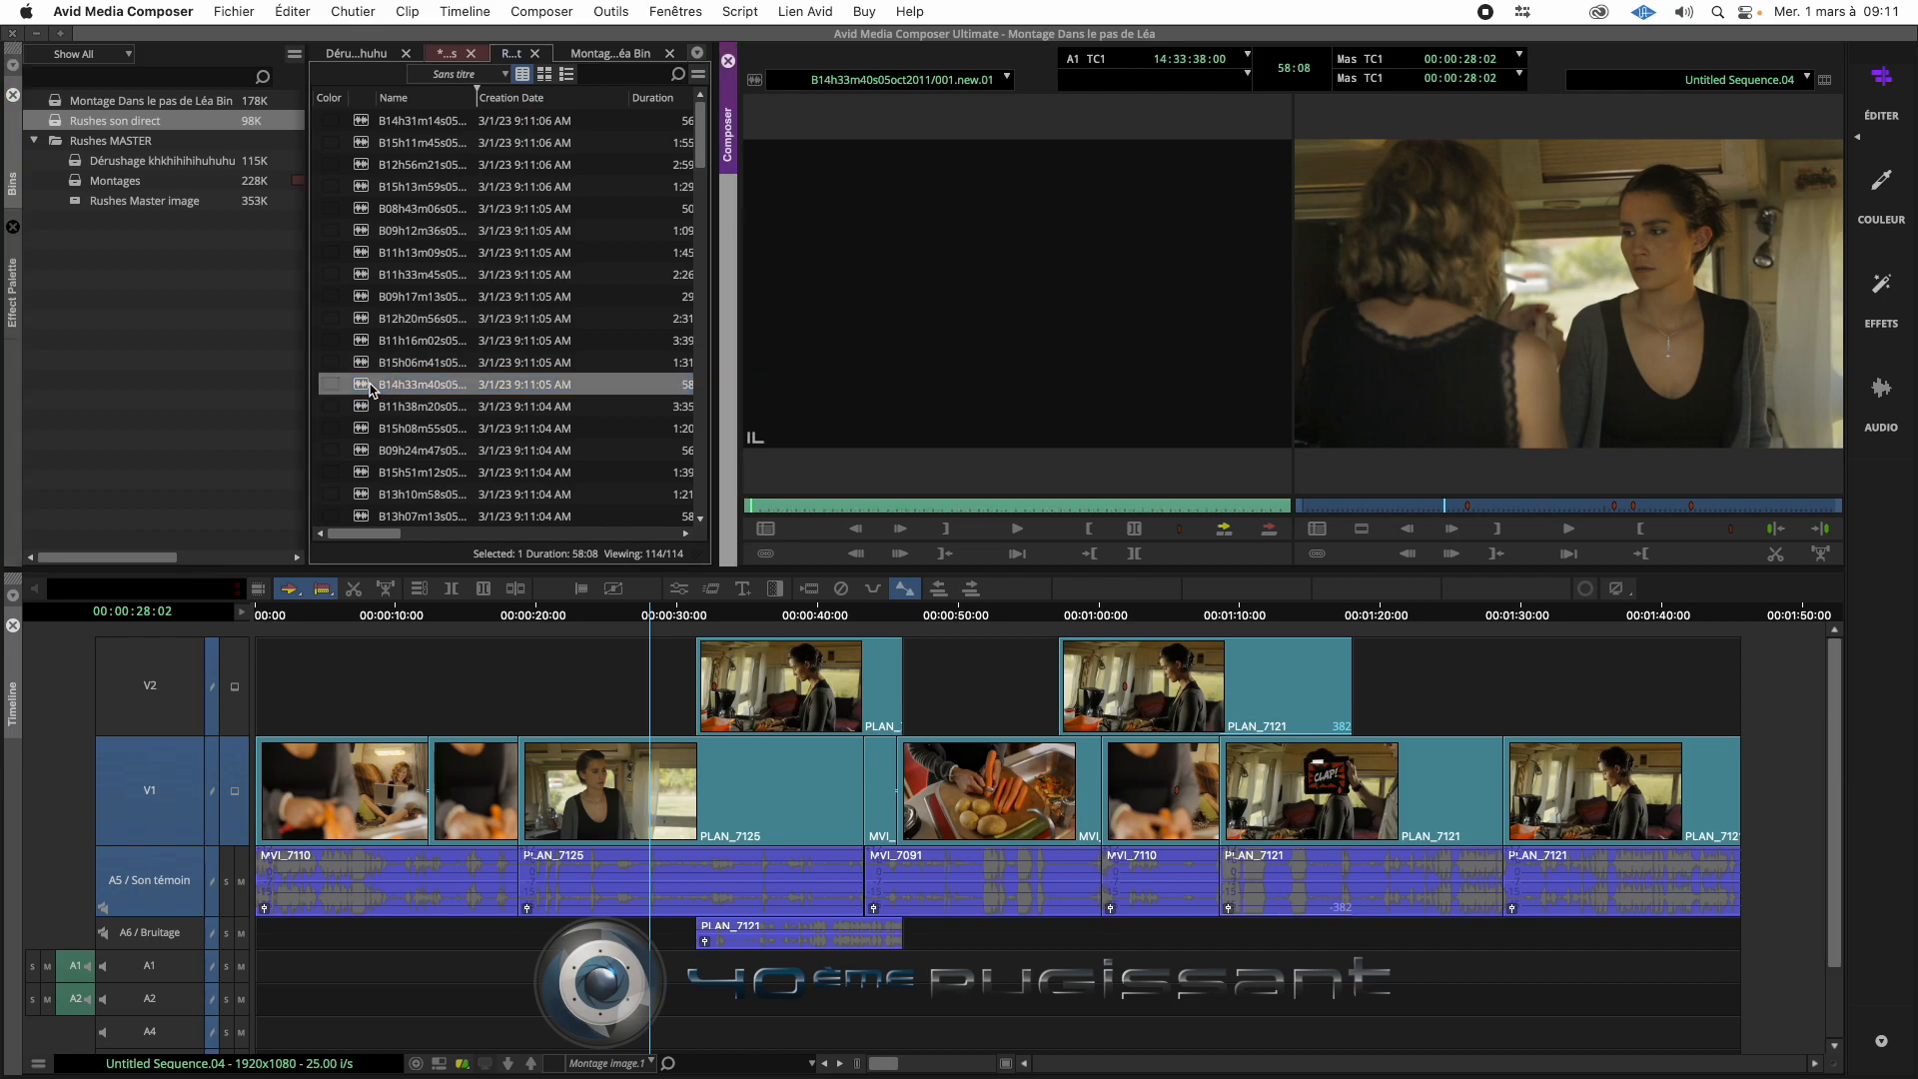
{"action": "double_click", "coordinate": [359, 363]}
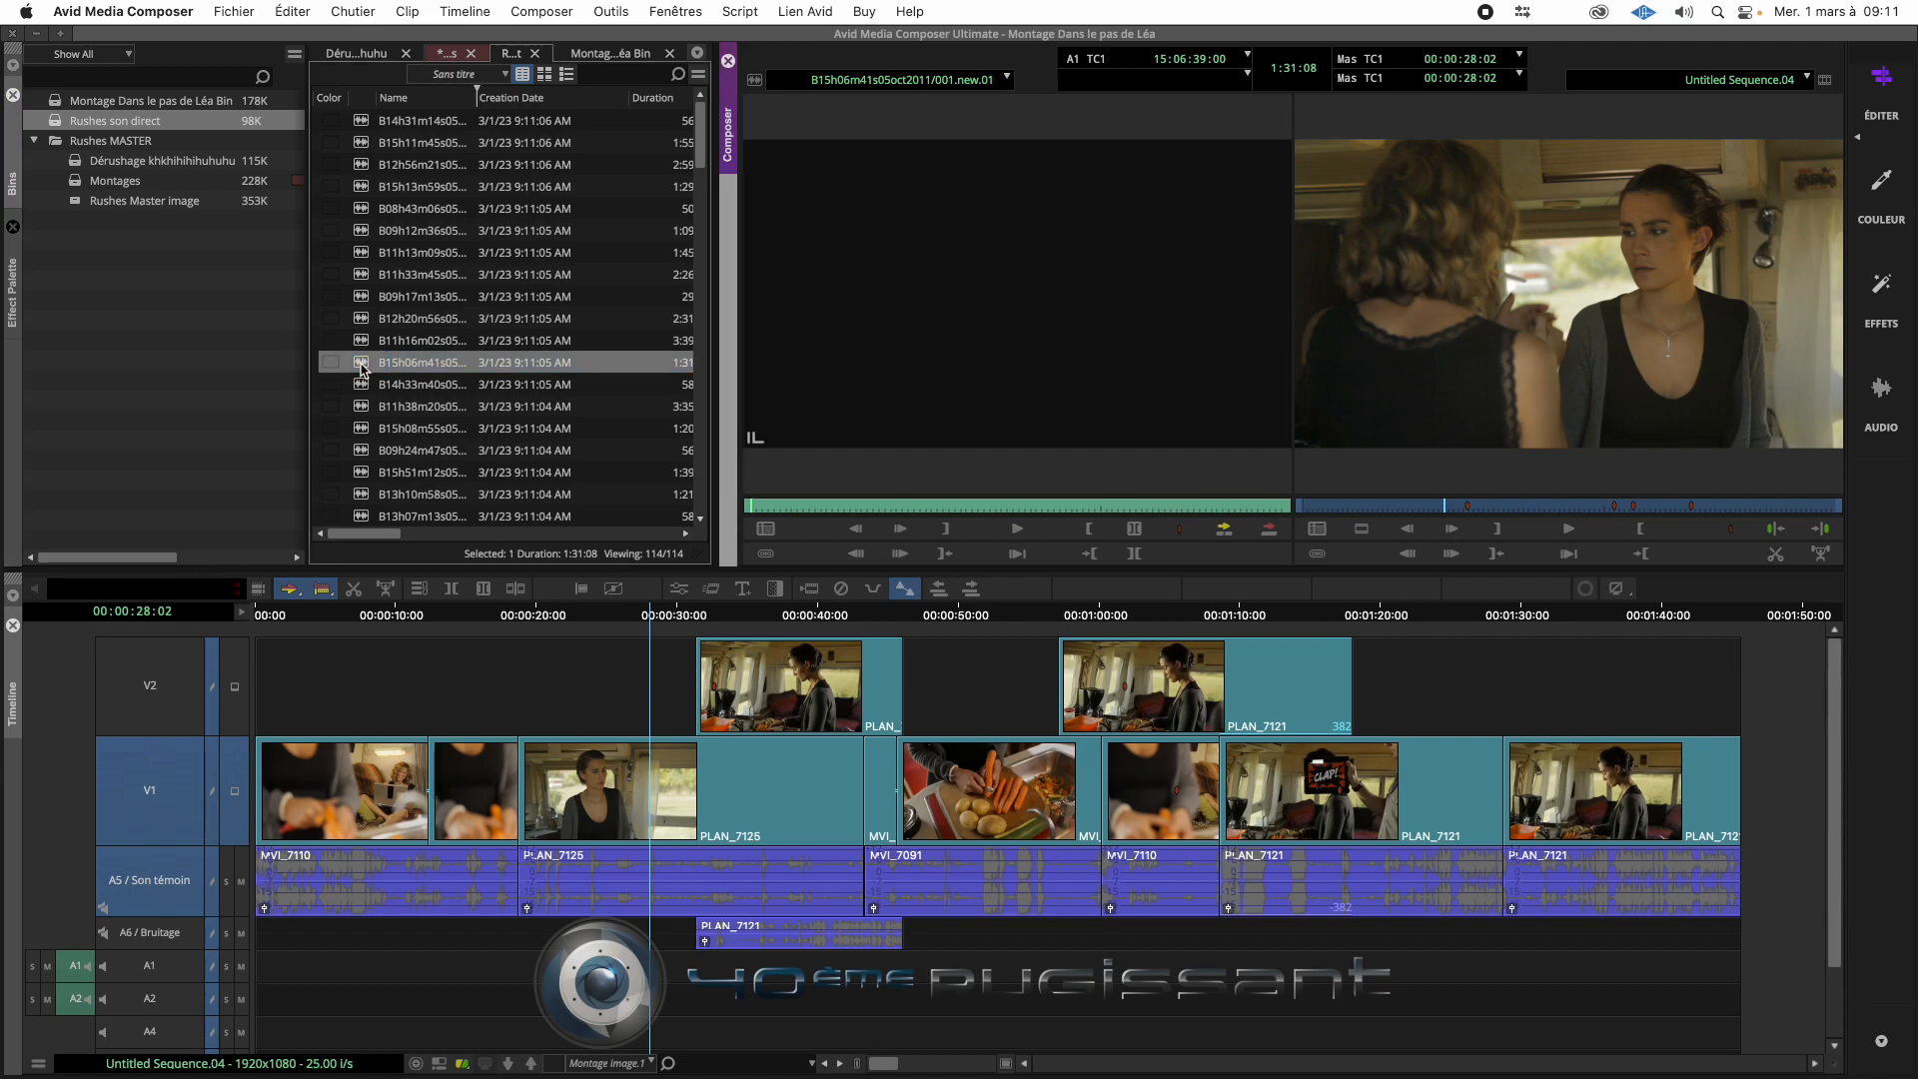
{"action": "left_click", "coordinate": [841, 507]}
{"action": "key", "text": "space"}
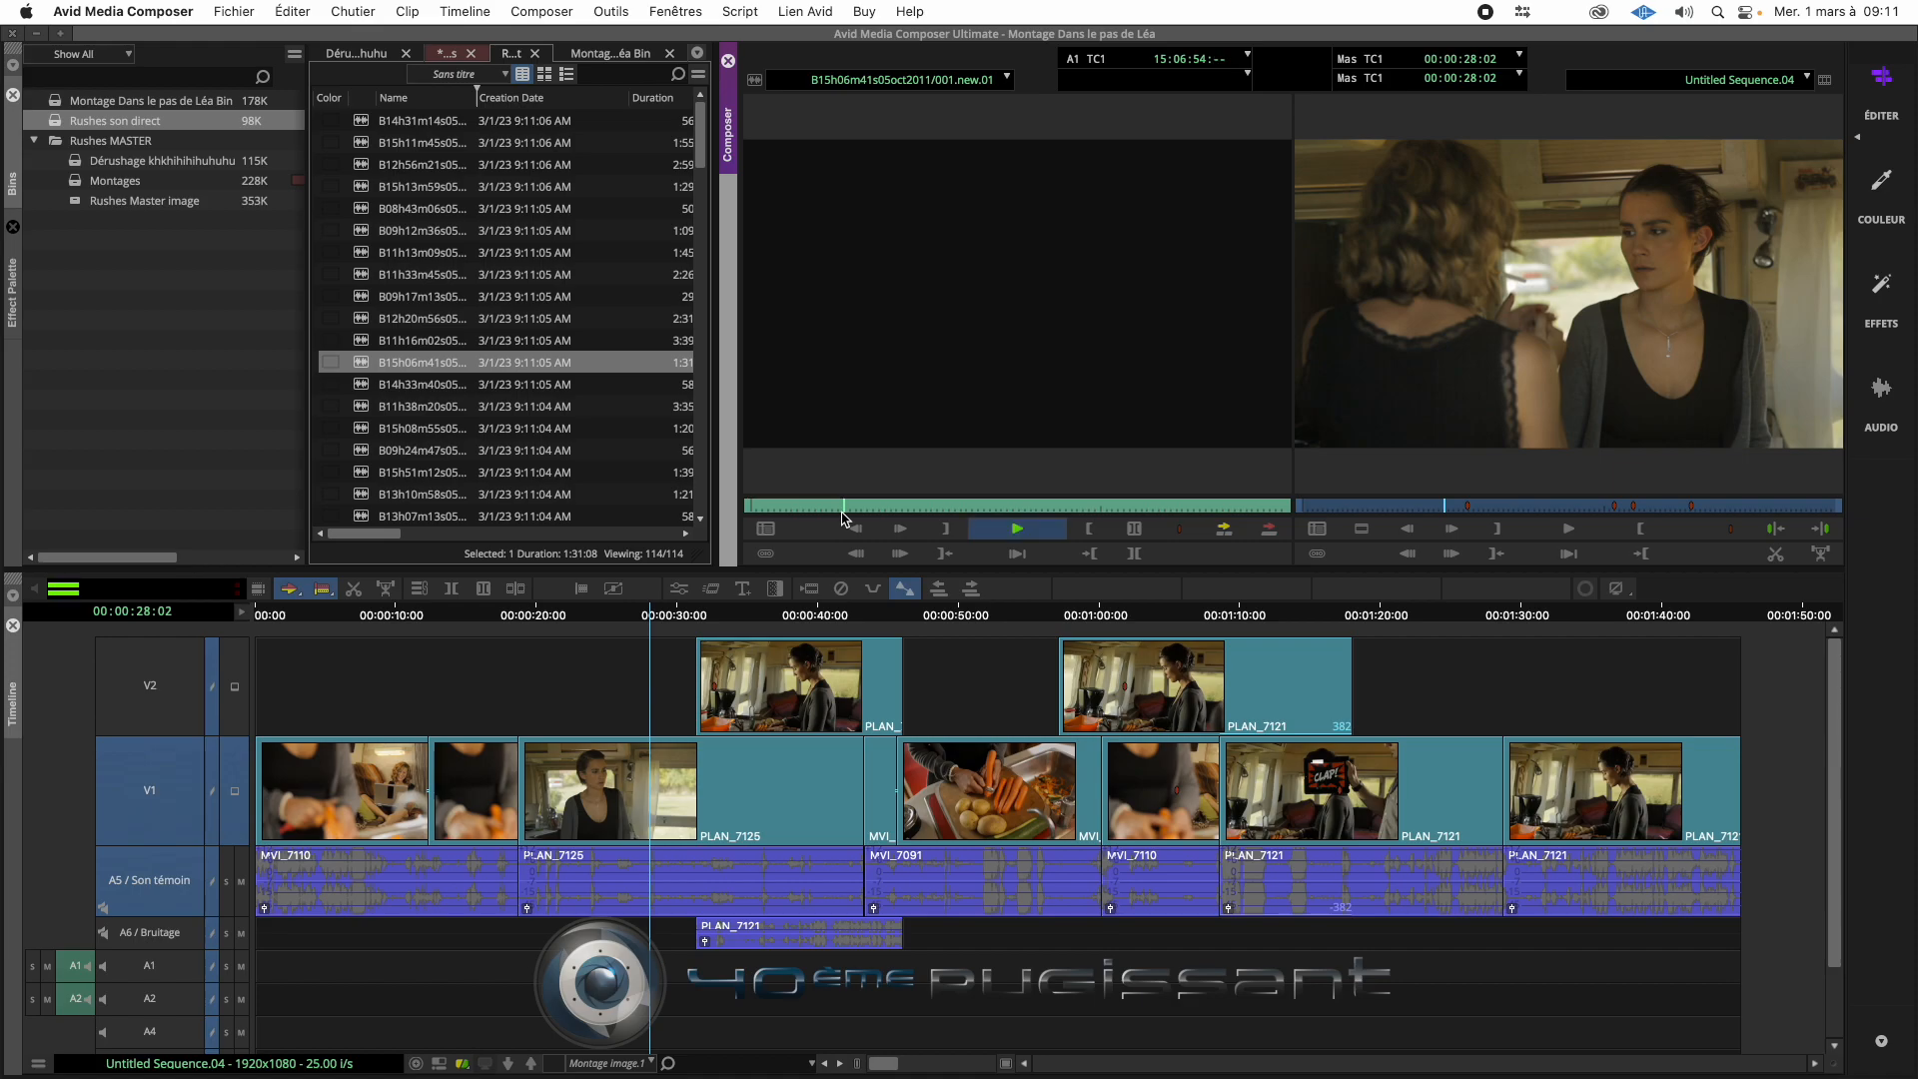
{"action": "key", "text": "space"}
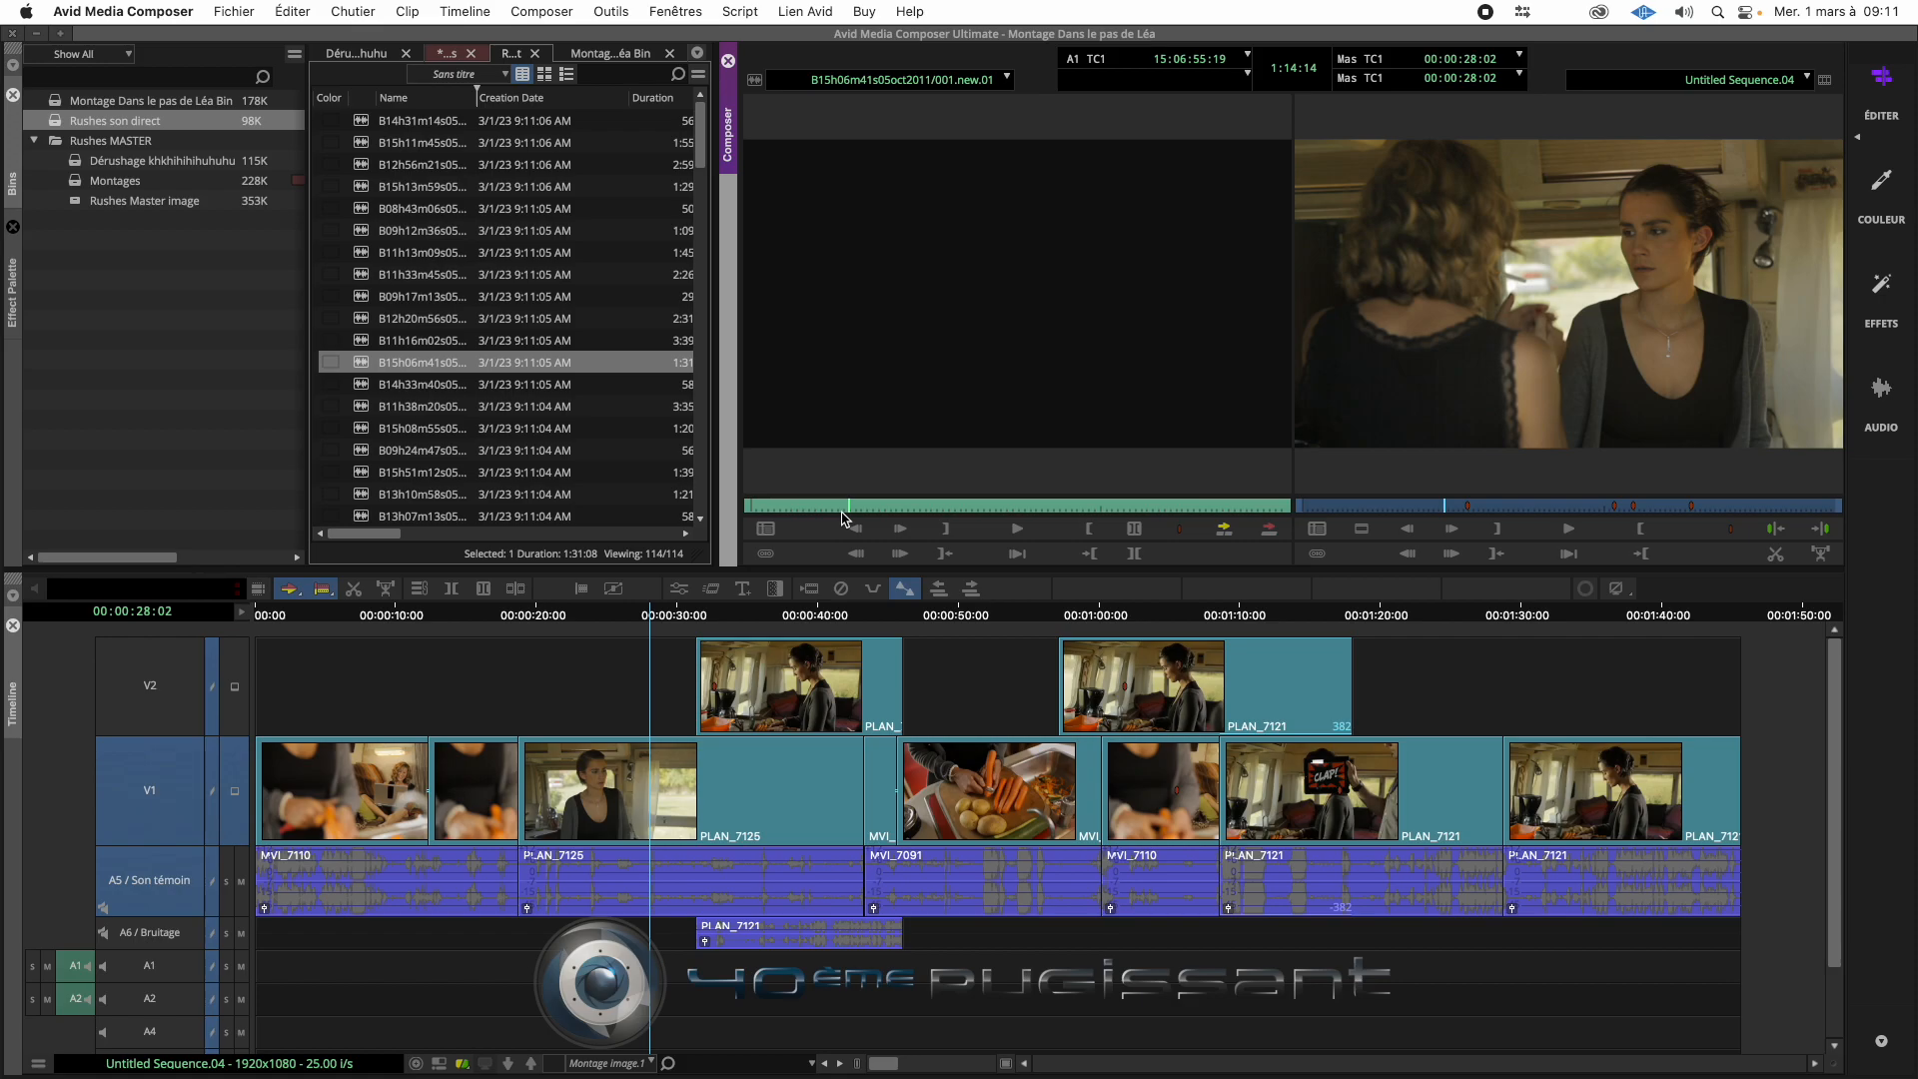
- Show the source clip in the timeline and mark In at 15:07:11:22 and Out at 15:07:48:22 around the wanted passage
{"action": "left_click", "coordinate": [440, 1065]}
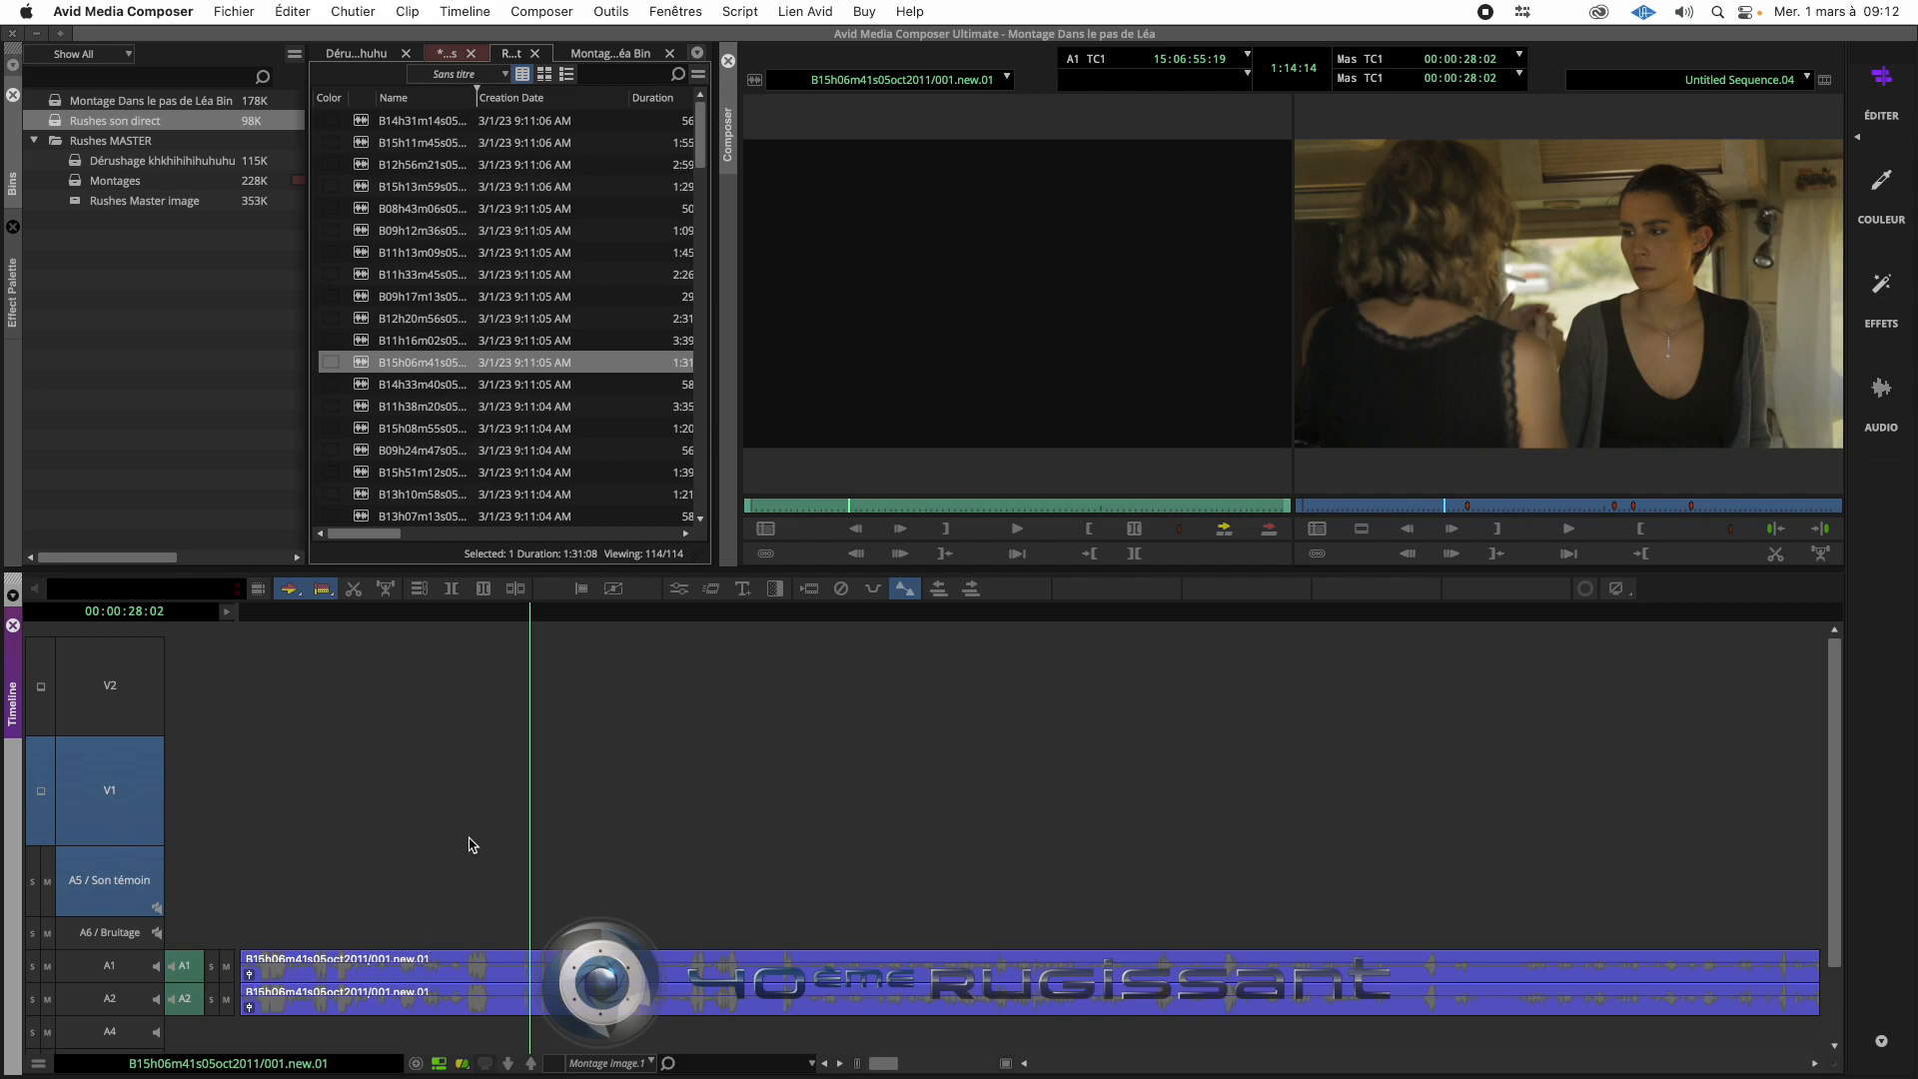
{"action": "left_click", "coordinate": [459, 621]}
{"action": "left_click_drag", "start_coordinate": [460, 622], "coordinate": [811, 635]}
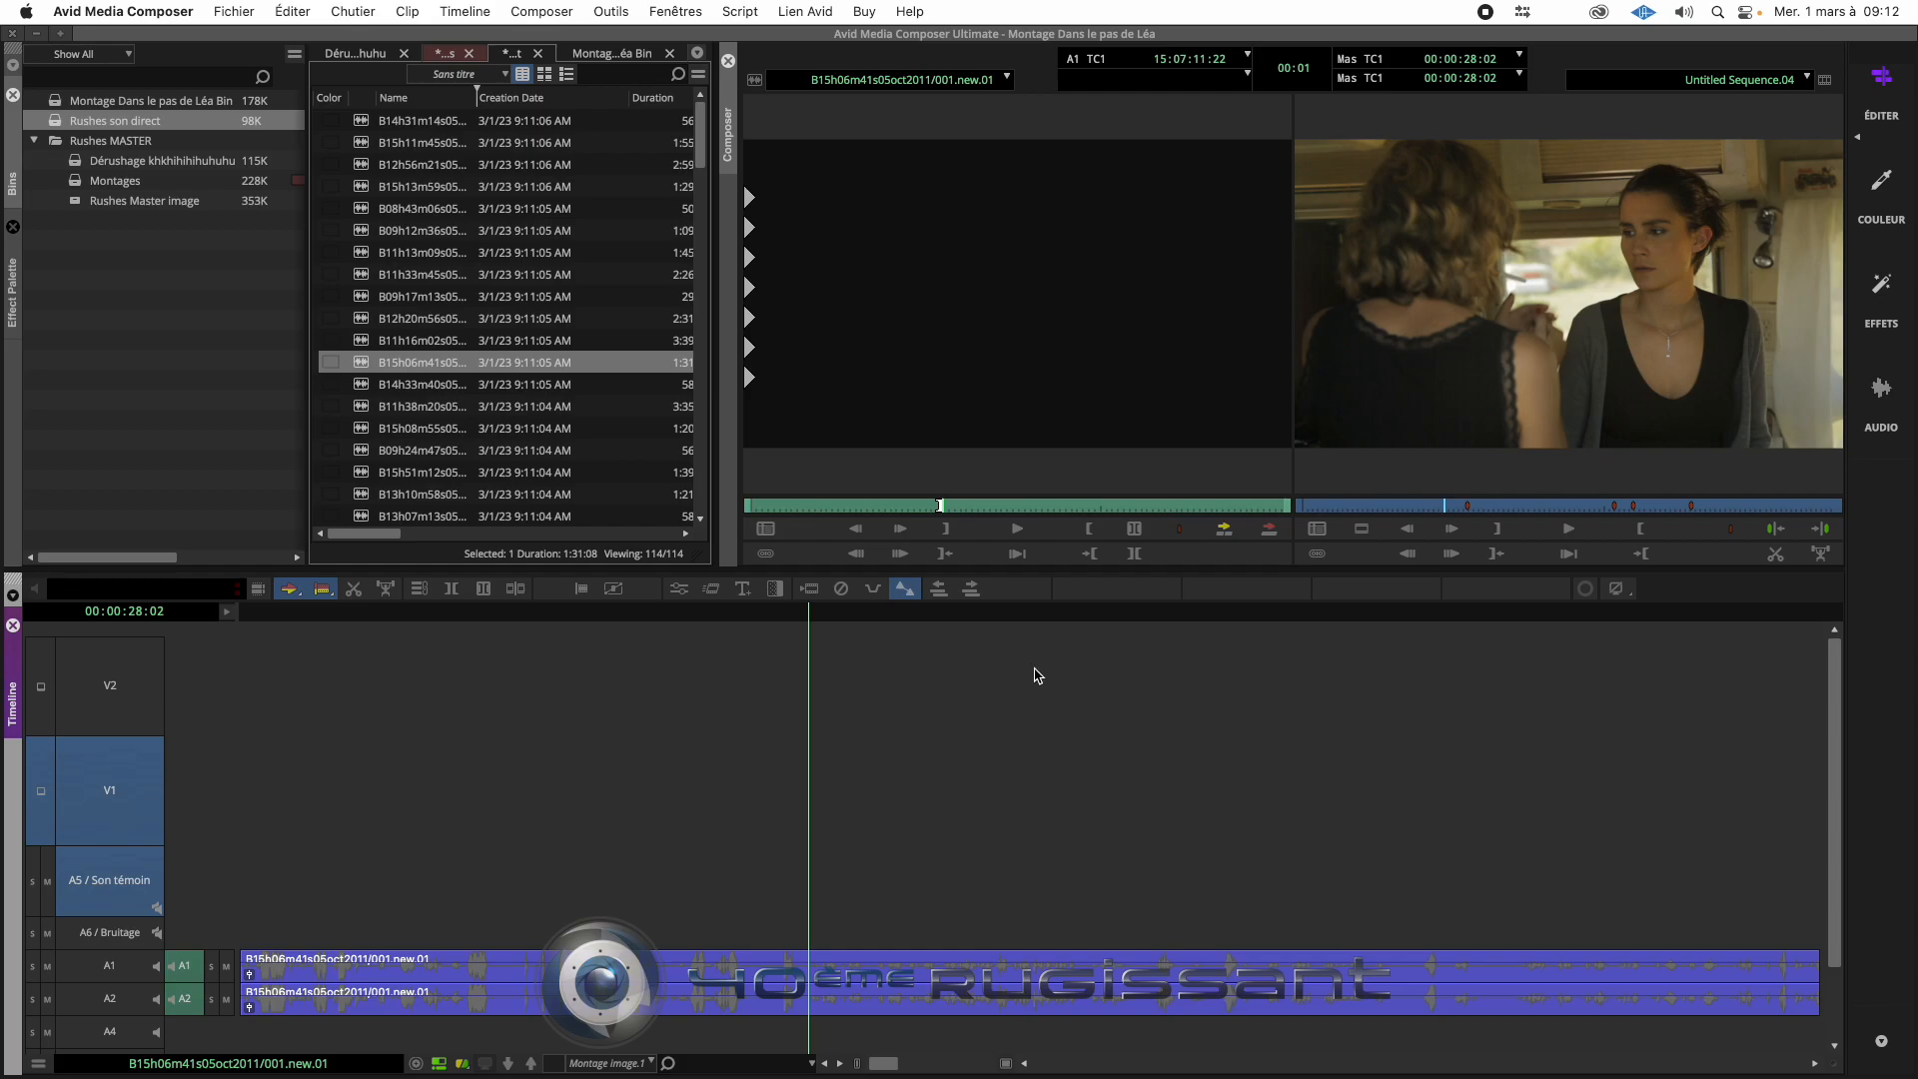
{"action": "left_click", "coordinate": [1404, 614]}
{"action": "left_click_drag", "start_coordinate": [1403, 613], "coordinate": [1448, 612]}
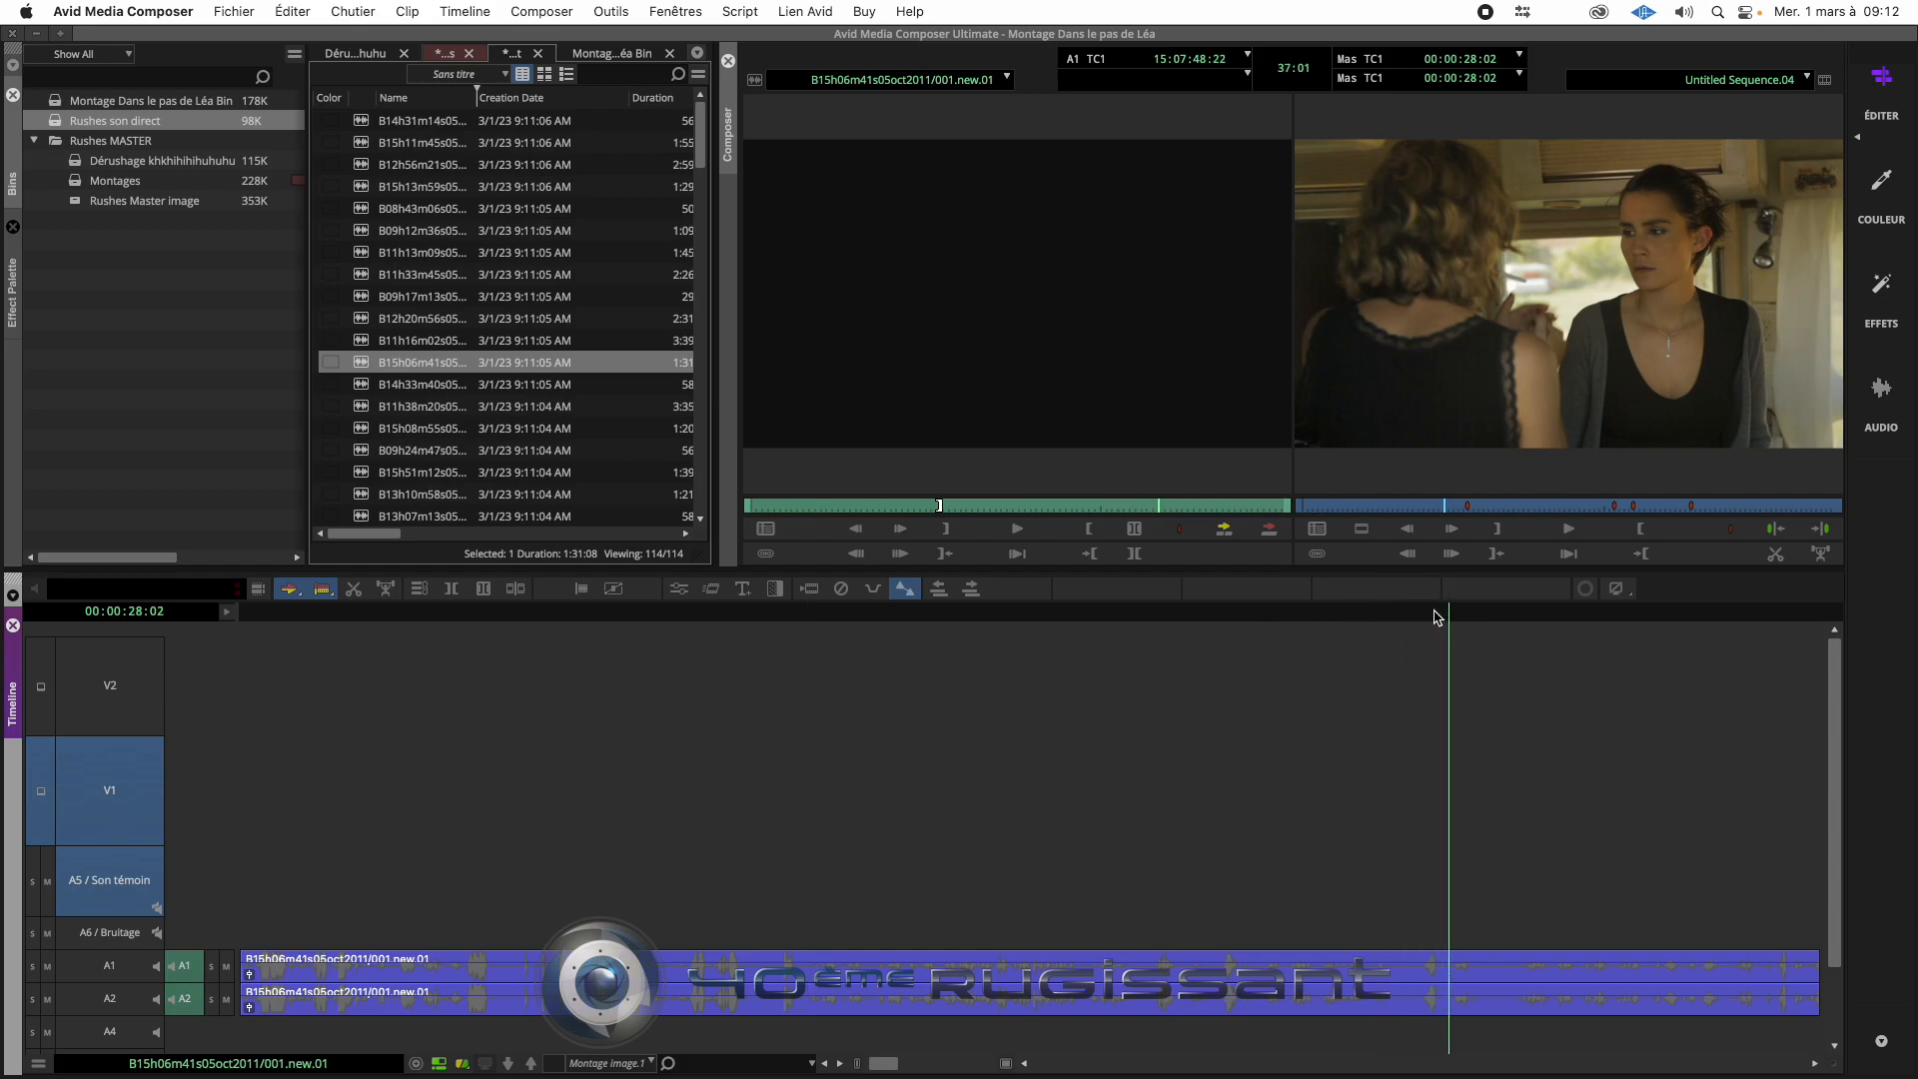
{"action": "key", "text": "o"}
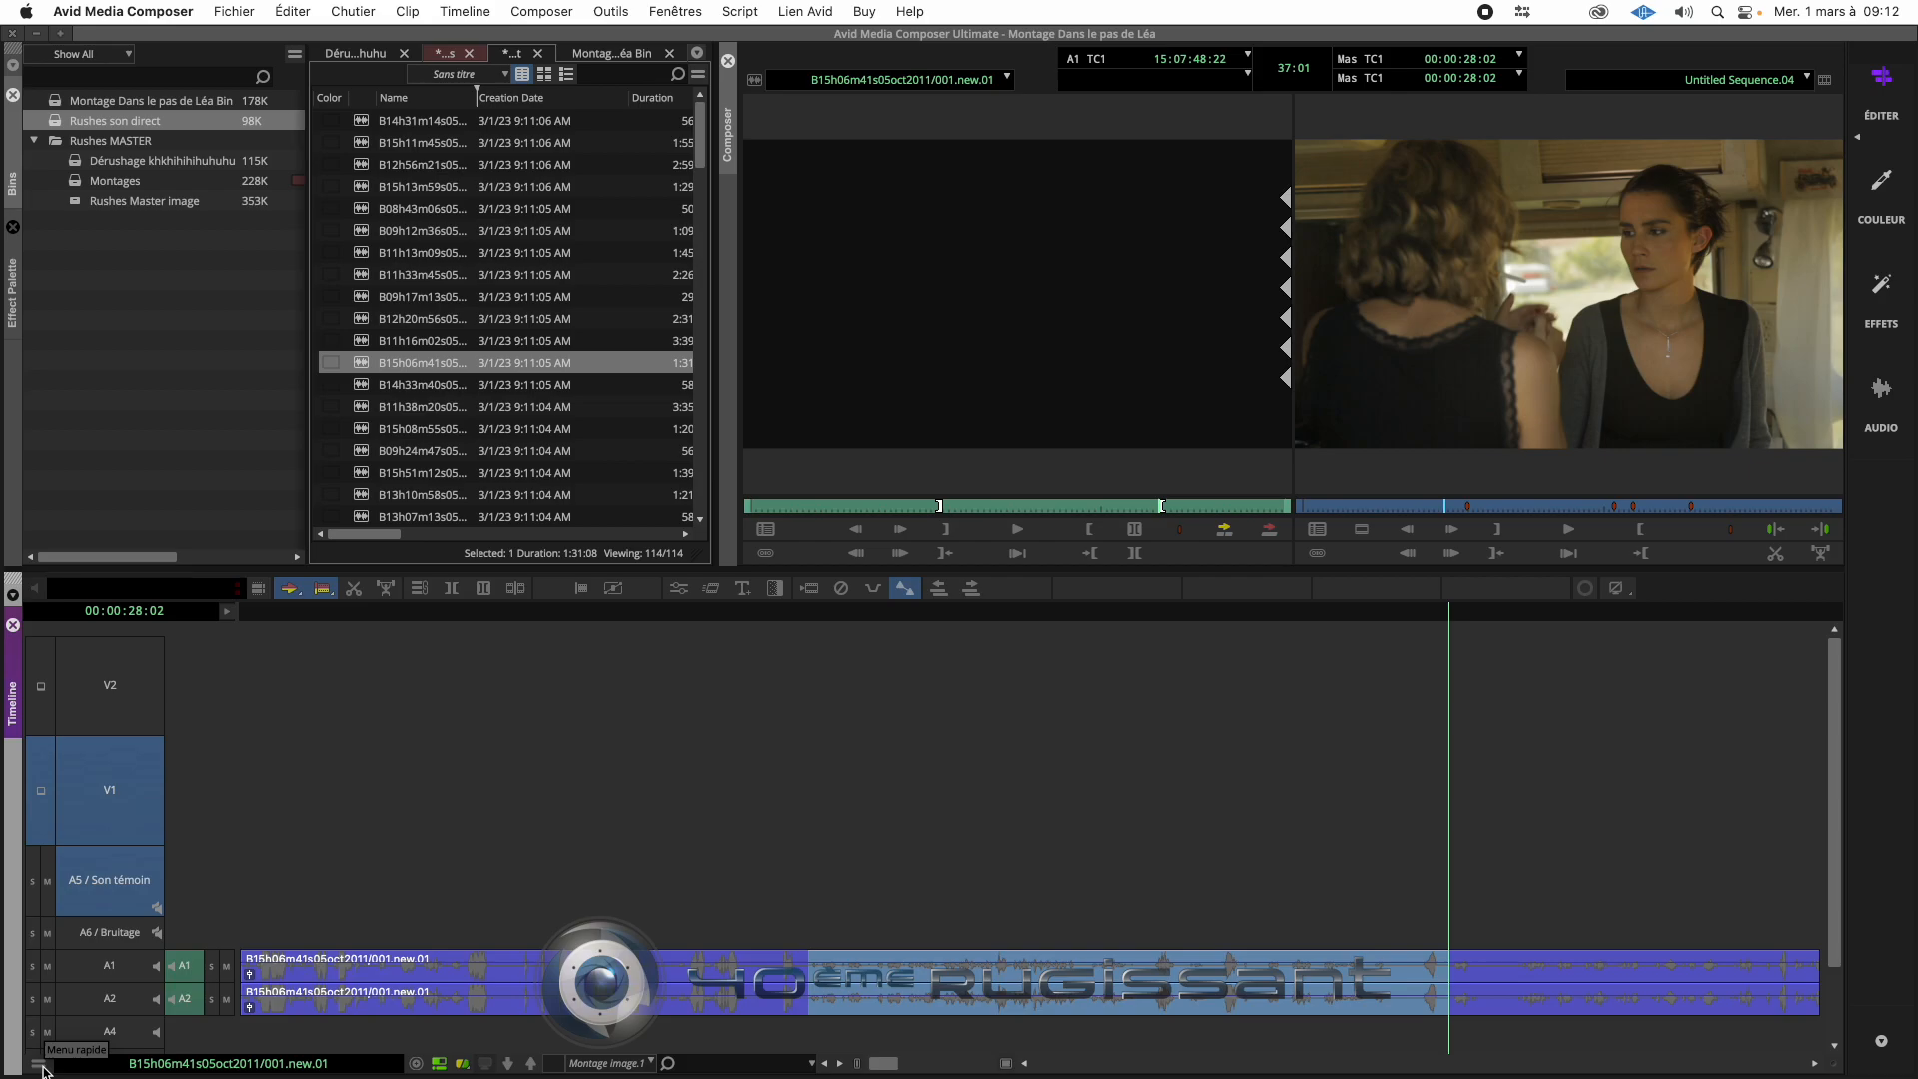
- Check the Forme d'onde option in the timeline's audio data settings and scrub the source clip through its marked passage
{"action": "left_click", "coordinate": [39, 1064]}
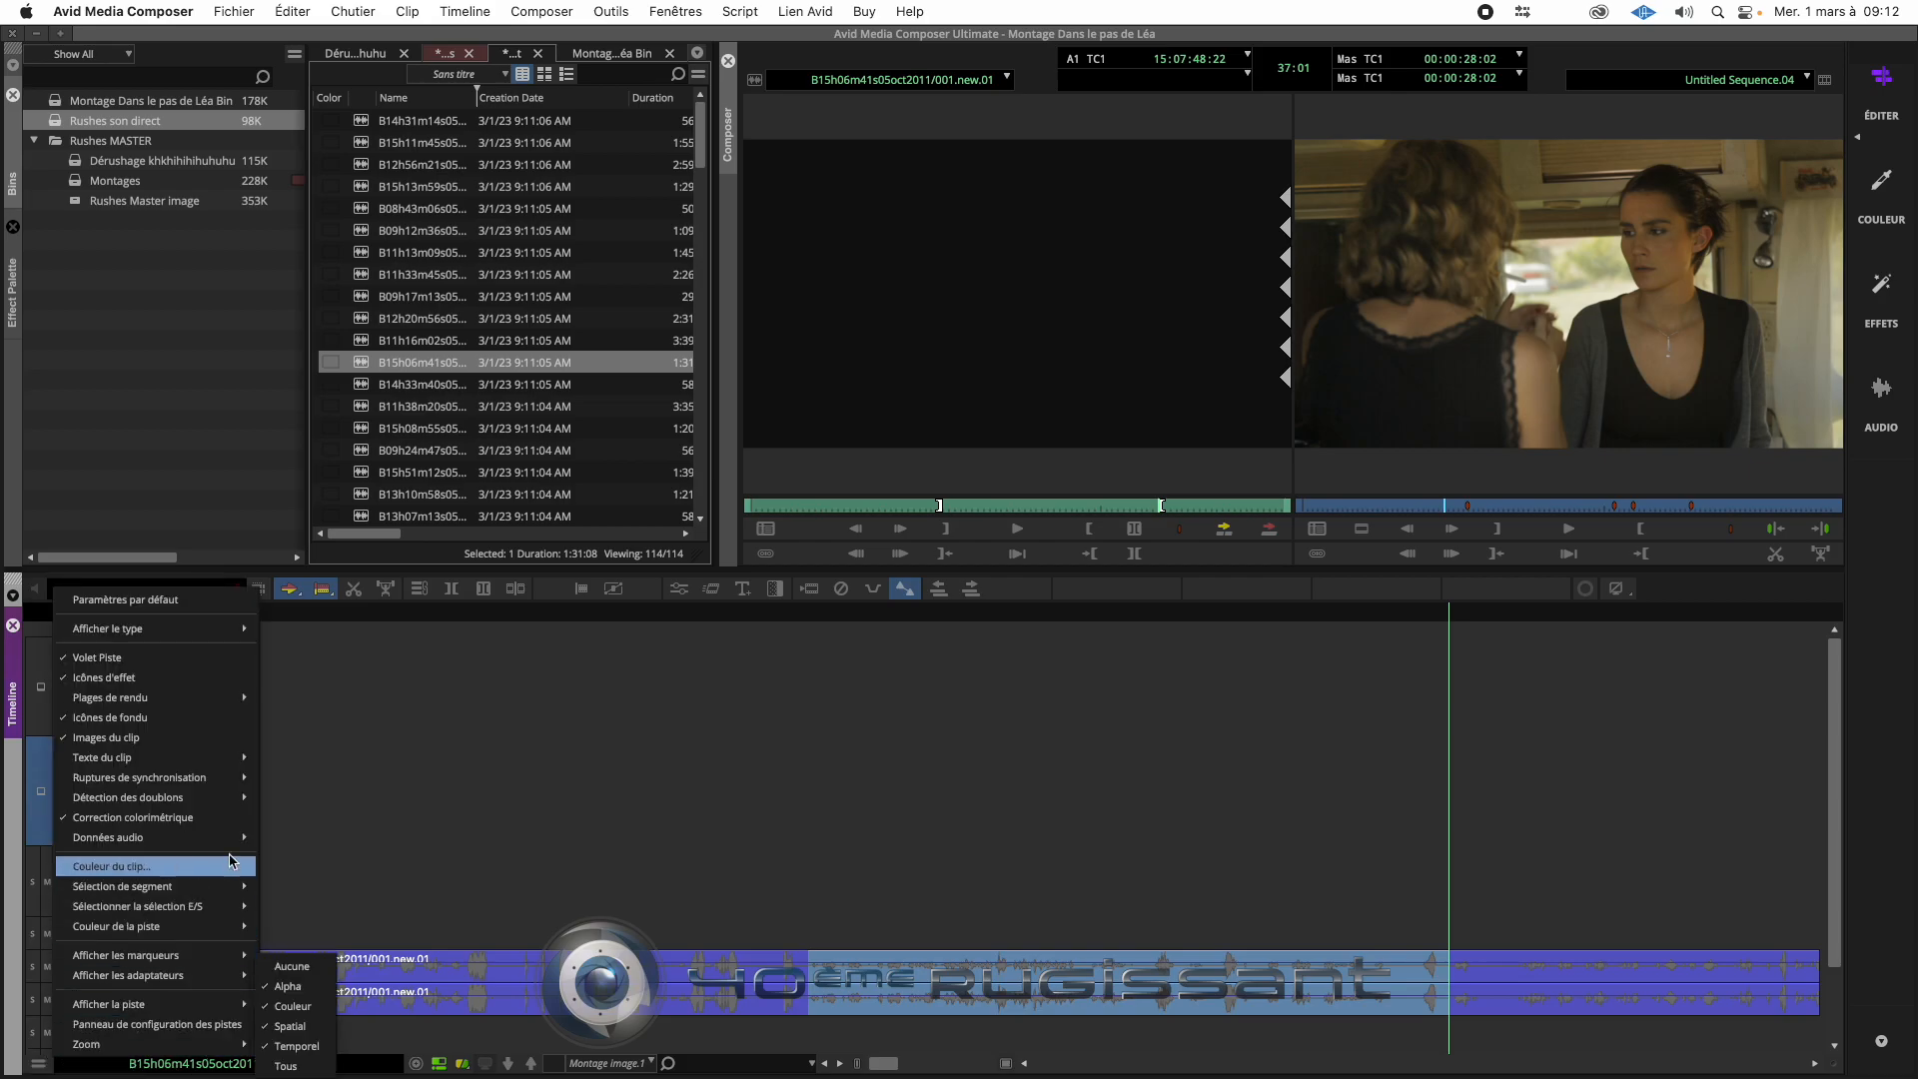
{"action": "mouse_move", "coordinate": [239, 842]}
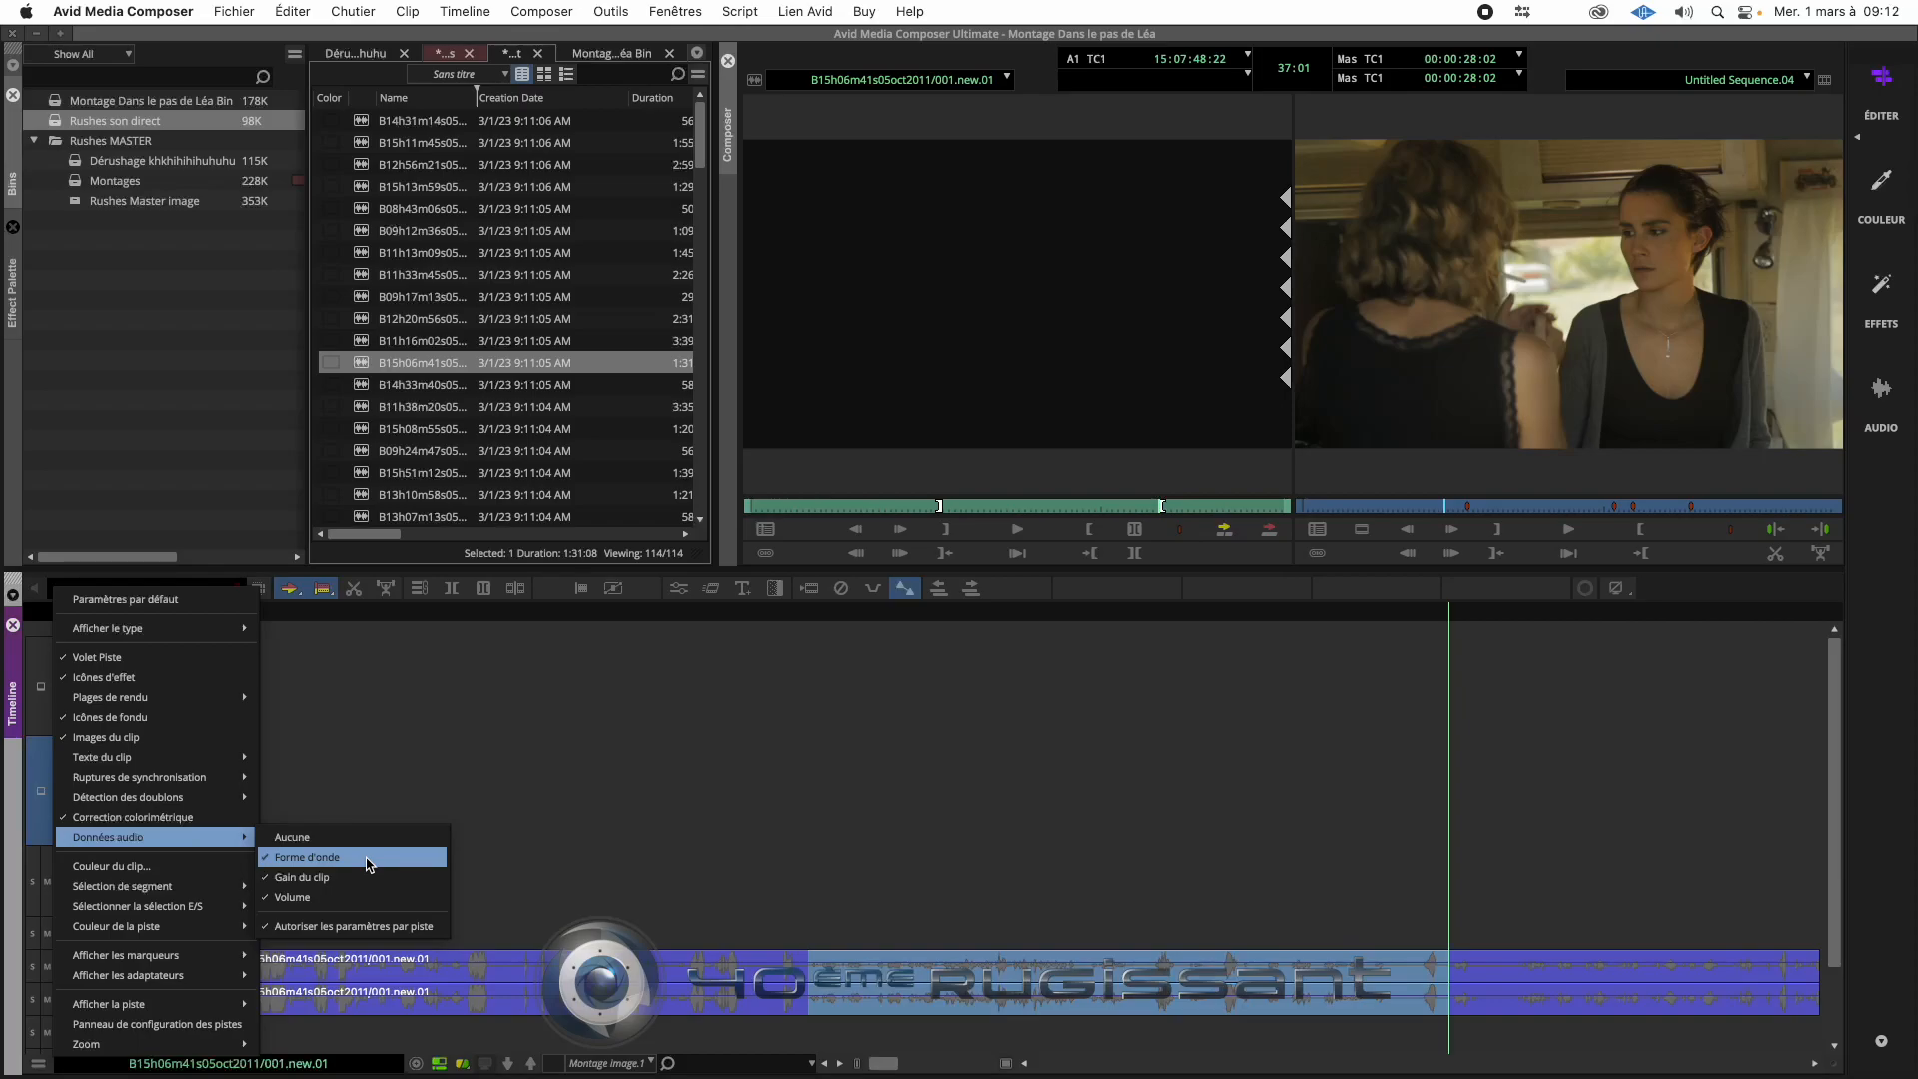
{"action": "left_click", "coordinate": [660, 824]}
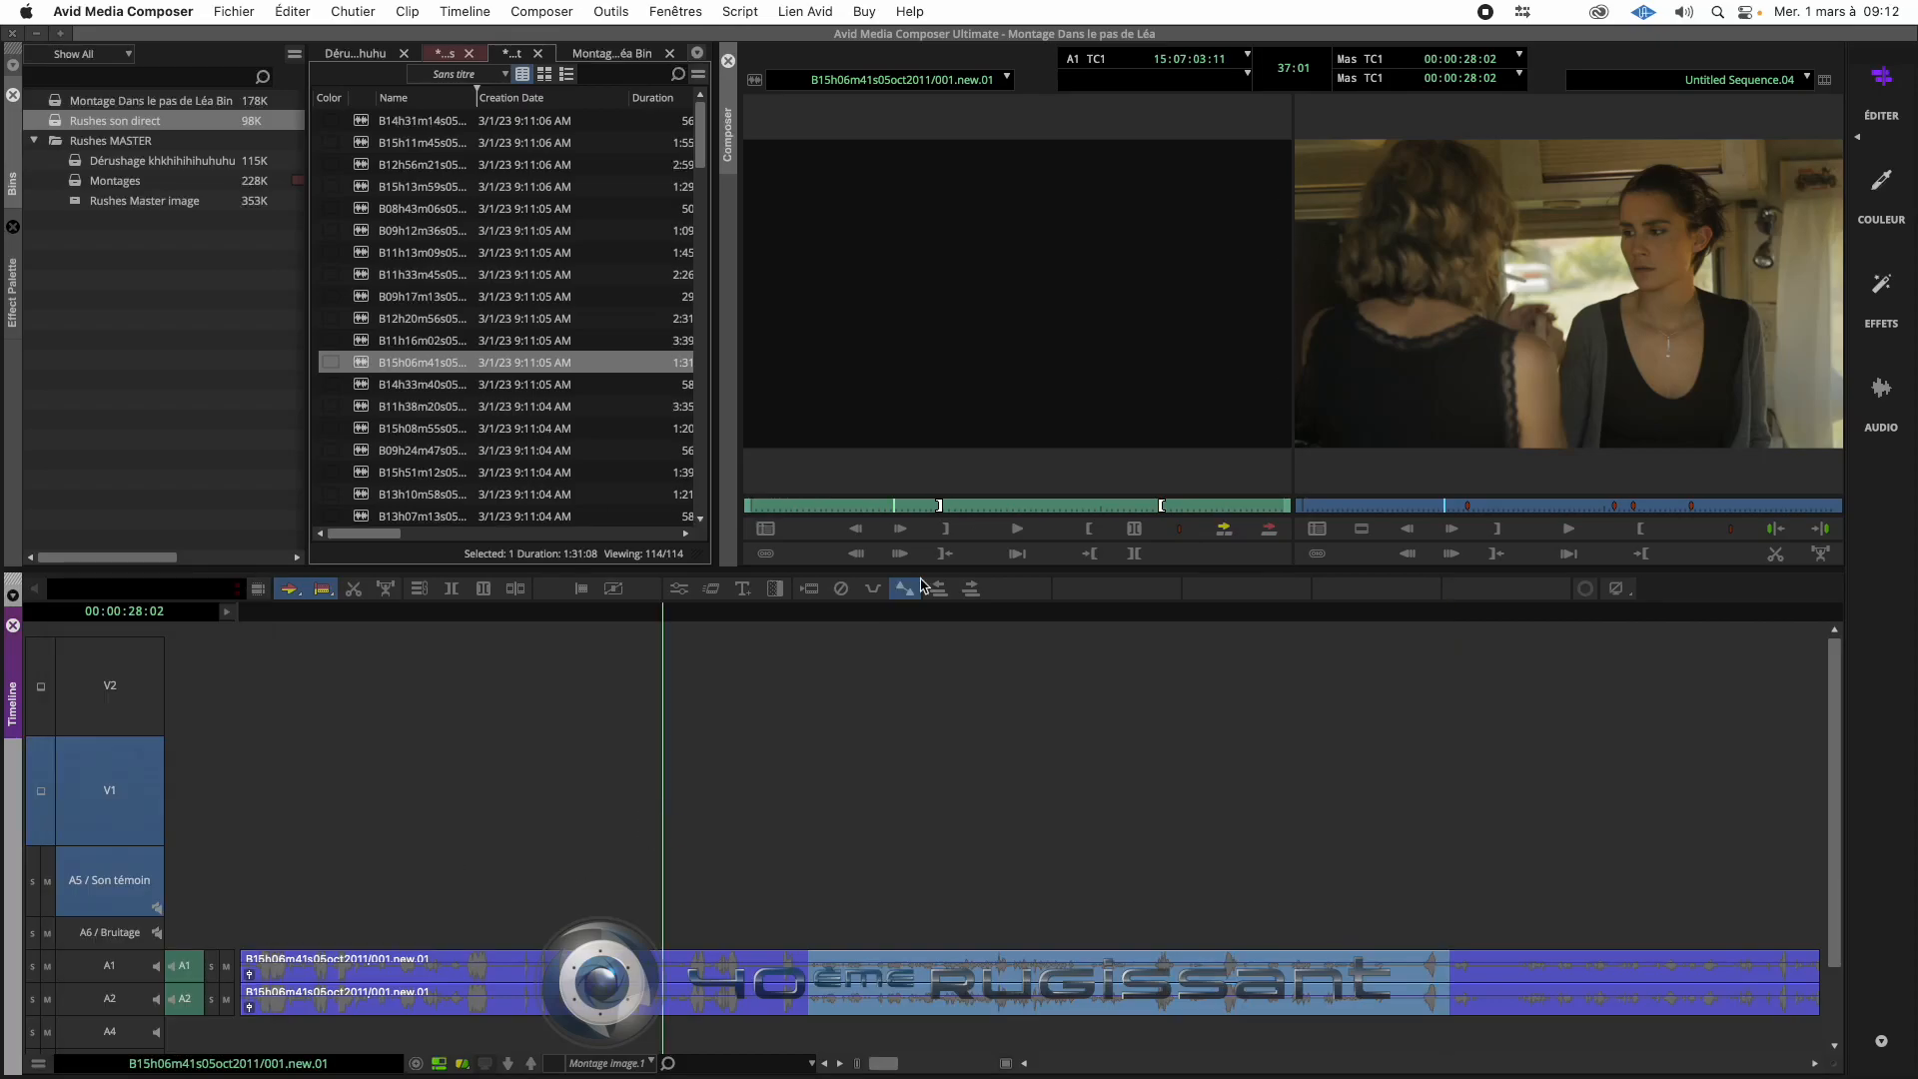
{"action": "left_click", "coordinate": [960, 502]}
{"action": "left_click", "coordinate": [1153, 505]}
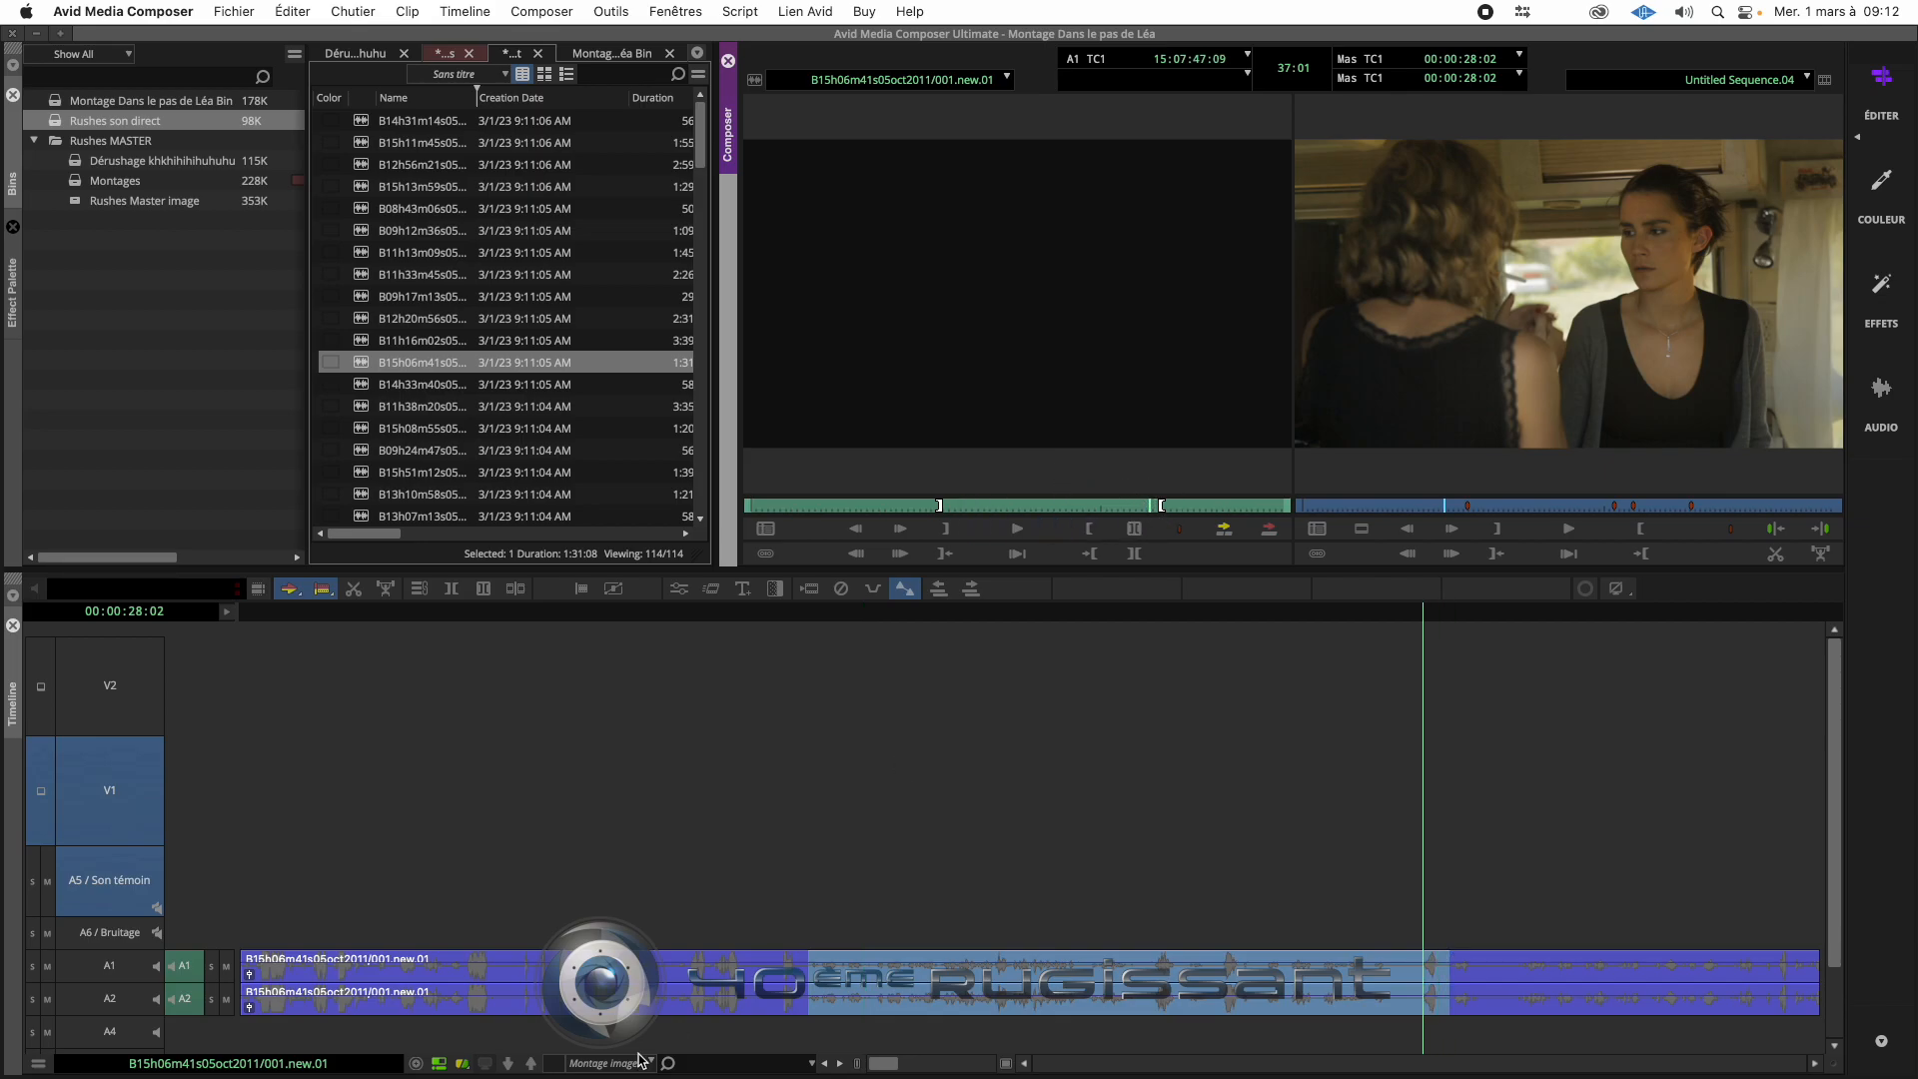
- Switch the timeline back to the sequence, park the playhead at 00:00:19:07 and enable record tracks A1 and A2
{"action": "left_click", "coordinate": [441, 1065]}
{"action": "left_click", "coordinate": [440, 1065]}
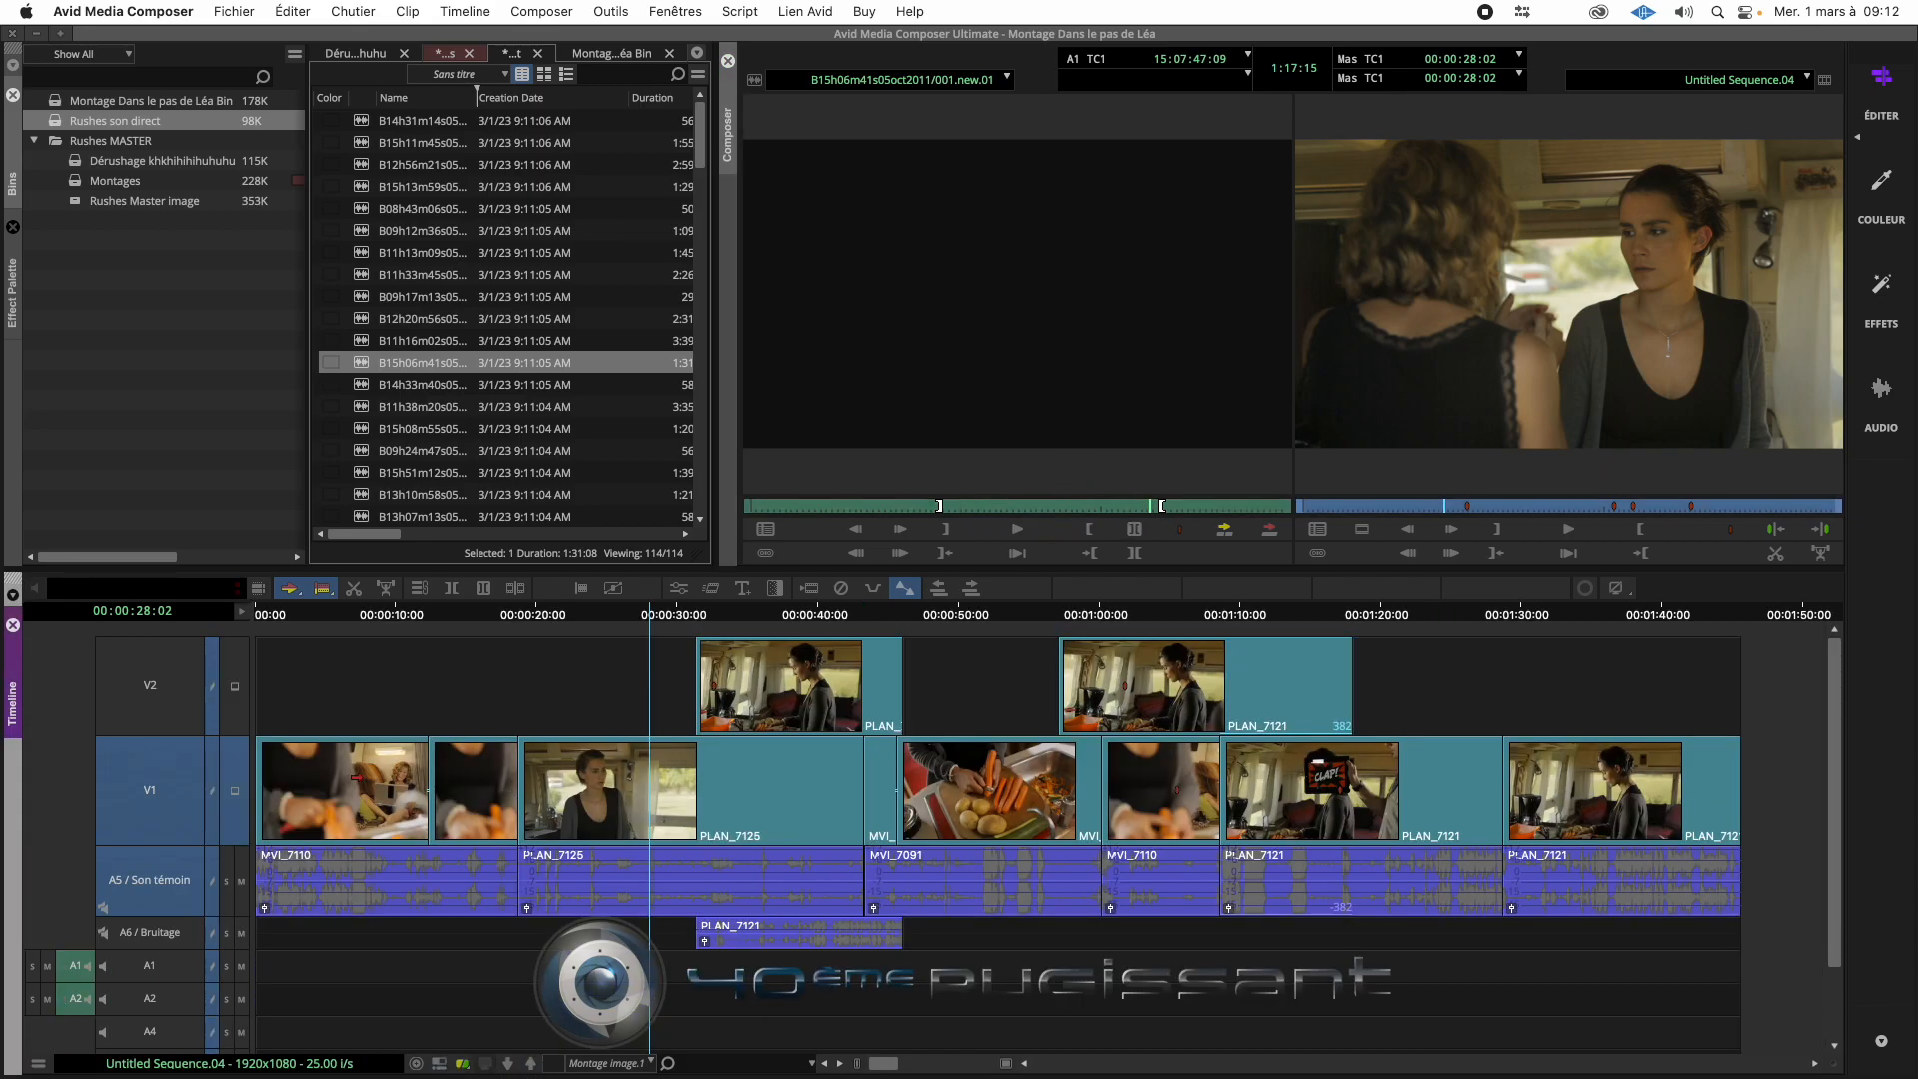
{"action": "left_click_drag", "start_coordinate": [659, 626], "coordinate": [529, 627]}
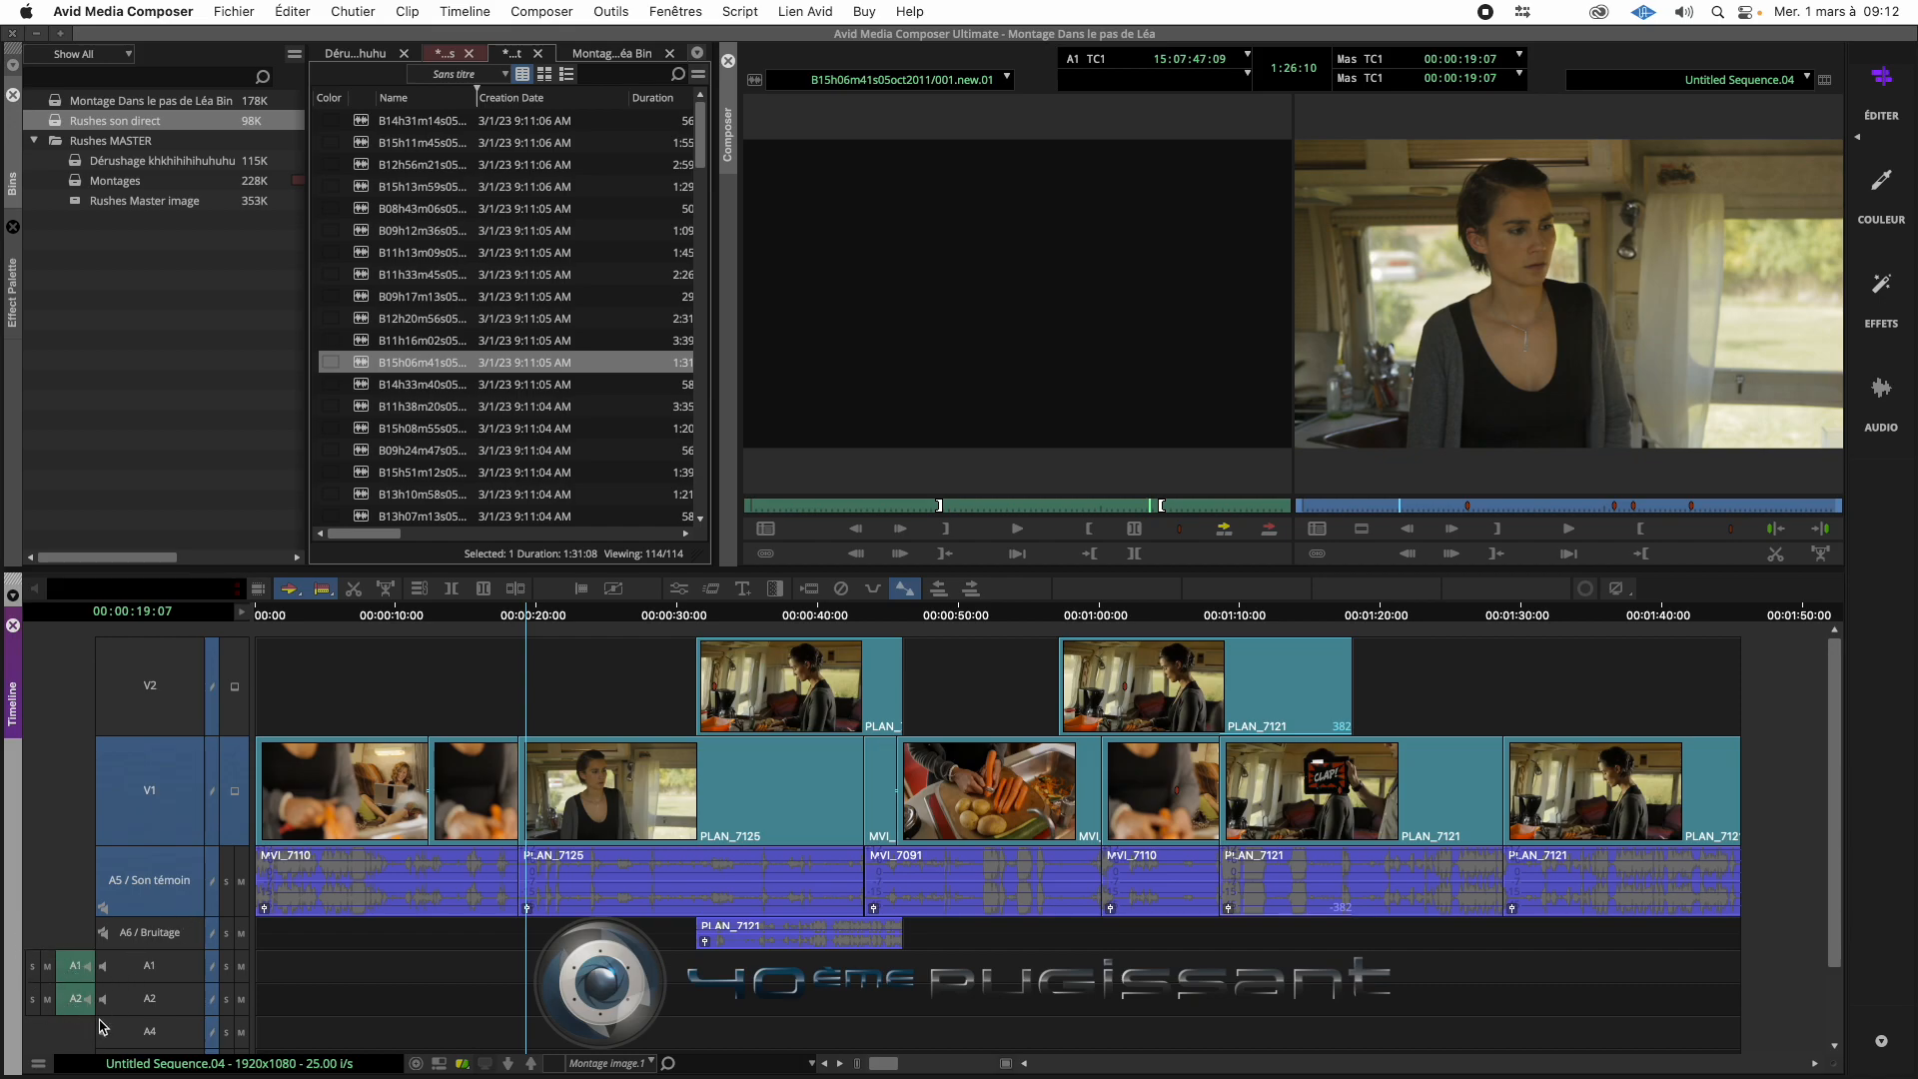
{"action": "left_click", "coordinate": [150, 965]}
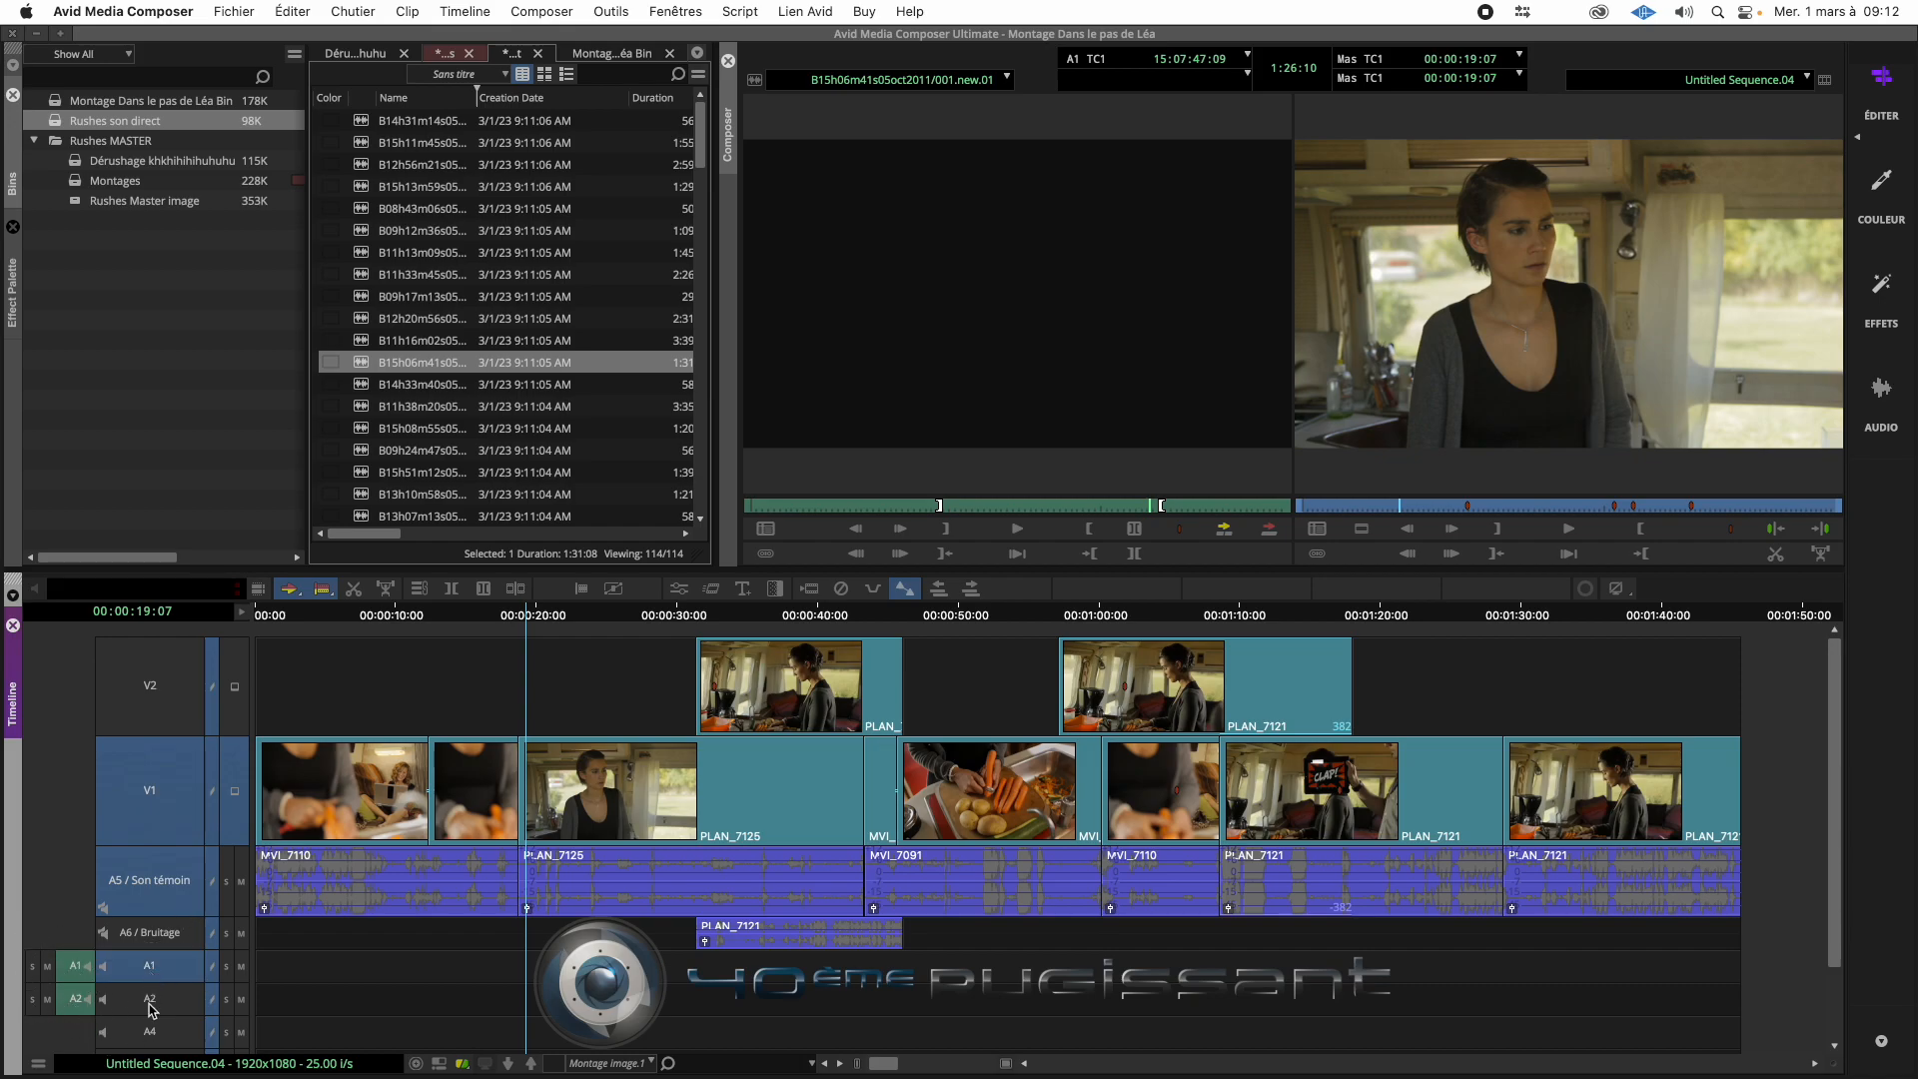
{"action": "left_click", "coordinate": [150, 998]}
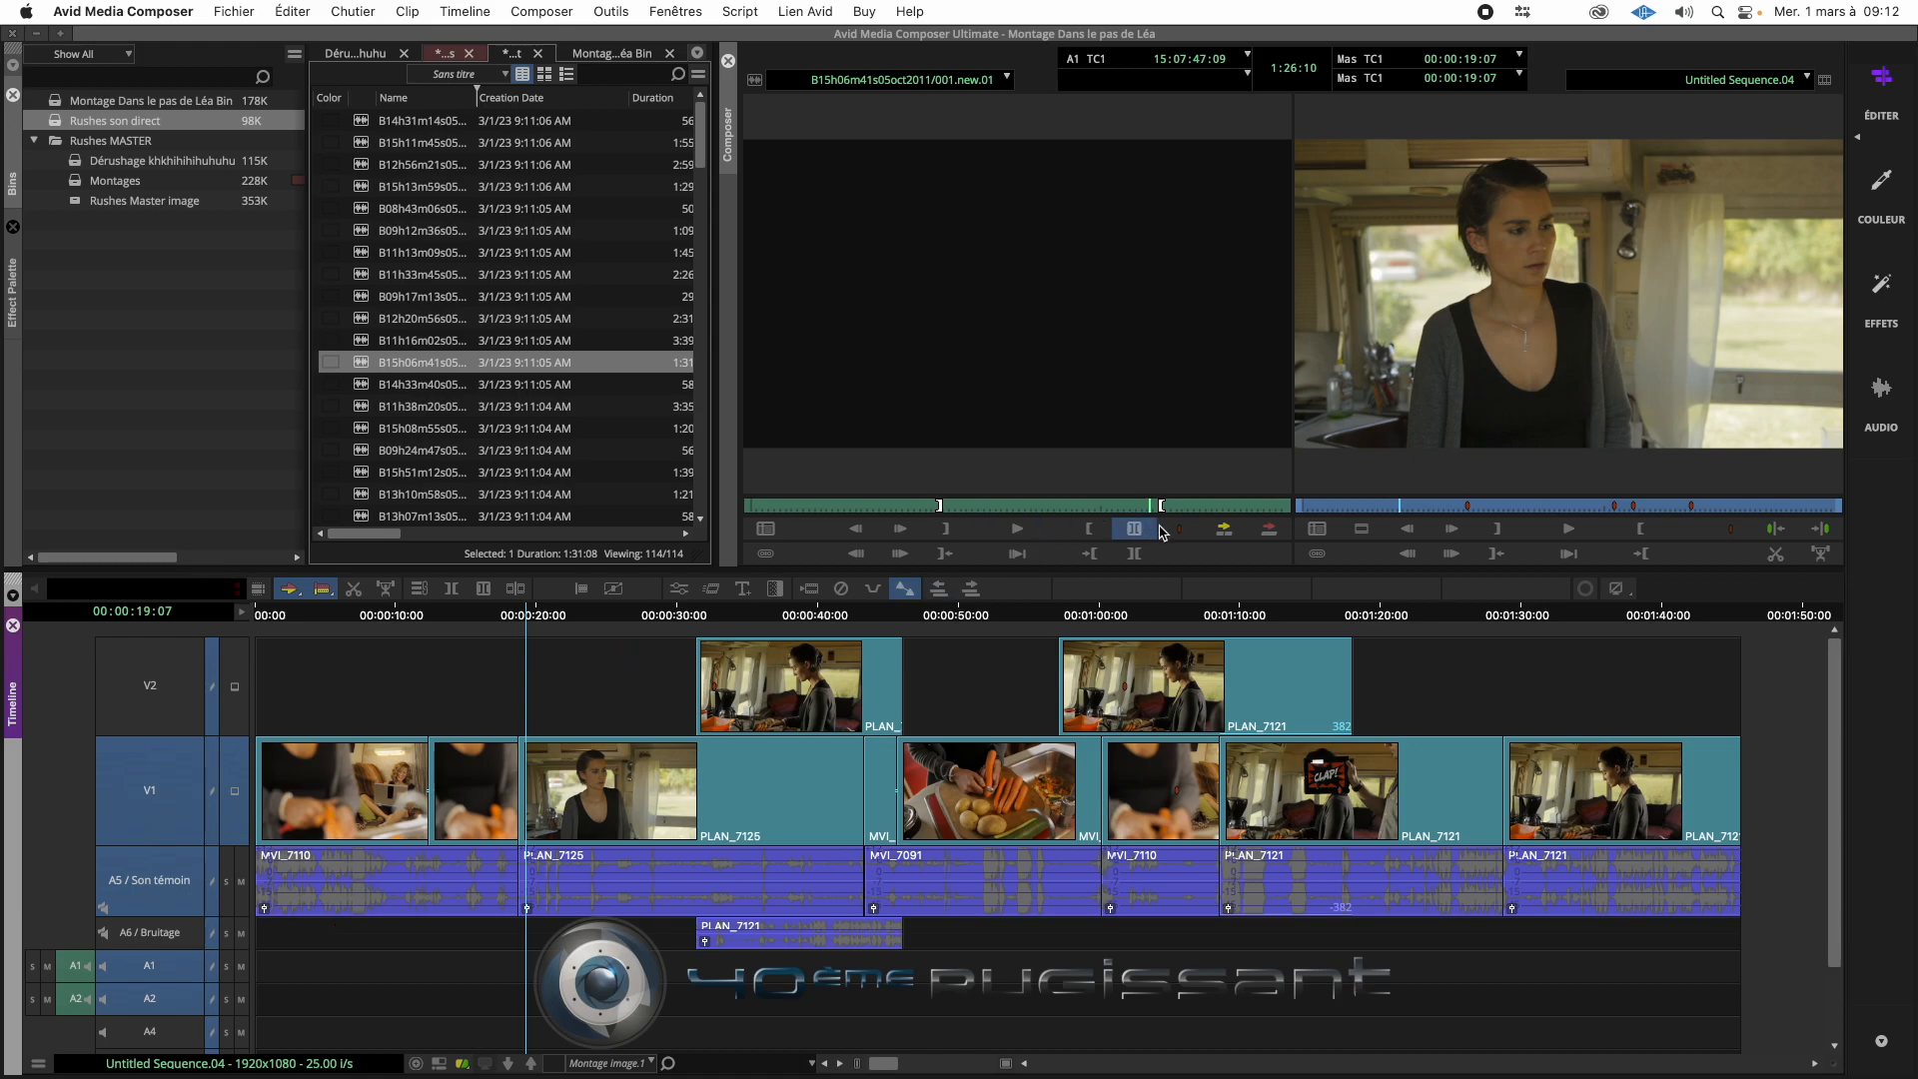
- Try overwriting the marked source audio into the sequence with V1 and A5 still enabled, and undo the edit
{"action": "left_click", "coordinate": [1269, 531]}
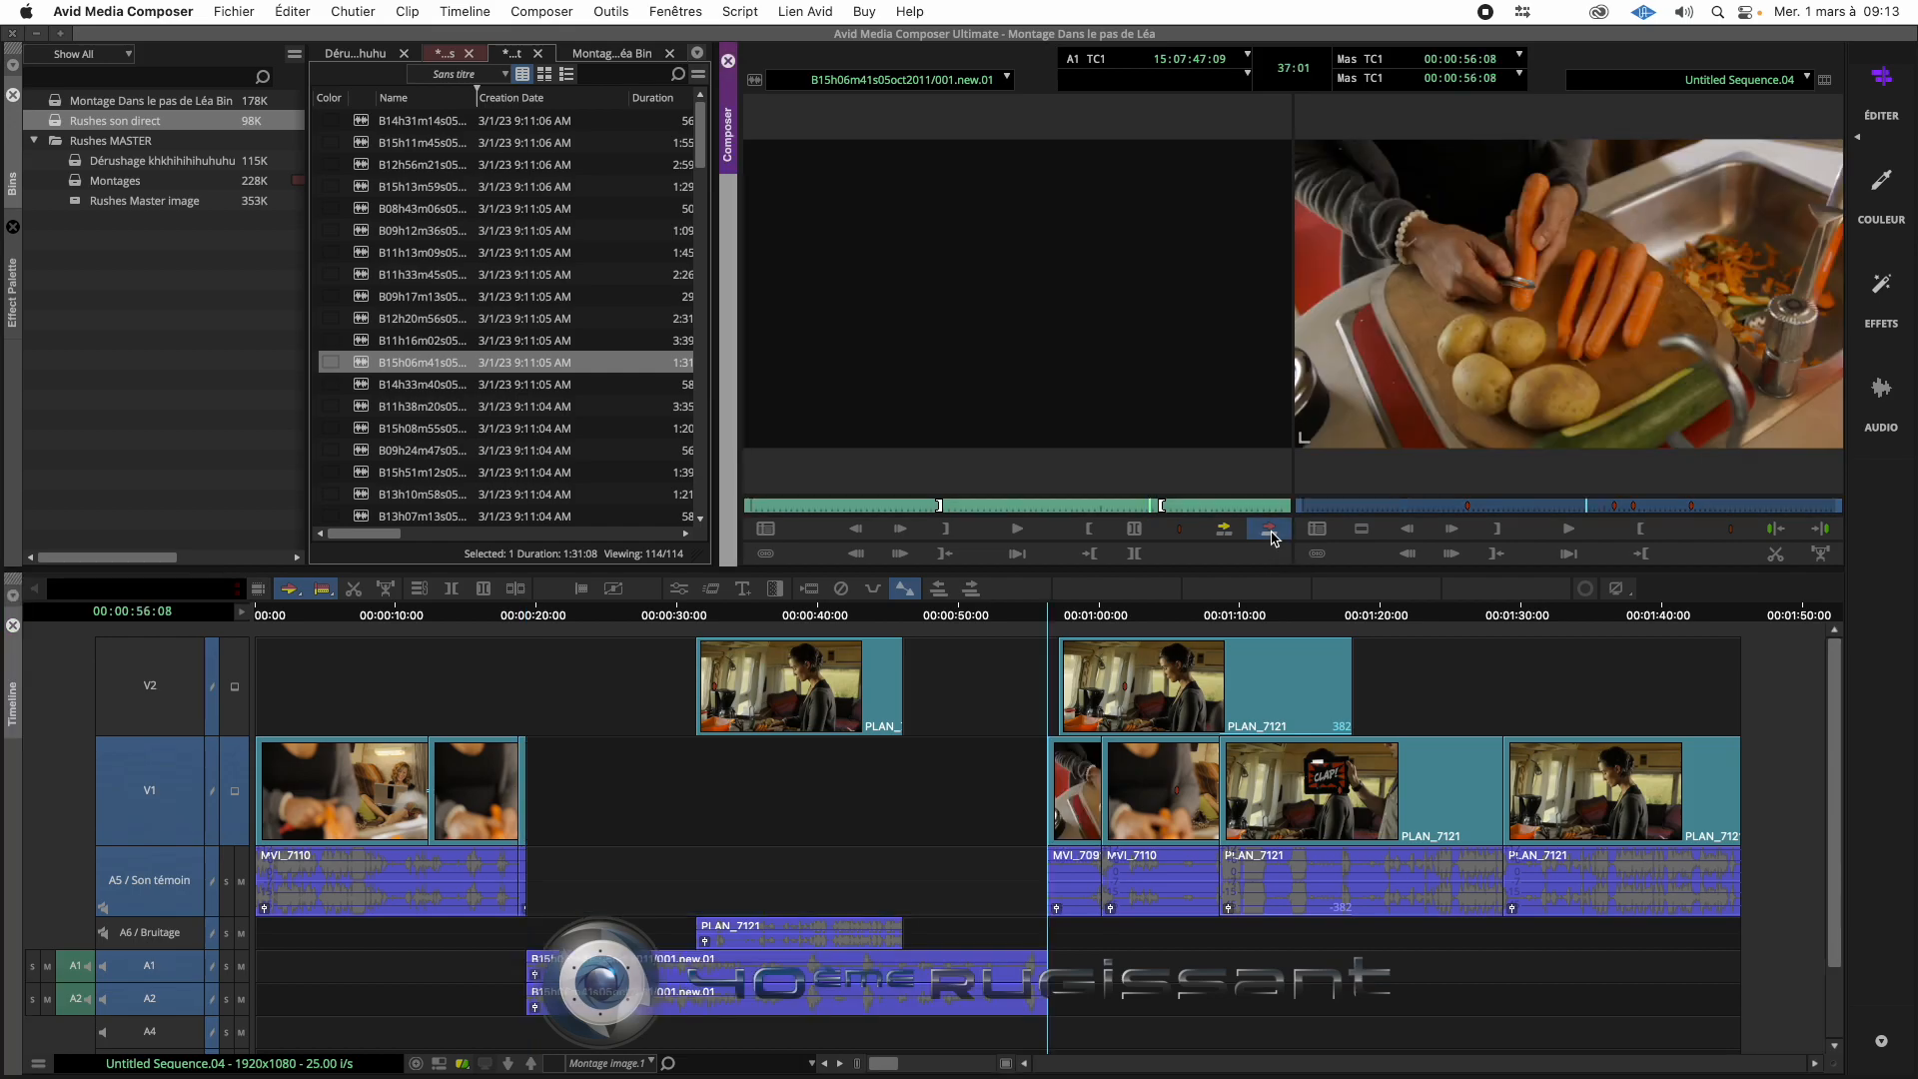
{"action": "key", "text": "super+z"}
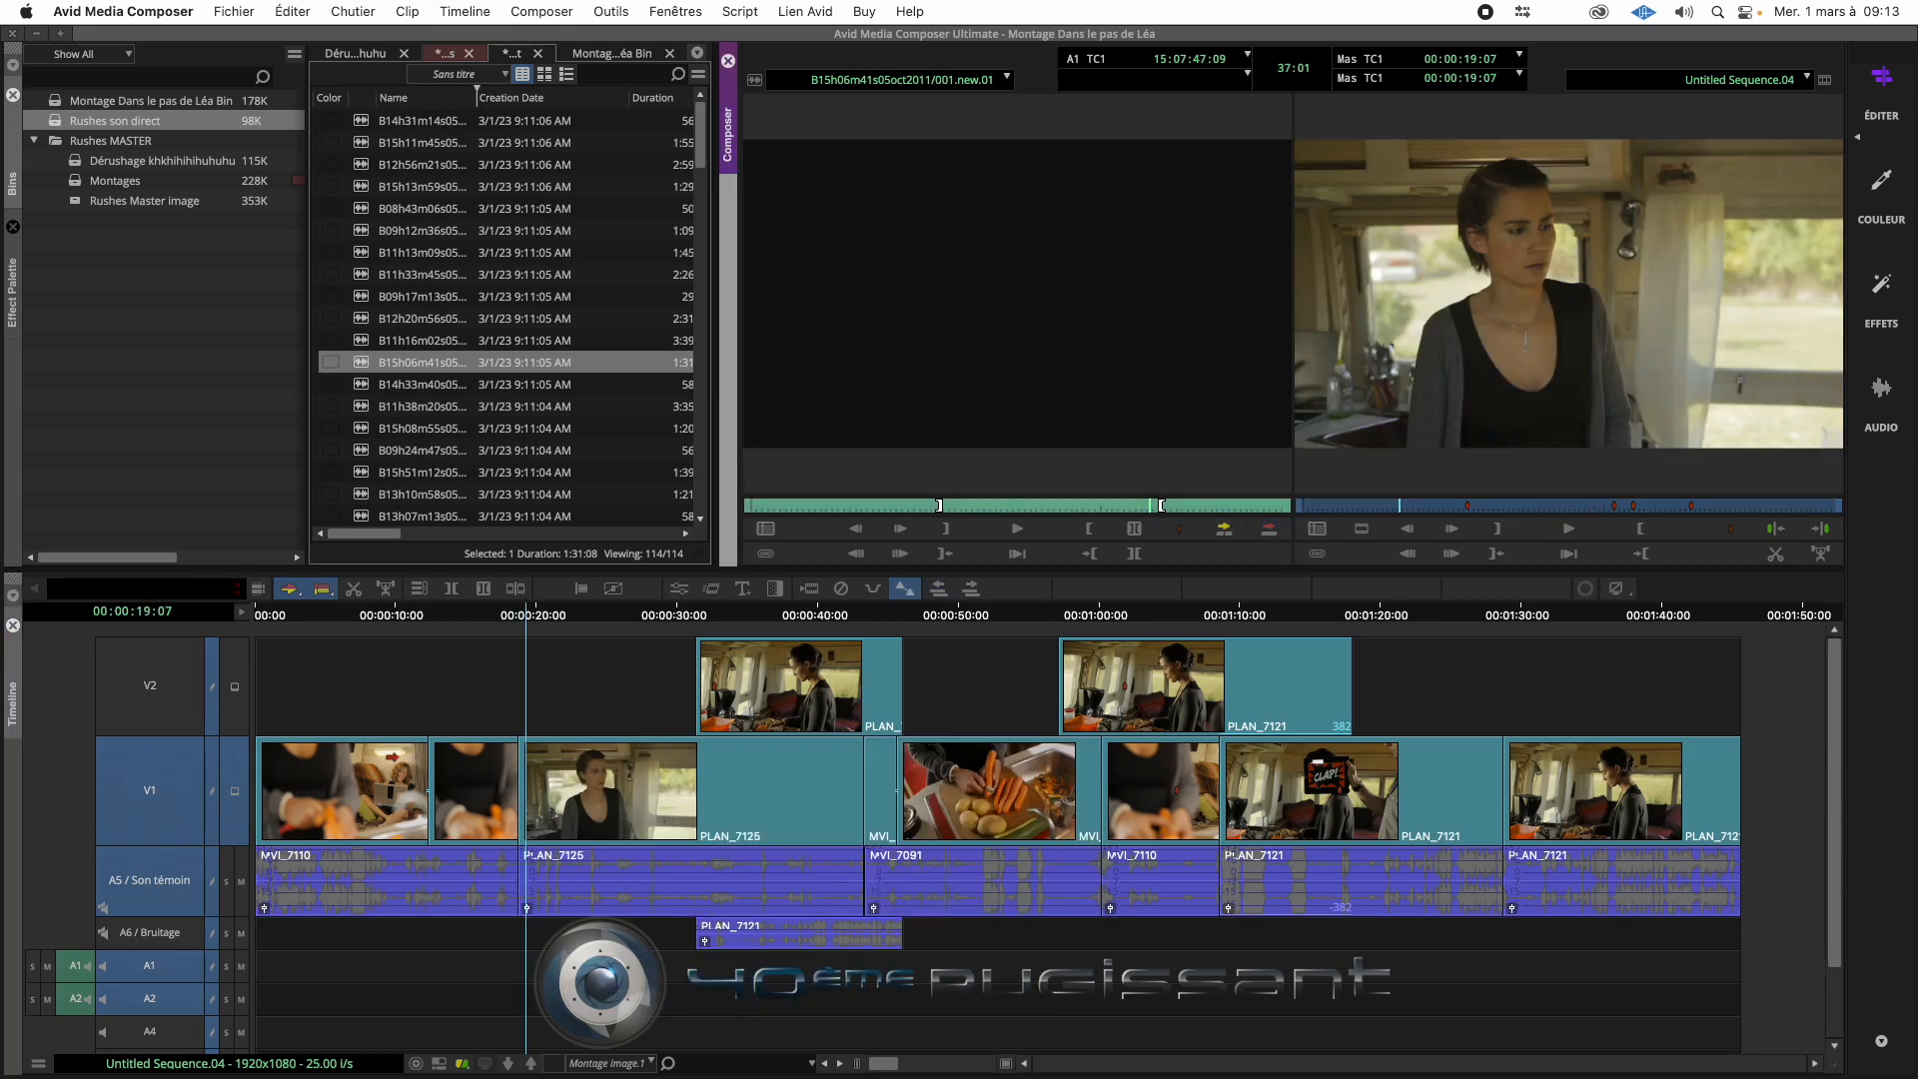
- Disable the A5 / Son témoin record track before the overwrite edit
{"action": "left_click", "coordinate": [160, 883]}
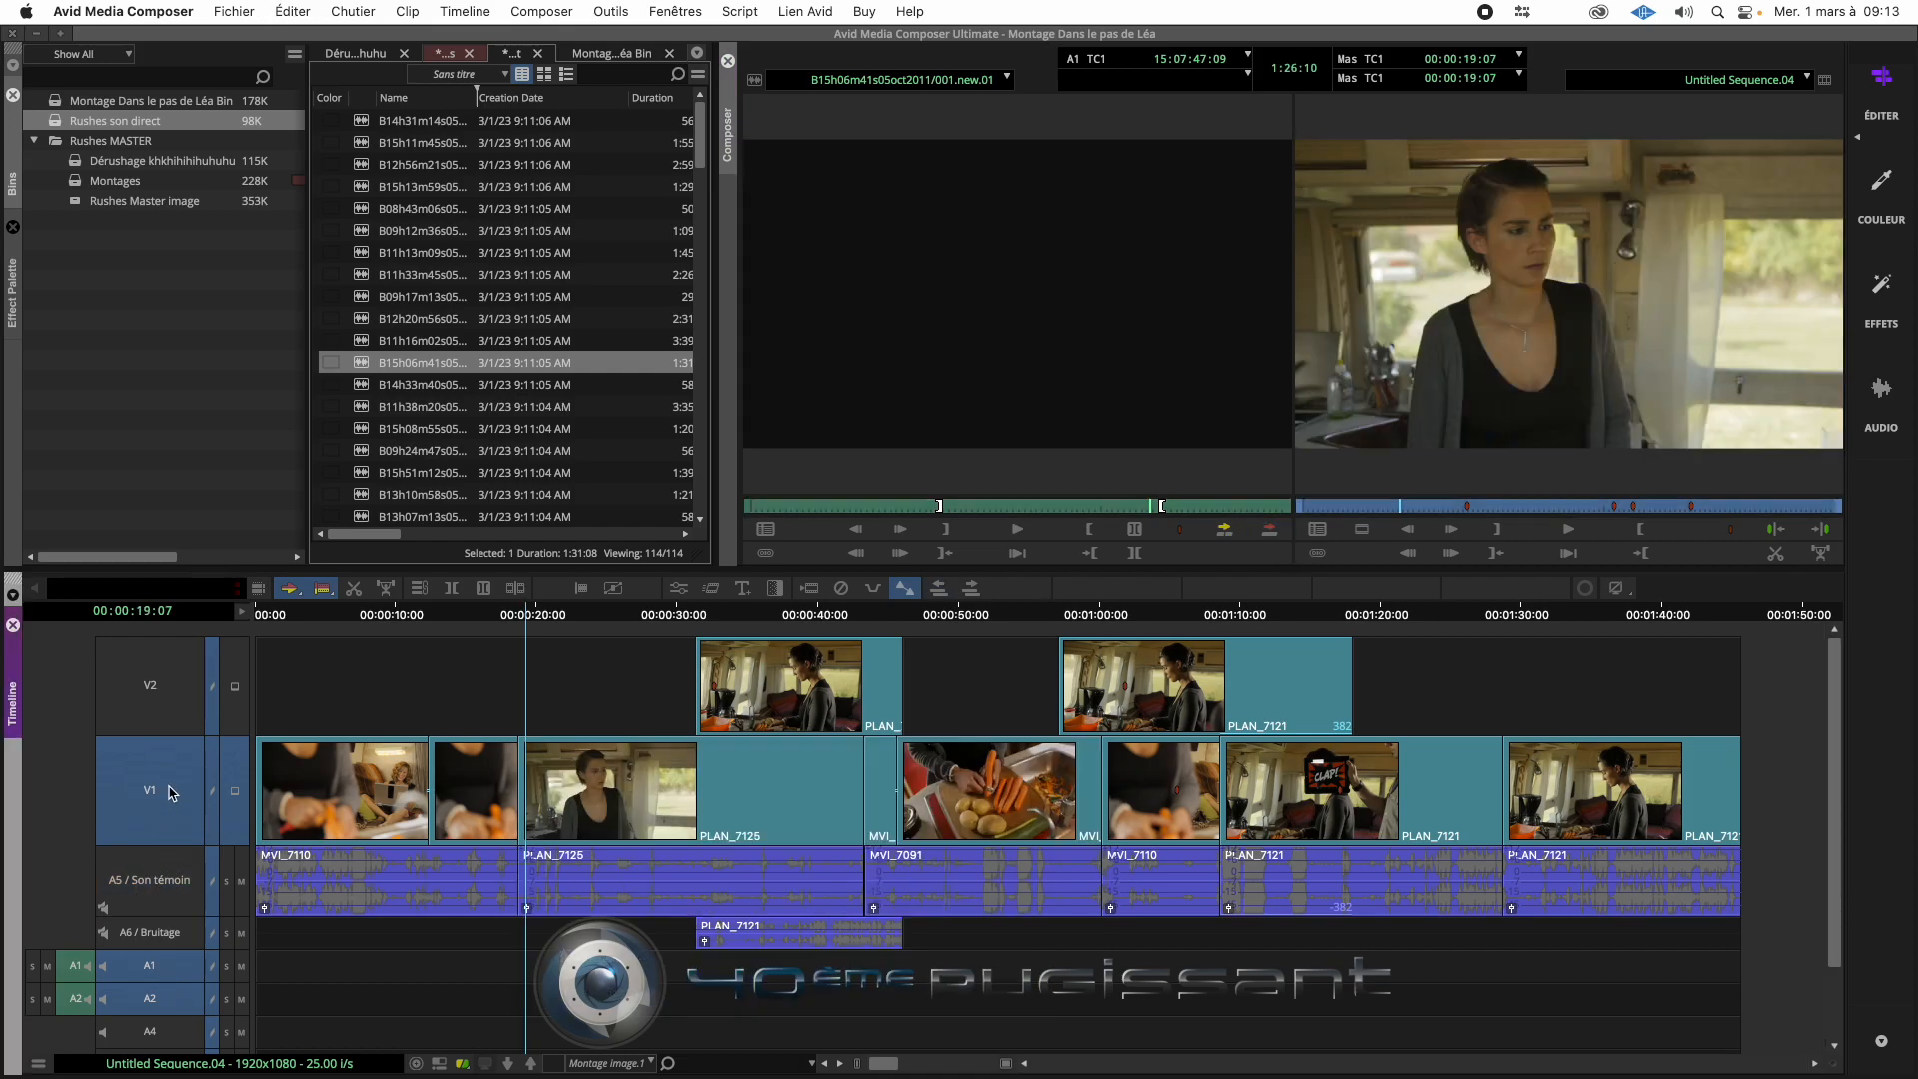